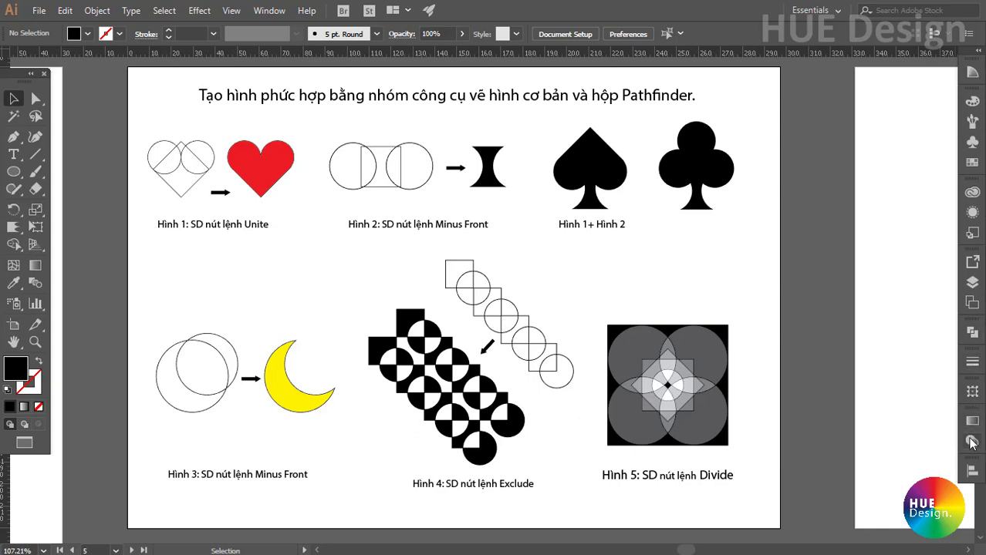
- Show the Pathfinder panel from the right dock, then open the Window menu
left_click(971, 333)
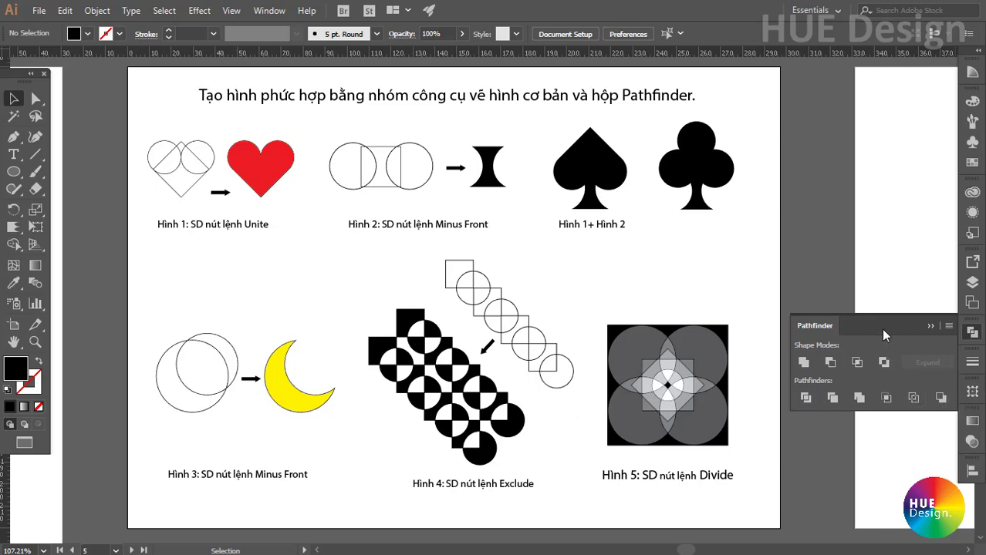
left_click(271, 12)
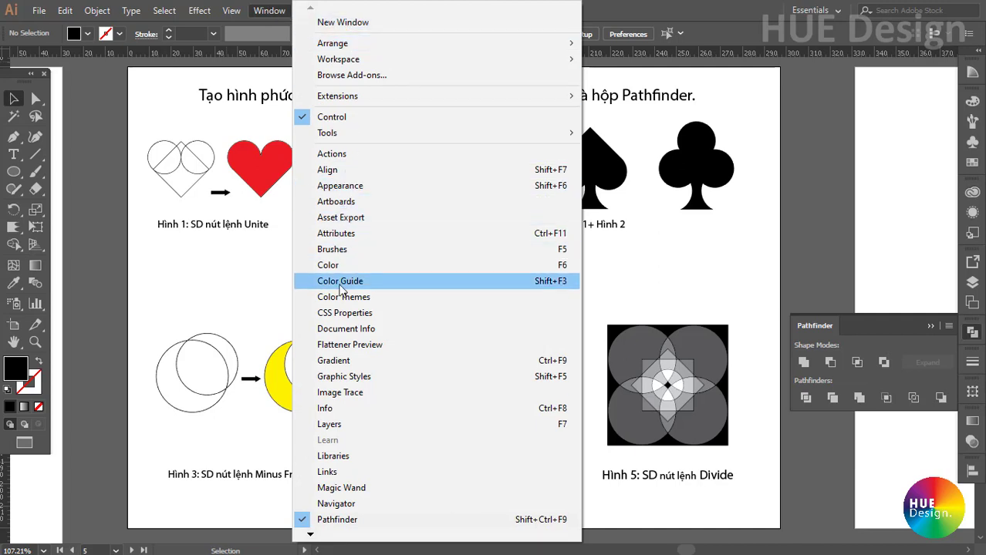
- Choose Window > Pathfinder, drag the panel around, then dock it and collapse it in the side dock
left_click(557, 520)
mouse_move(894, 322)
left_mouse_down()
mouse_move(890, 299)
mouse_move(620, 112)
mouse_move(876, 83)
left_mouse_up()
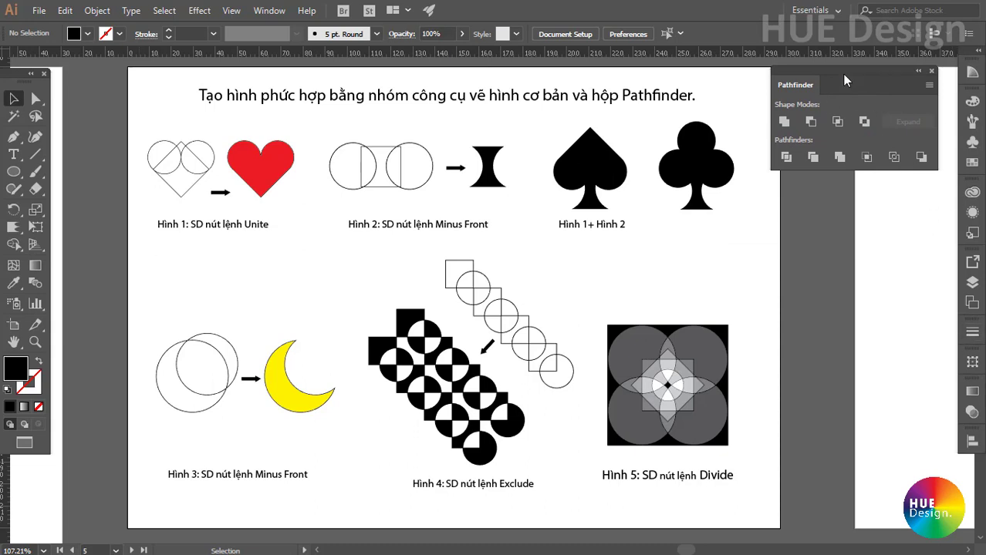
mouse_move(843, 80)
left_mouse_down()
mouse_move(787, 118)
mouse_move(842, 83)
left_mouse_up()
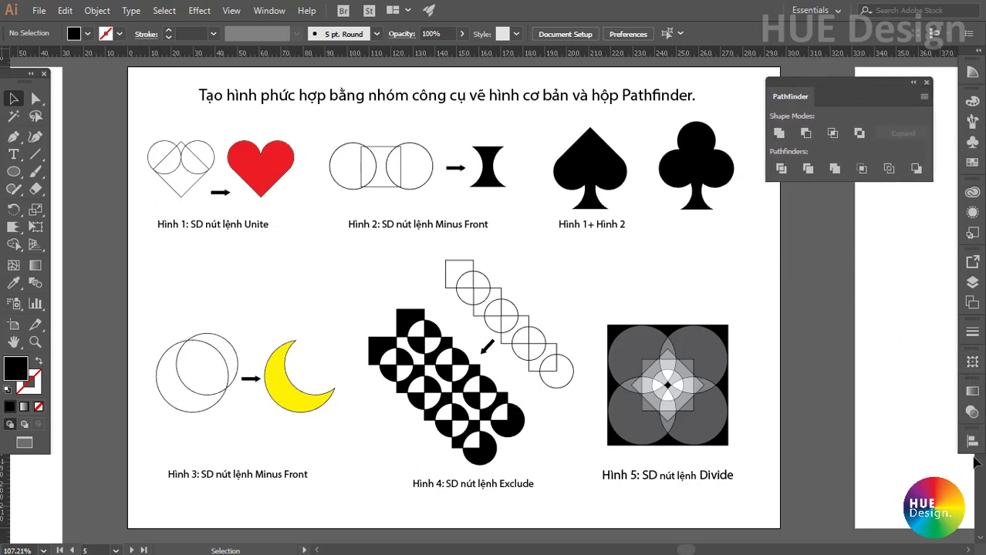
left_click_drag(833, 80, 837, 146)
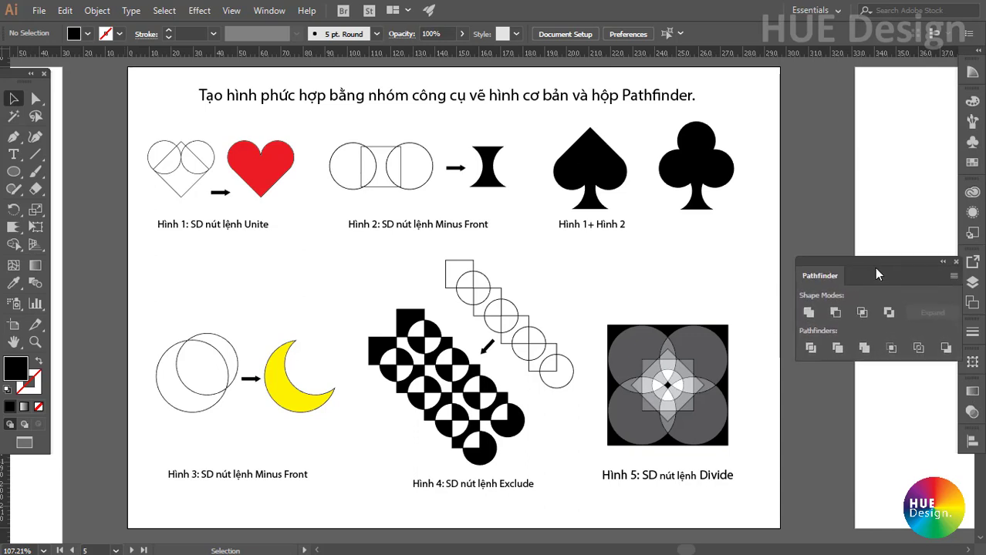
left_click_drag(837, 145, 972, 325)
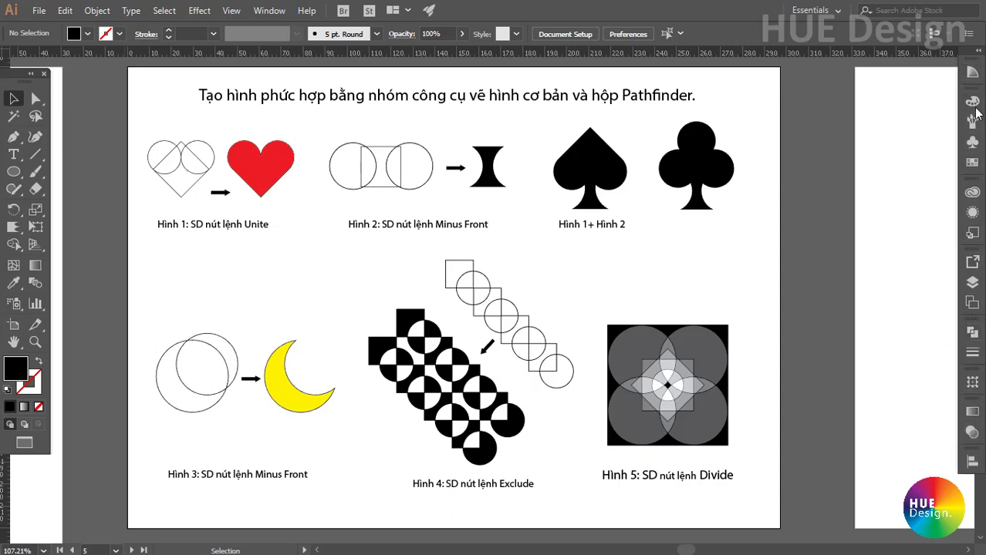
left_click(972, 333)
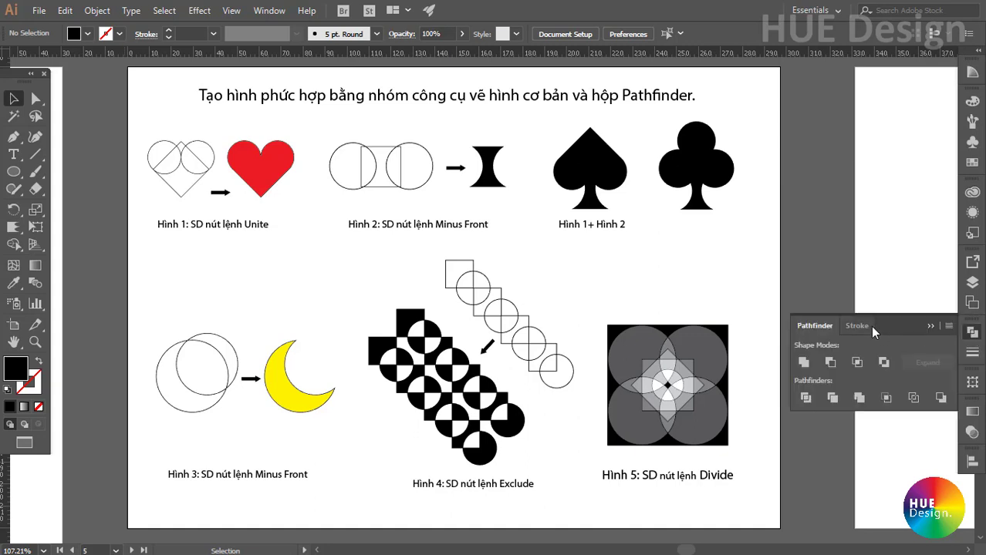
left_click(929, 327)
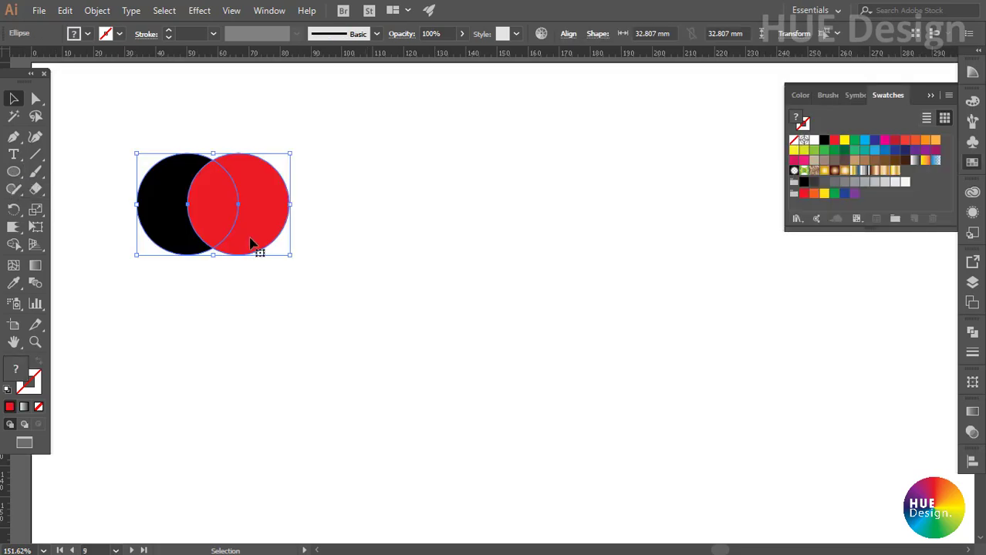
- Apply Pathfinder Minus Front to cut the red circle out of the black one, leaving a crescent
left_click(971, 332)
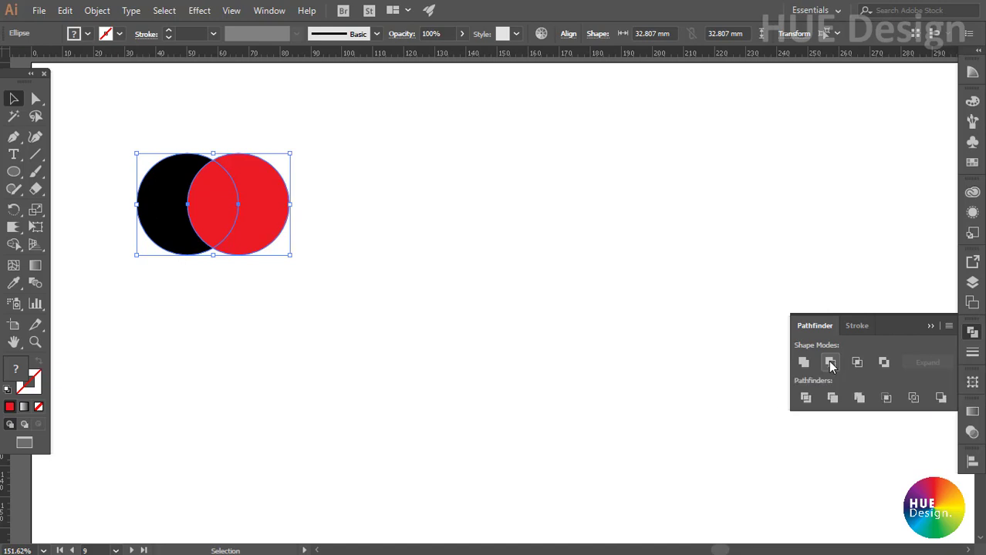
left_click(831, 362)
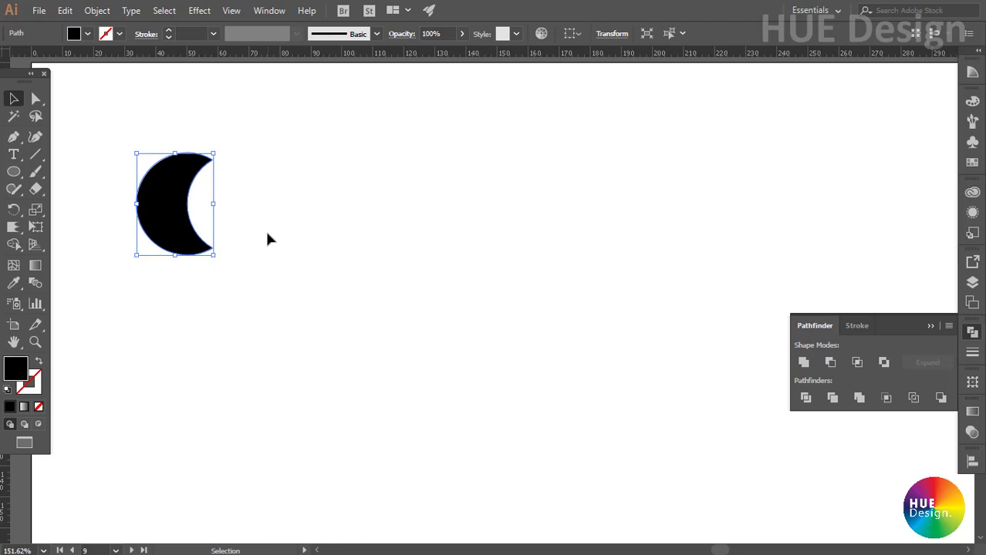
left_click(266, 233)
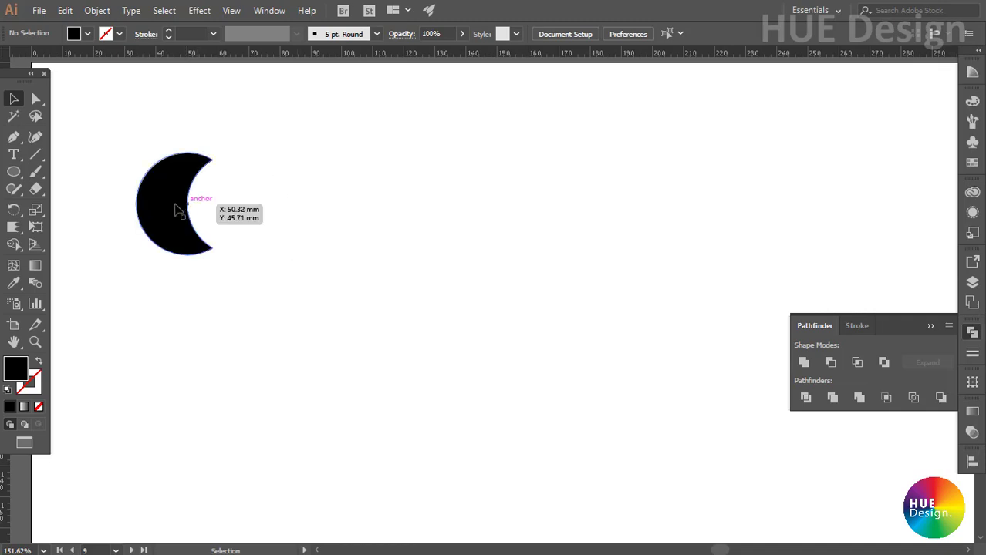
left_click(173, 210)
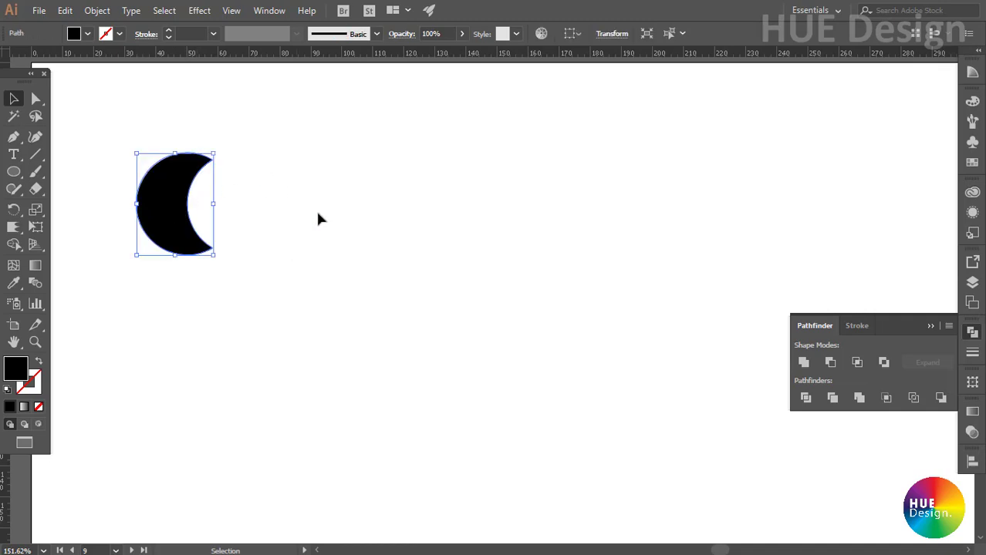
- Undo the subtraction to restore both overlapping circles, then try merging them into one shape
key("ctrl+z")
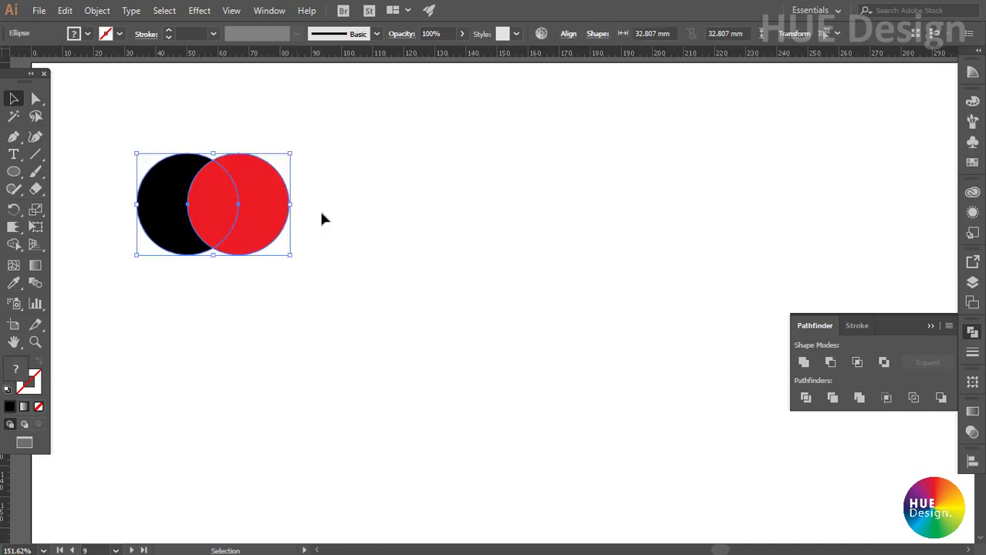
left_click(913, 395)
left_click(417, 277)
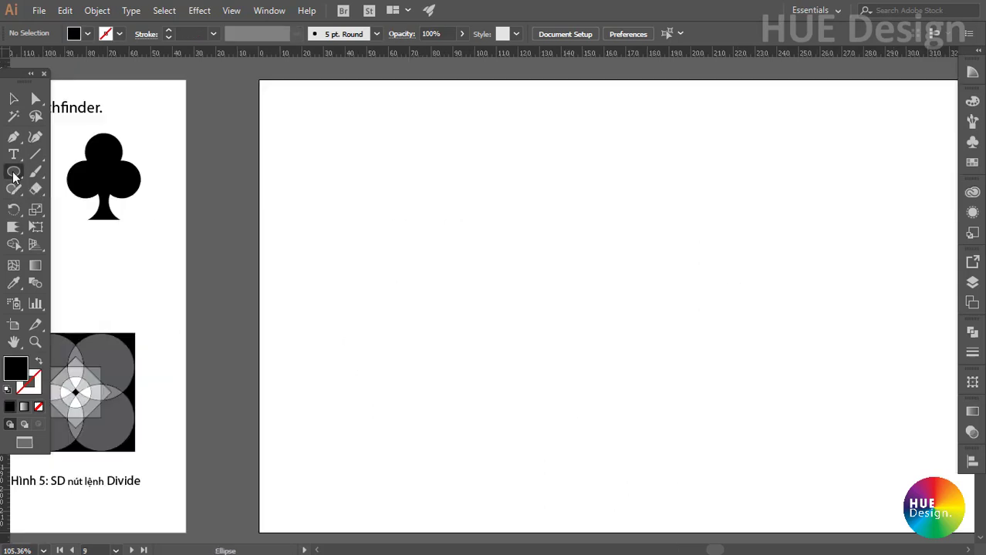
- Draw a black circle with the Ellipse Tool and place a copy touching its right side
mouse_move(13, 171)
left_mouse_down()
mouse_move(102, 185)
mouse_move(58, 204)
left_mouse_up()
left_click_drag(327, 152, 390, 221)
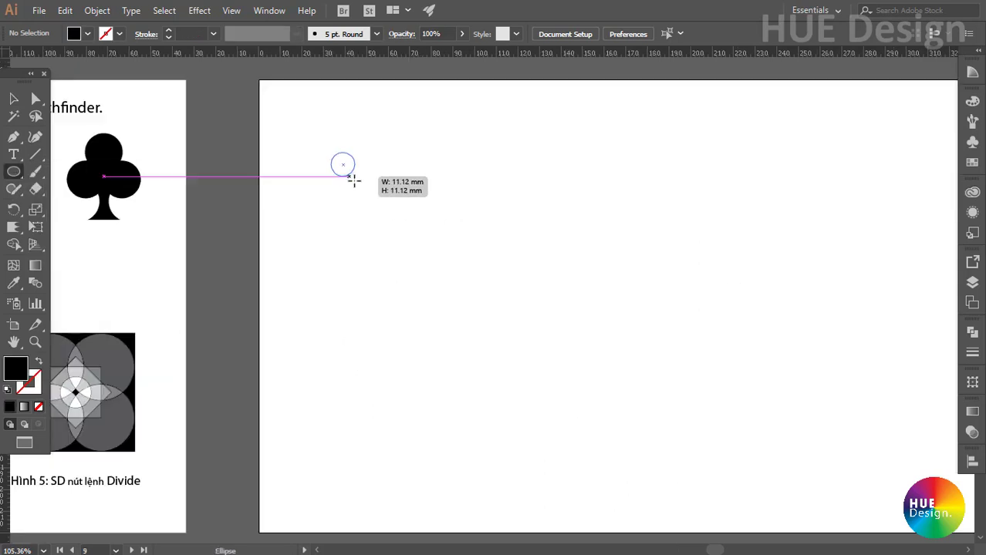
key("v")
left_click_drag(363, 184, 431, 214)
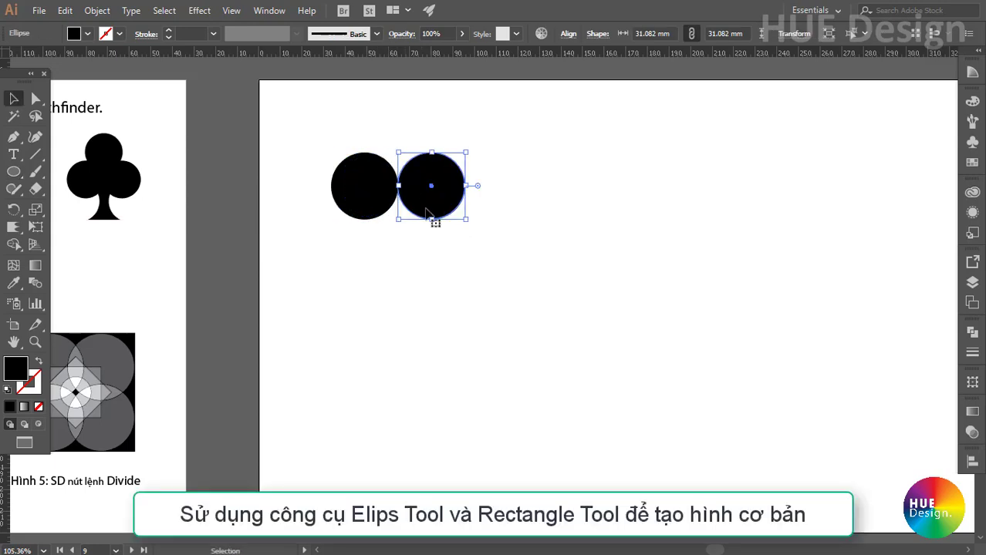
left_click_drag(377, 163, 495, 282)
left_click_drag(455, 244, 400, 279)
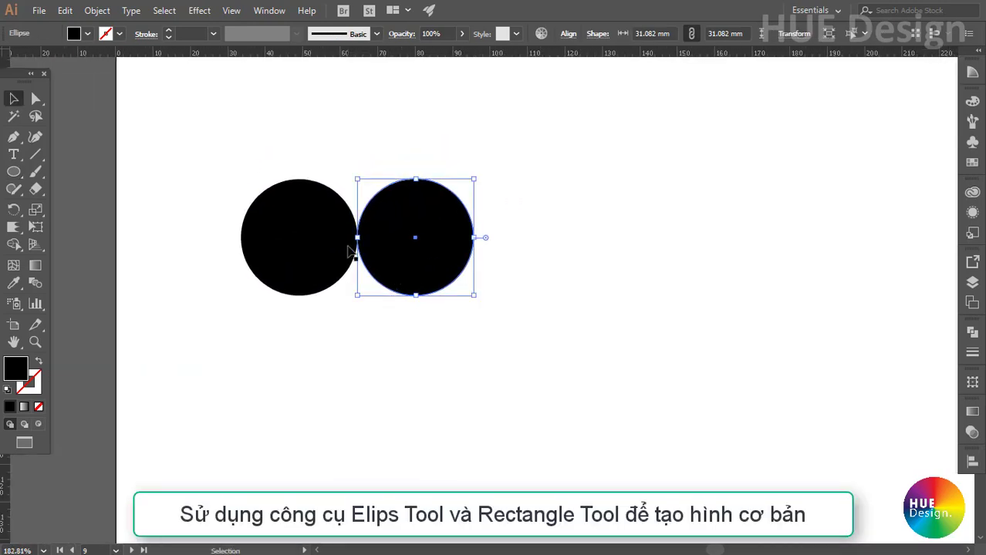
key("Delete")
left_click(321, 243)
left_click_drag(320, 244, 433, 239)
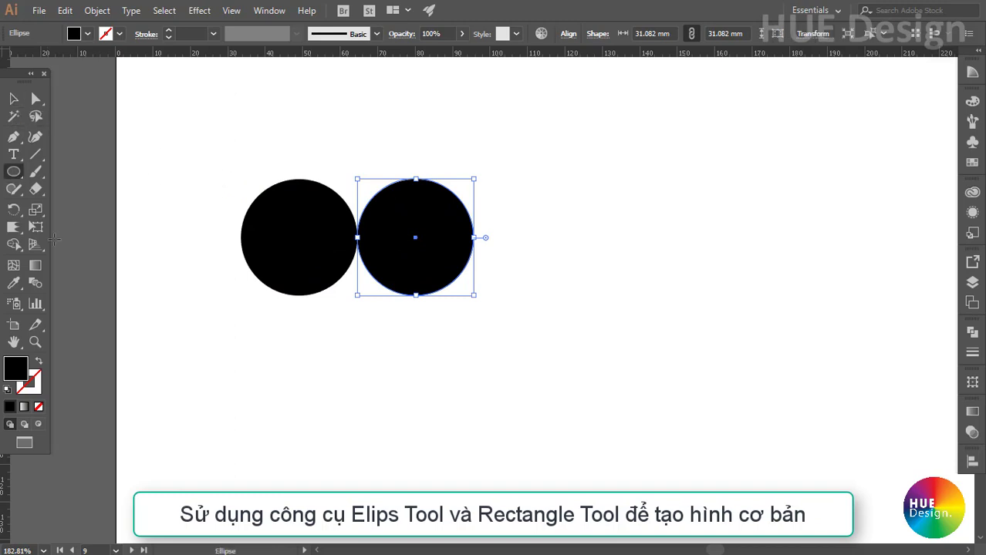
- Draw a black square below the circles, rotate it 45° into a diamond, and move it up
left_click_drag(13, 172, 52, 170)
mouse_move(299, 271)
left_mouse_down()
mouse_move(411, 367)
mouse_move(414, 385)
left_mouse_up()
key("v")
left_click_drag(361, 345, 361, 312)
left_click_drag(427, 357, 449, 292)
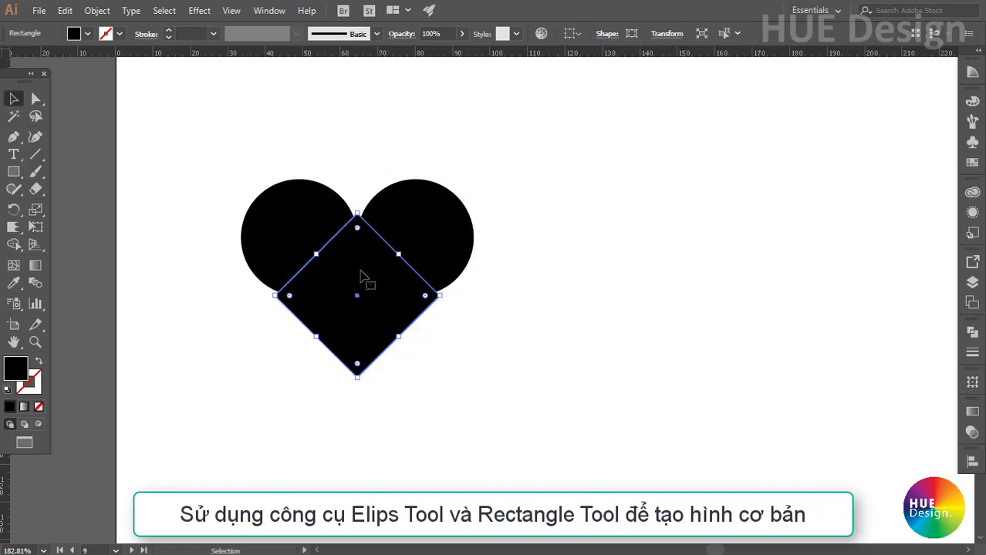
left_click_drag(363, 276, 363, 271)
left_click(383, 333, "ctrl")
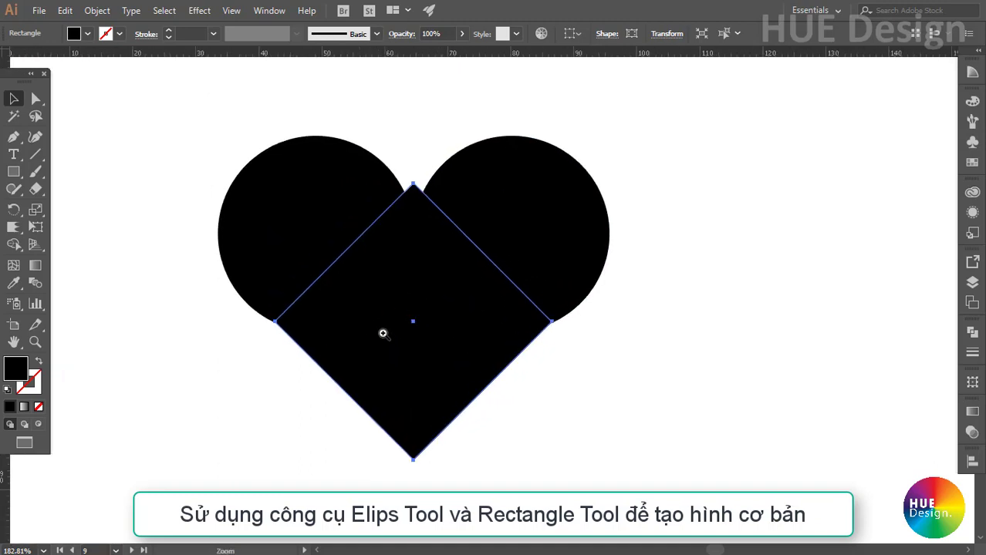
- Enlarge the diamond from its bottom corner and raise it up against the two circles
left_click(233, 225)
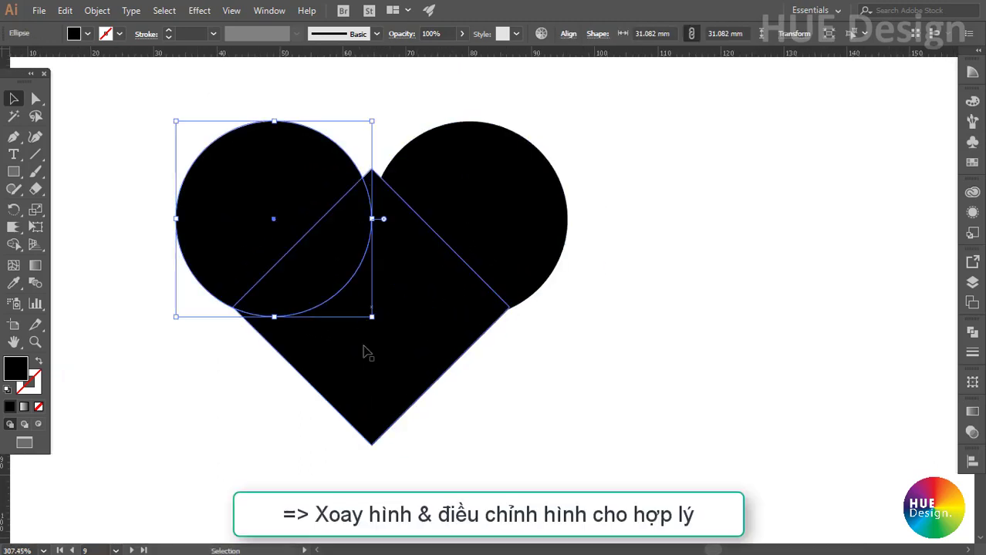
scroll(367, 353, "down", 1)
left_click(376, 424)
left_click_drag(372, 427, 372, 458)
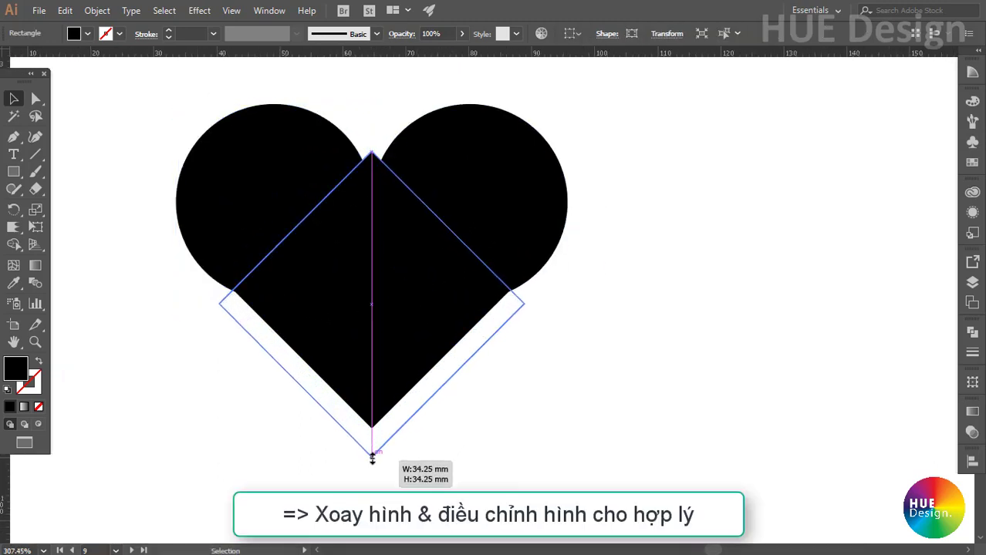
left_click_drag(369, 402, 370, 375)
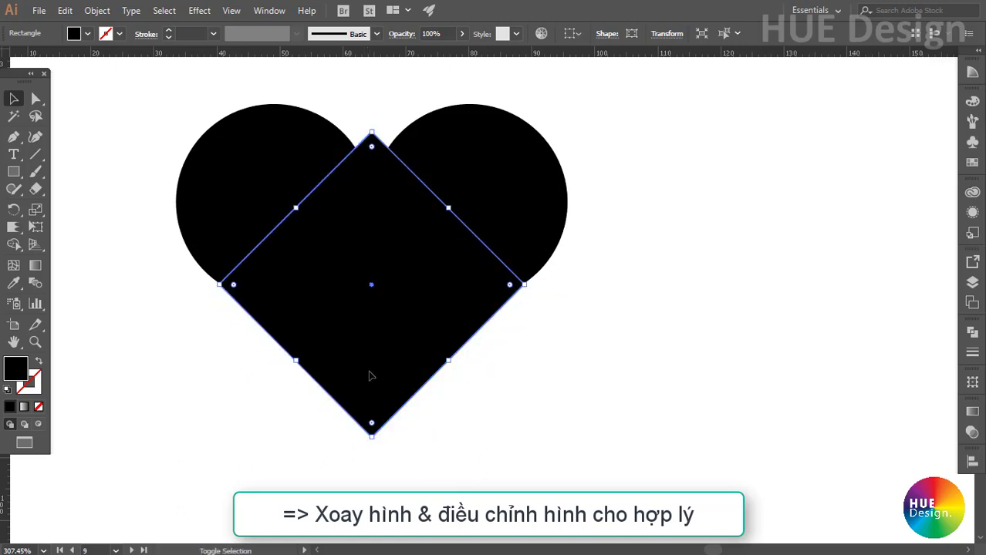
left_click_drag(370, 423, 371, 465)
left_click_drag(385, 390, 379, 357)
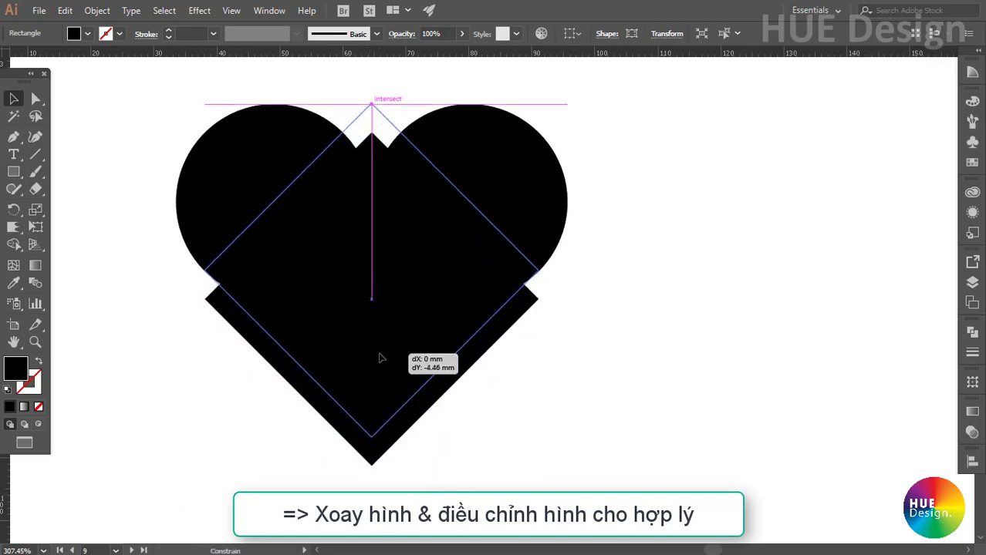
left_click_drag(372, 429, 371, 458)
left_click_drag(356, 380, 356, 356)
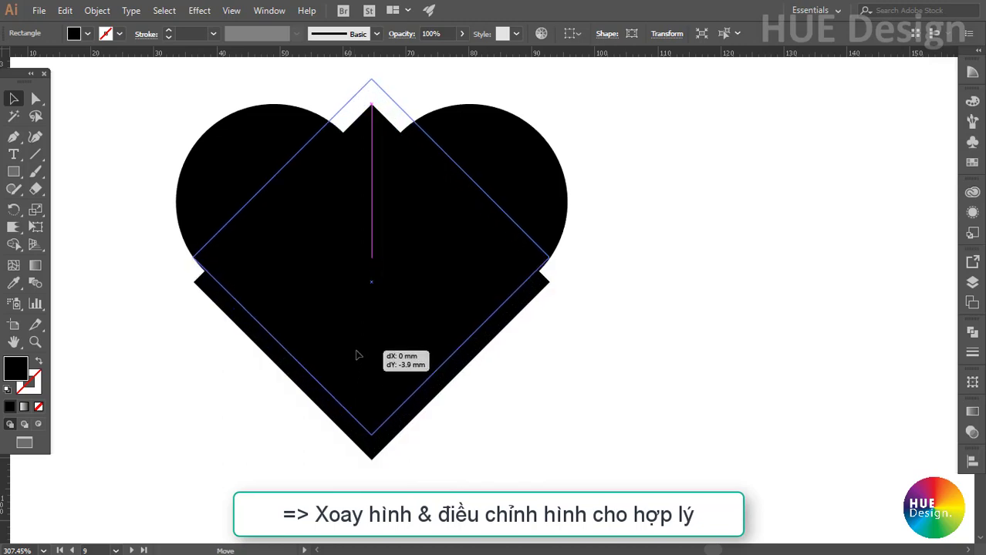
left_click_drag(356, 355, 356, 354)
left_click(640, 330)
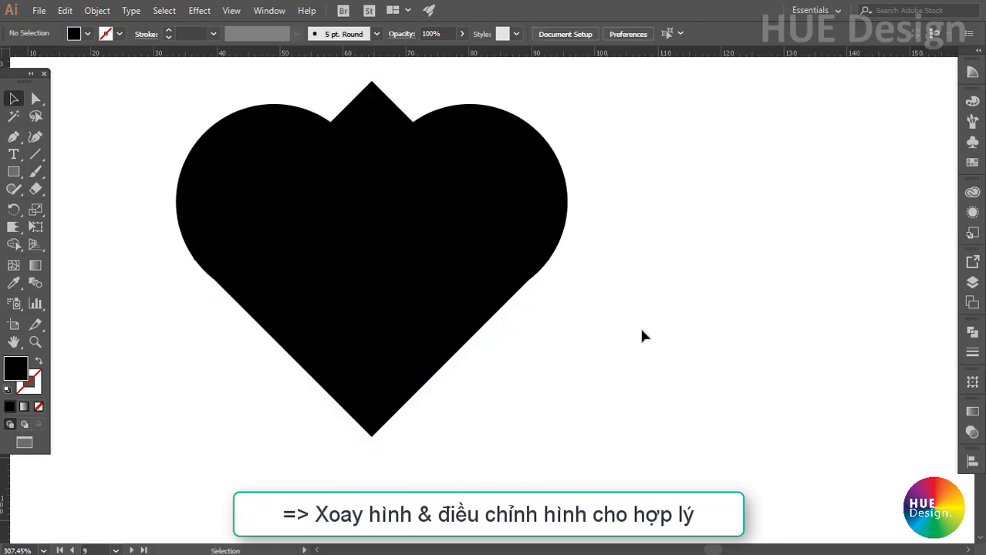
- Pull the diamond's top point down so it fits neatly between the circles
scroll(367, 226, "up", 2)
left_click(391, 292)
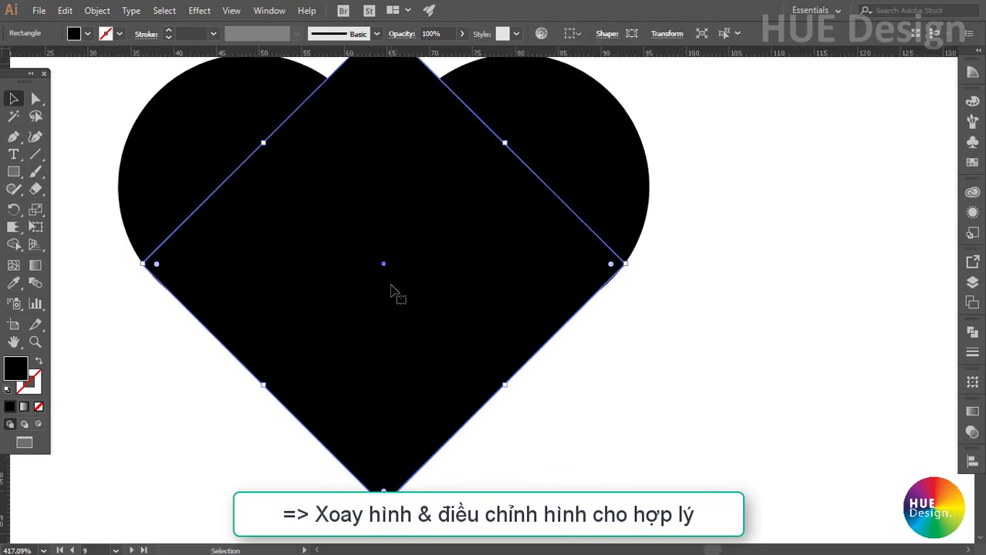
scroll(386, 224, "up", 2)
scroll(420, 274, "down", 1)
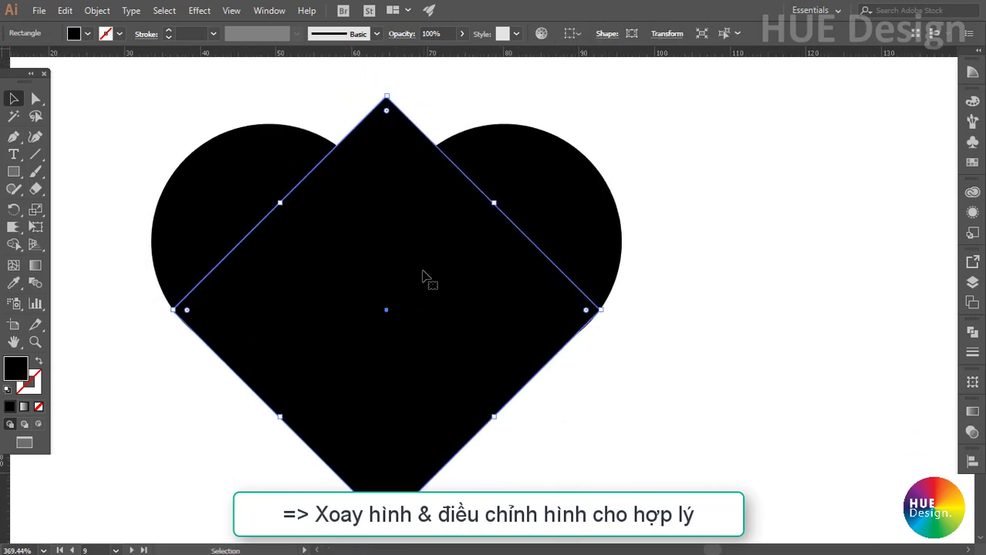
left_click_drag(387, 97, 387, 108)
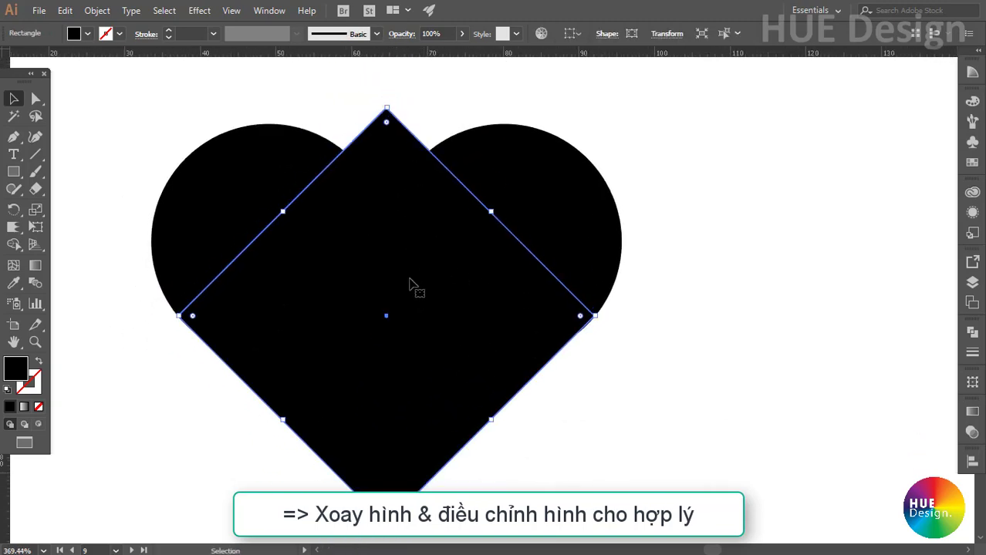
left_click(644, 374)
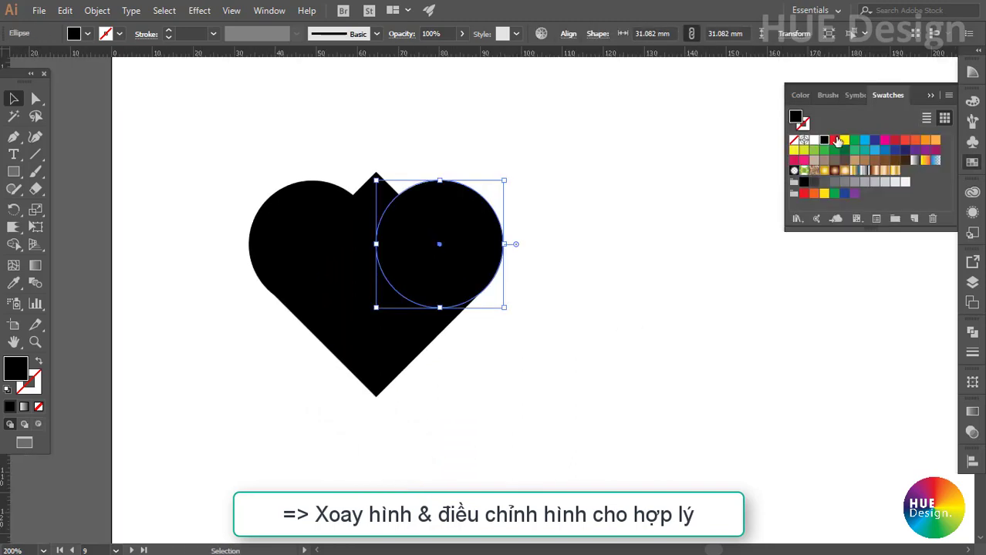
- Colour the right circle red and the diamond yellow from the Swatches panel
left_click(836, 141)
left_click(386, 332)
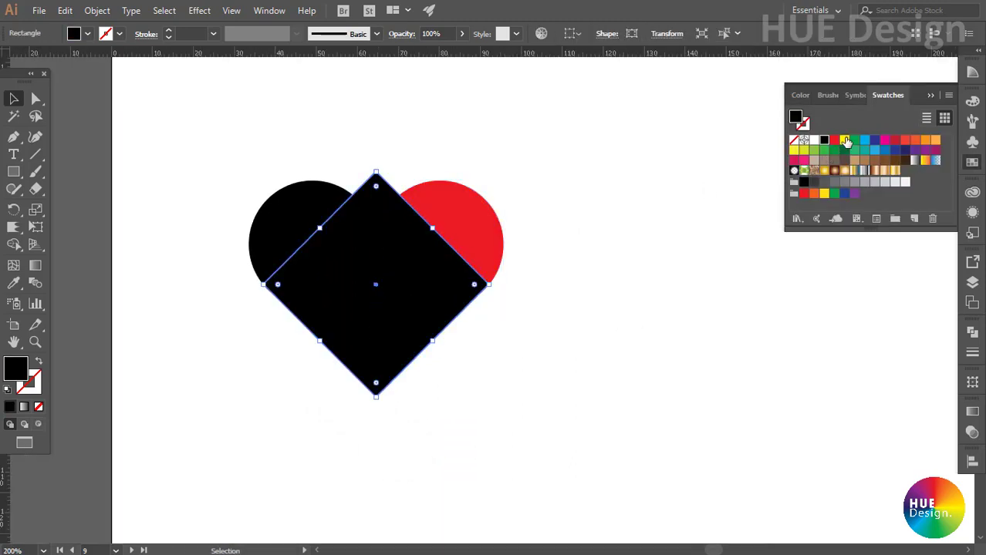
left_click(845, 140)
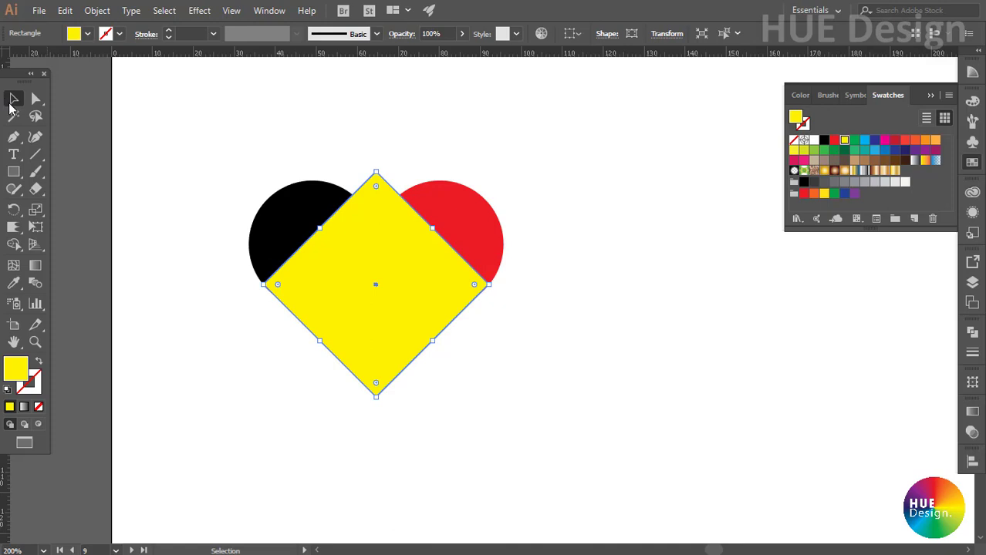
- Unite all three shapes with Pathfinder and drag the heart's top notch point down with Direct Selection
left_click_drag(178, 117, 568, 379)
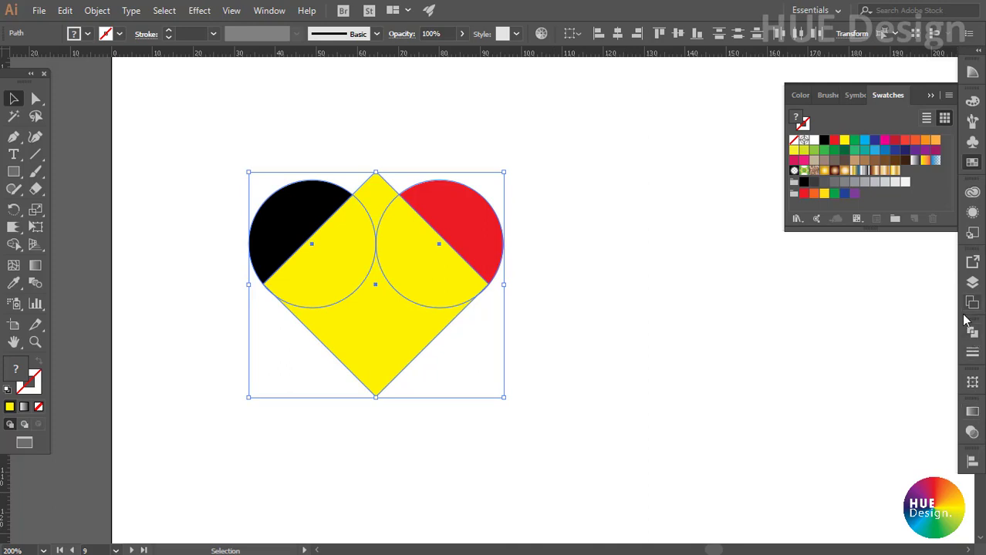
left_click(973, 334)
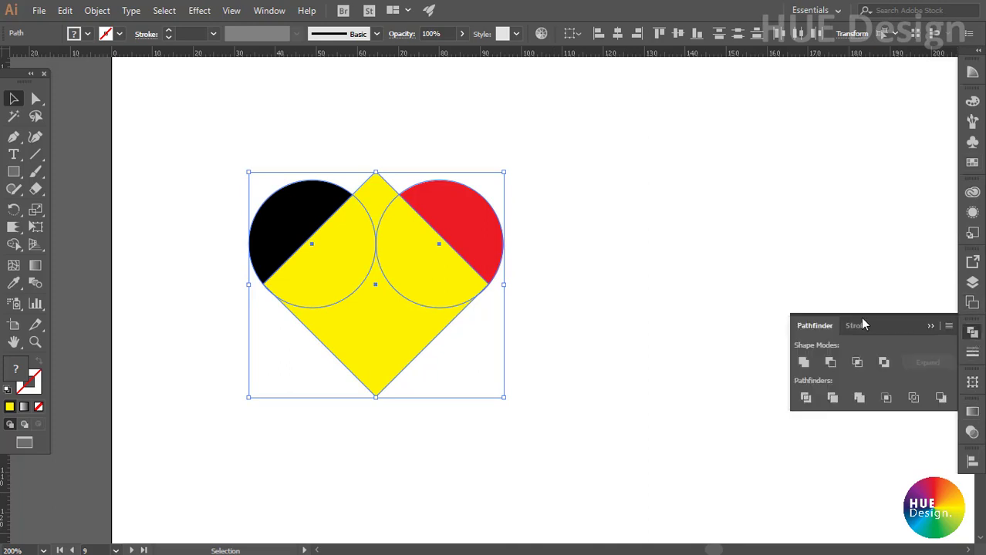
left_click(806, 362)
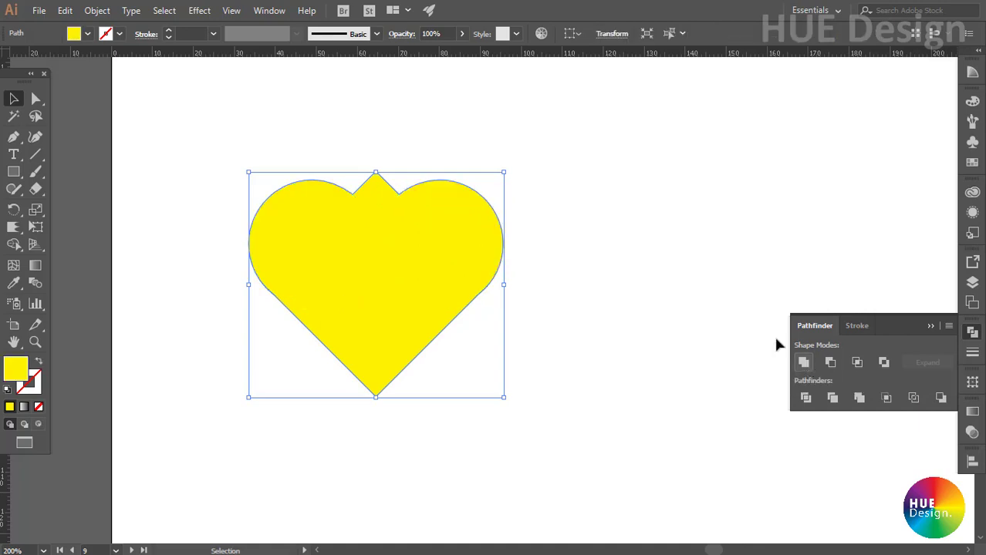
scroll(316, 127, "up", 1)
key("a")
left_click(401, 193)
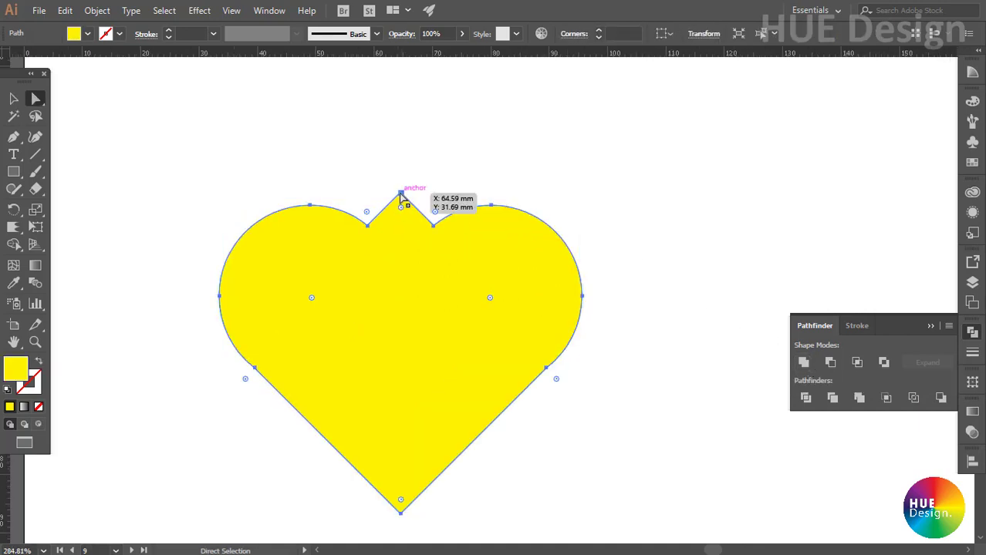
left_click_drag(400, 194, 400, 262)
- Switch back to the Selection tool, zoom out to the heart, and reselect it with a swatch
key("v")
scroll(637, 412, "down", 2)
scroll(517, 354, "down", 2)
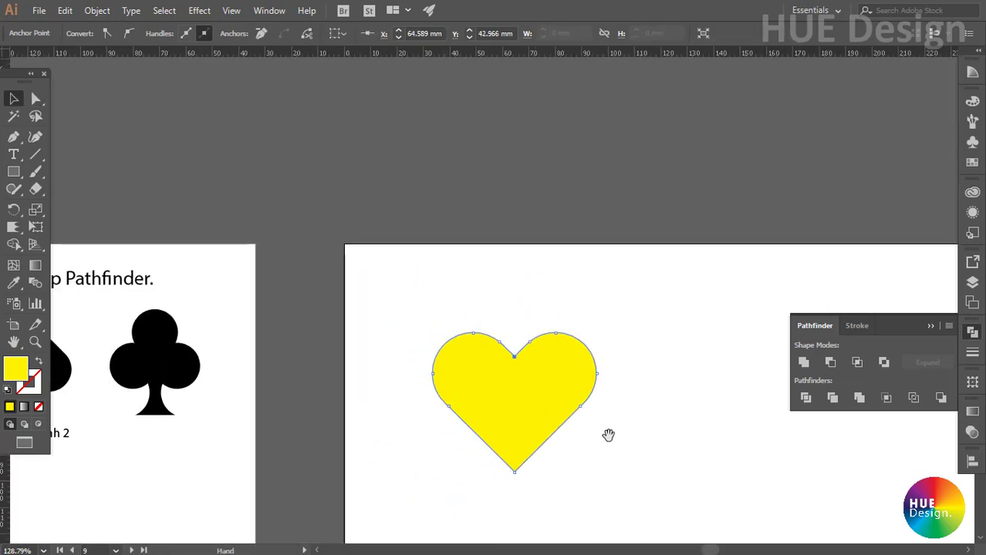
left_click_drag(607, 433, 523, 330)
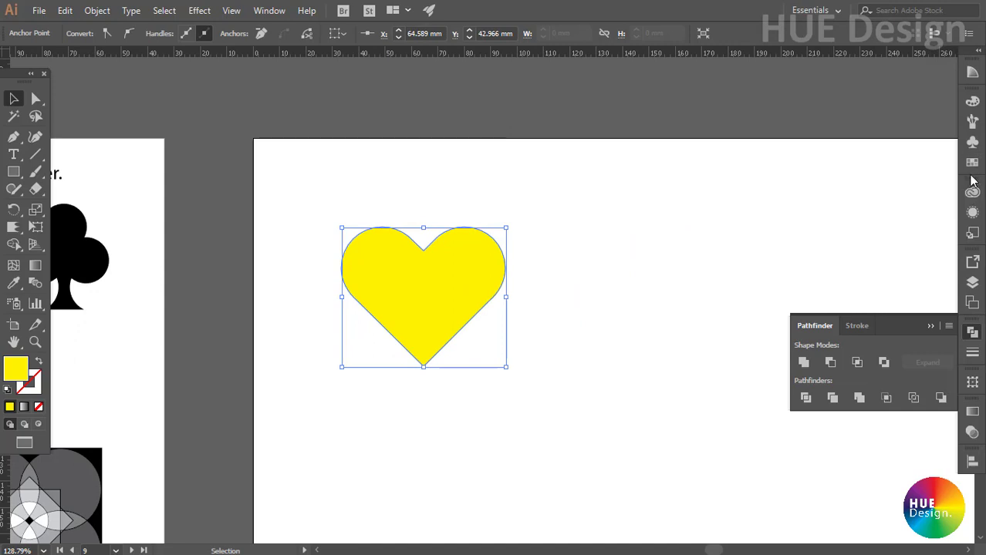
left_click(972, 163)
left_click(834, 140)
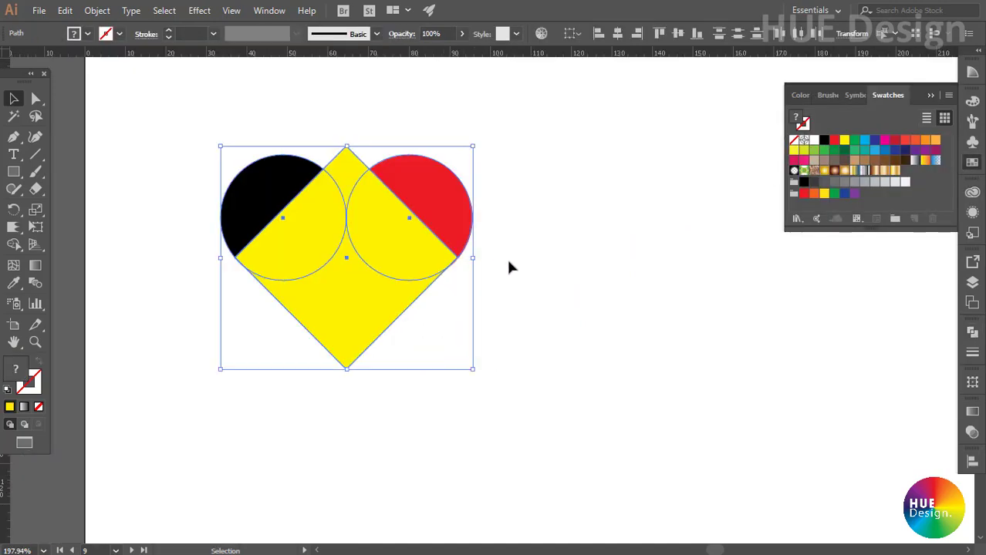
- Marquee-select the circles and diamond, apply Pathfinder Divide, and ungroup the pieces with Shift+Ctrl+G
left_click(523, 275)
left_click_drag(232, 110, 479, 264)
left_click(973, 333)
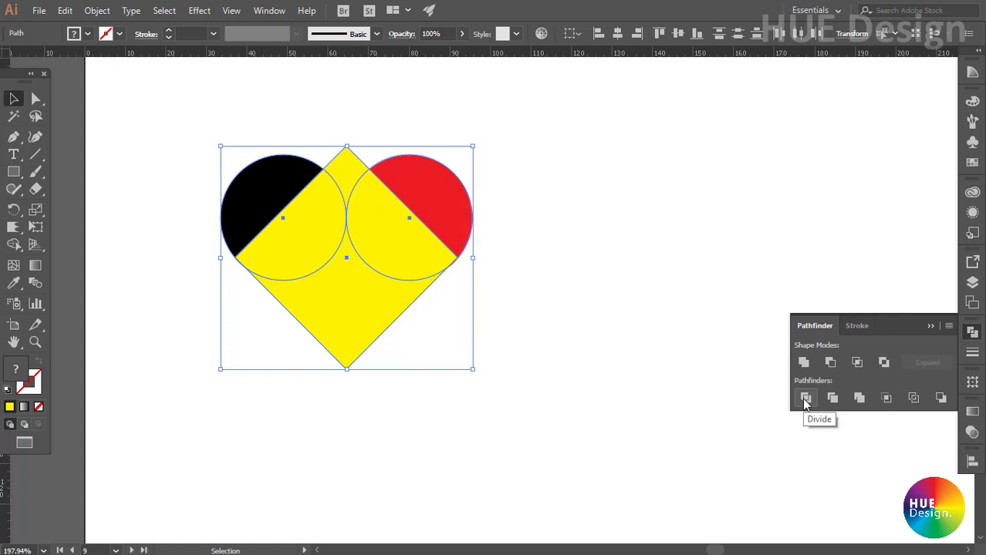
left_click(805, 398)
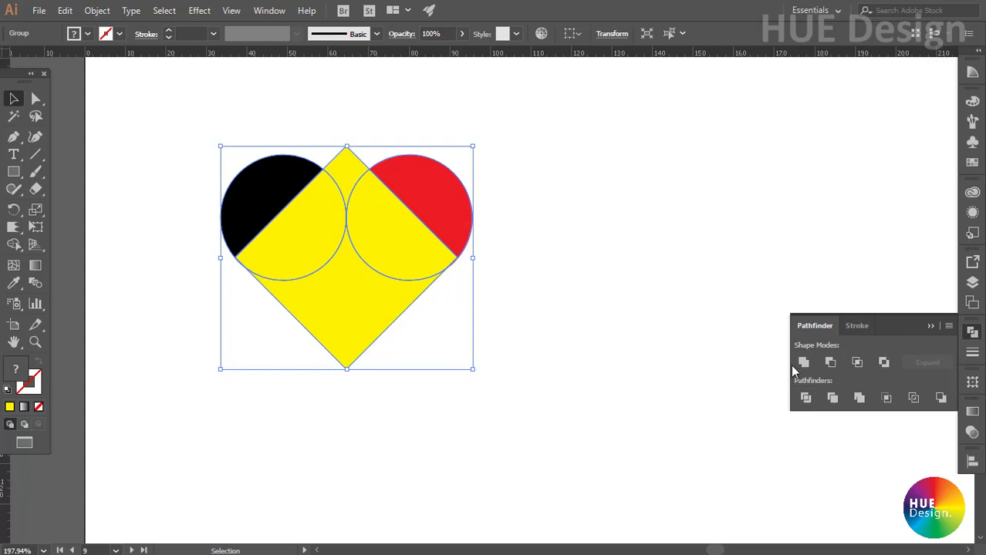
left_click(541, 267)
left_click(409, 253)
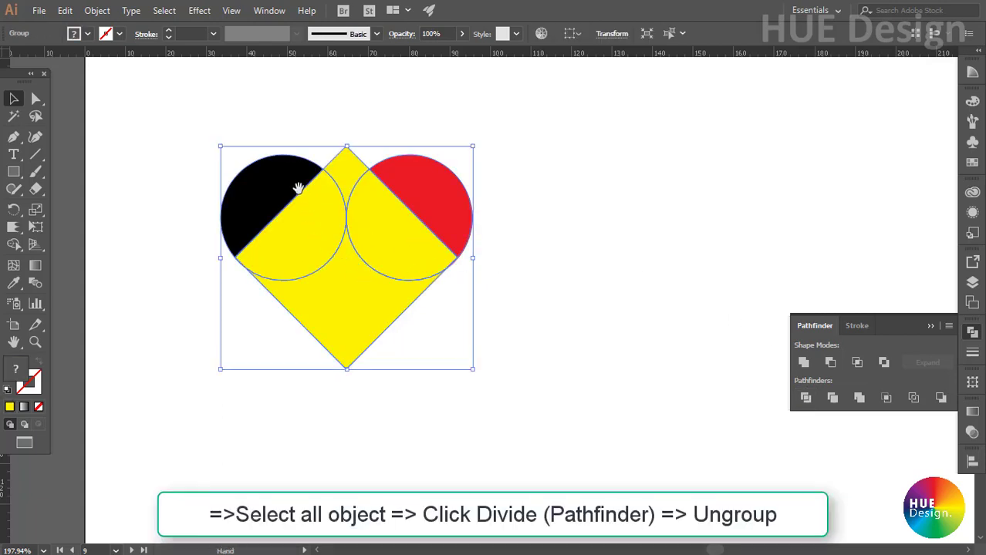
scroll(298, 189, "up", 2)
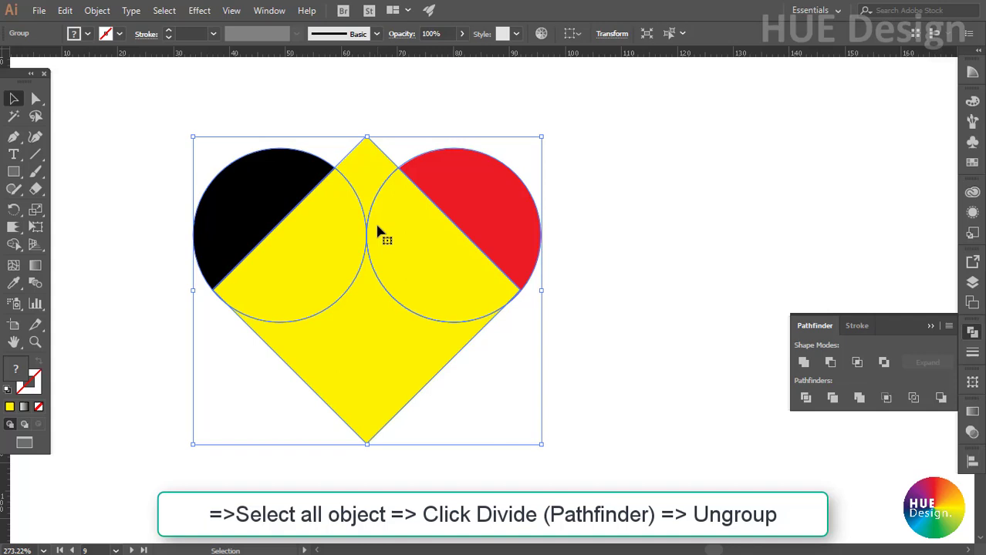
key("ctrl+shift+g")
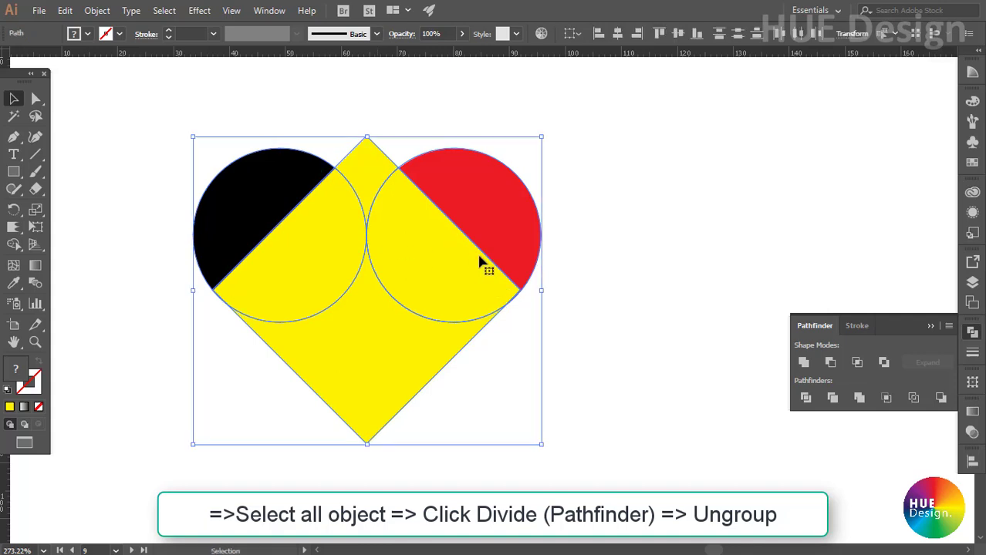
- Recolour the yellow piece in the right circle green and the one in the left circle cyan
left_click(610, 249)
left_click(374, 174)
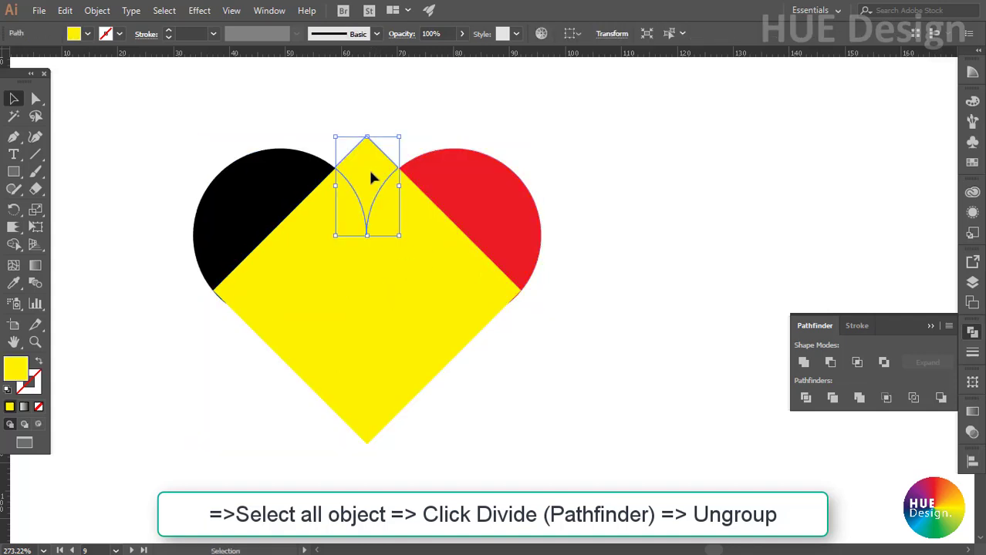
left_click(303, 203)
left_click(431, 247)
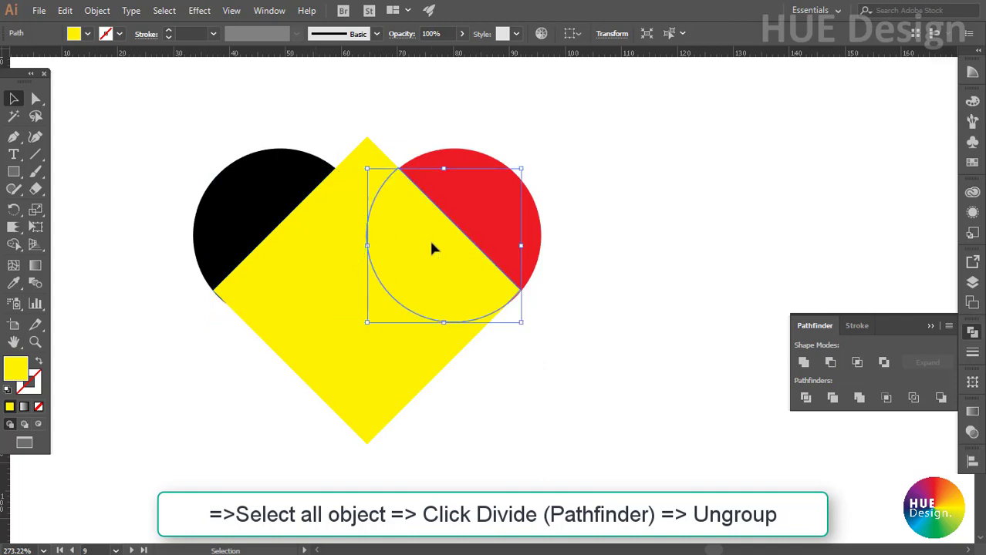
left_click(972, 101)
left_click(971, 162)
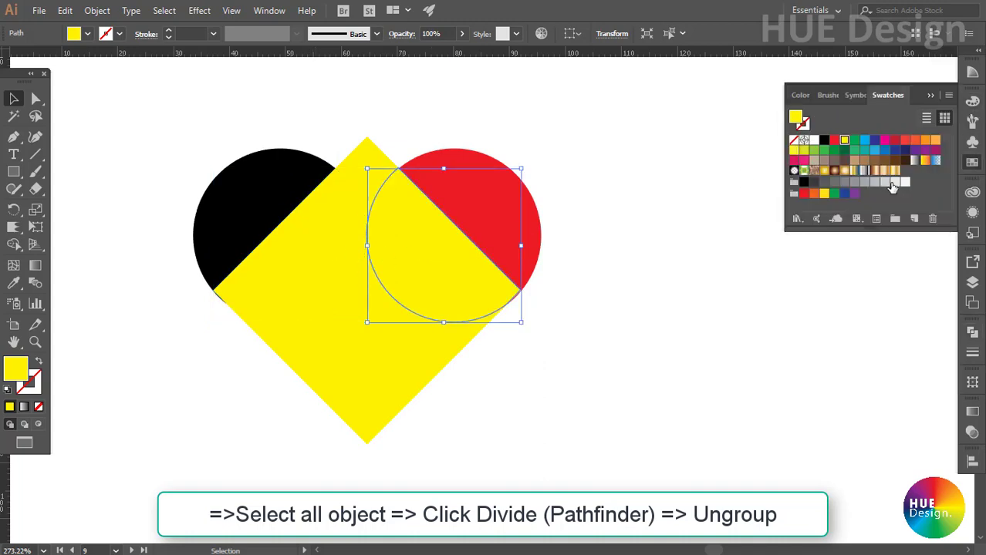
left_click(853, 140)
left_click(330, 231)
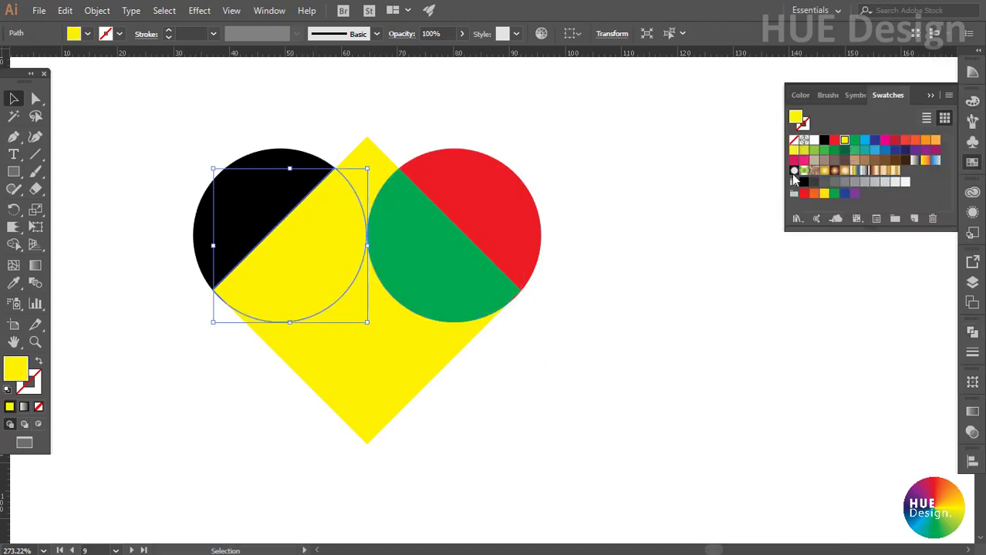
left_click(865, 140)
left_click(393, 364)
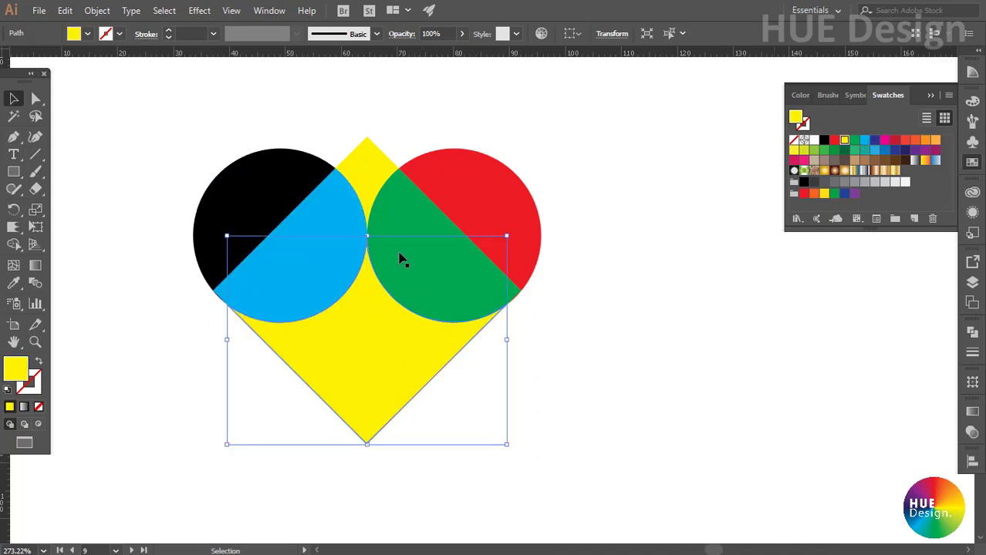
left_click(228, 125)
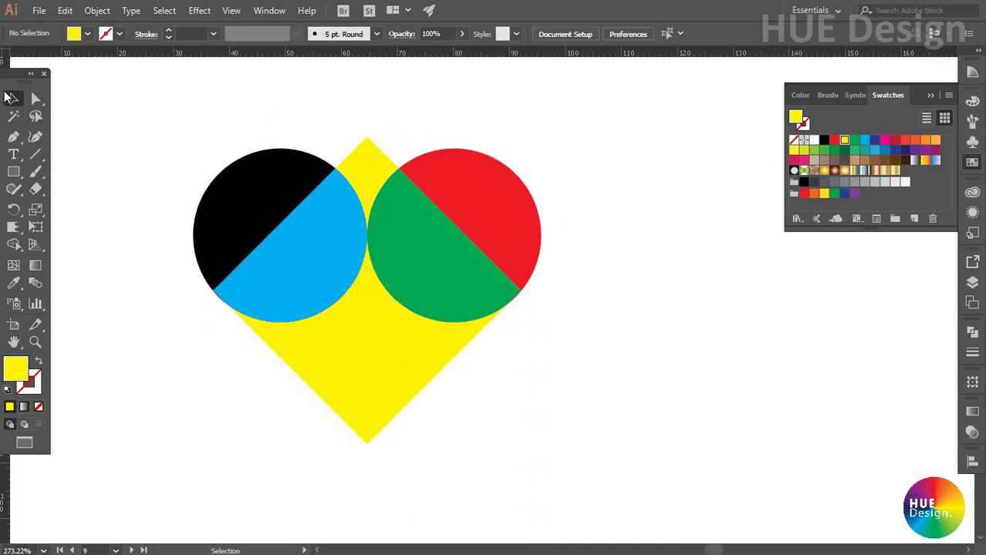
- Delete the small yellow tip between the circles and marquee-select all the heart pieces
left_click(377, 163)
key("Delete")
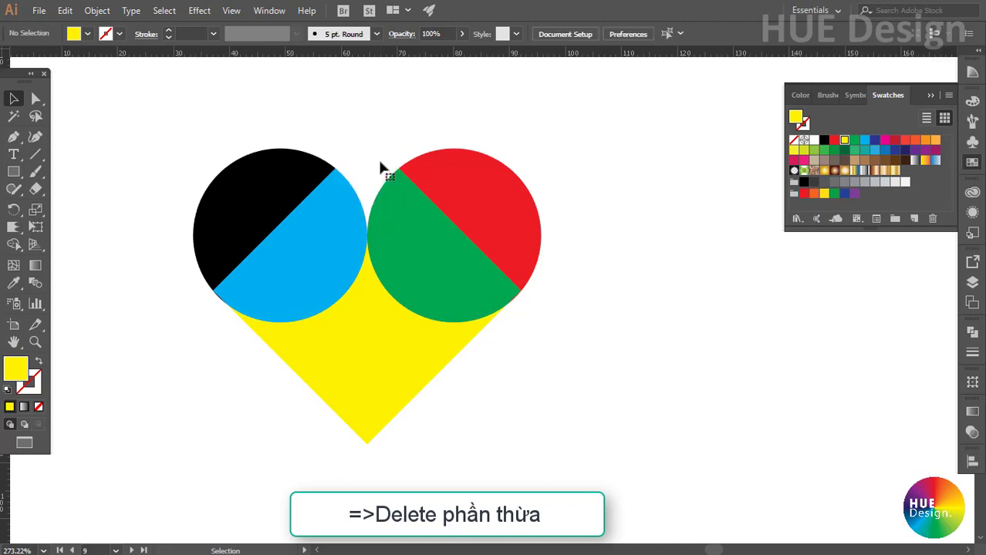
left_click_drag(159, 131, 618, 434)
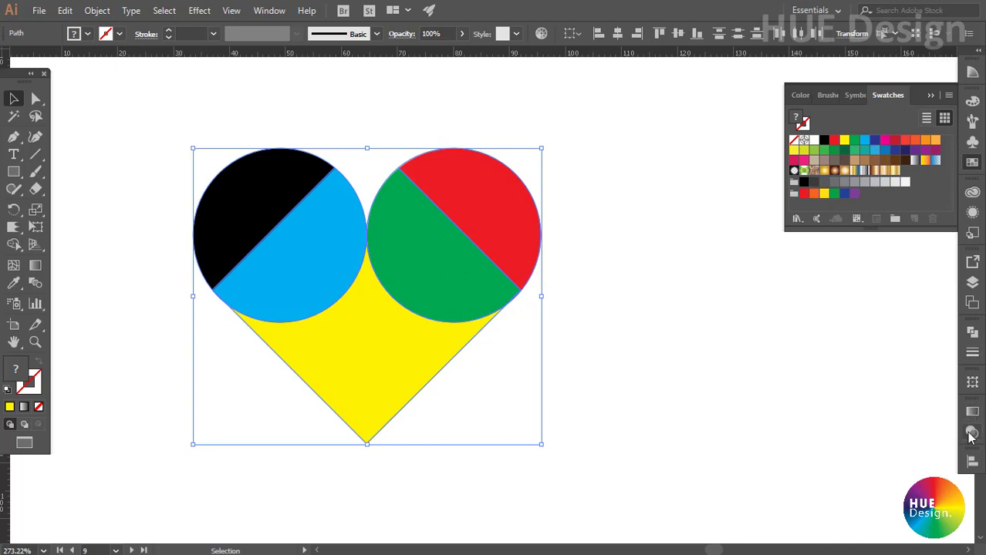
- Unite all five pieces into one solid green heart, deselect, and fit the artboard with Ctrl+0
left_click(971, 332)
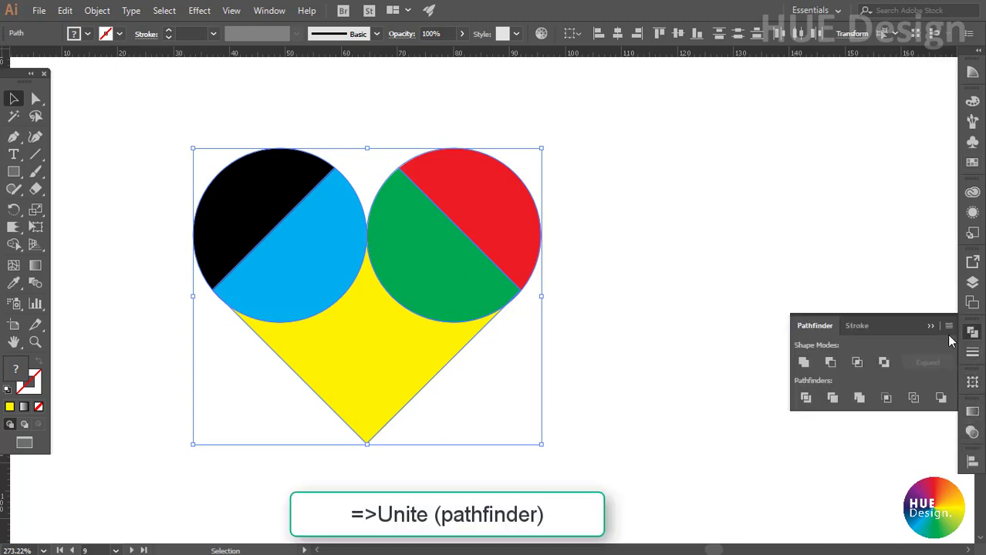
left_click(804, 362)
left_click(663, 225)
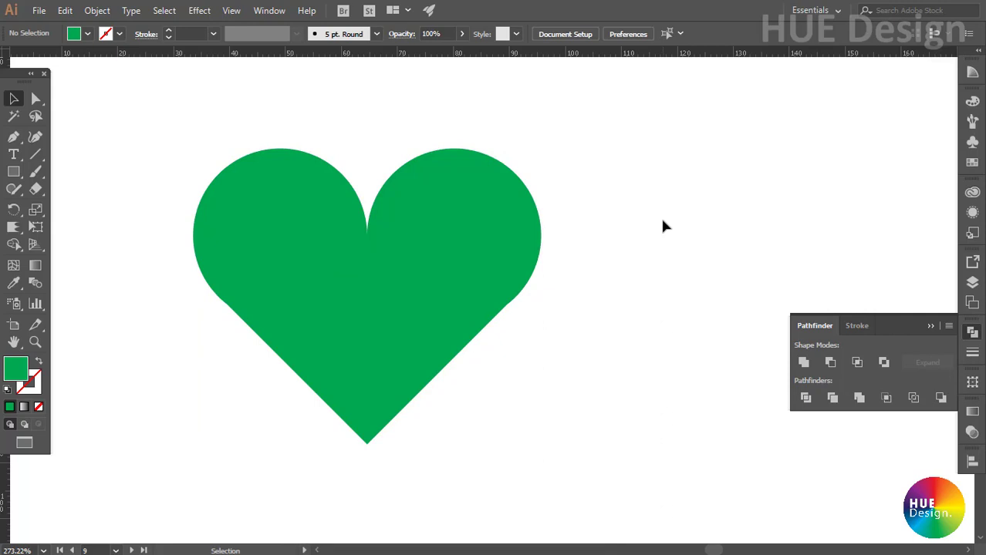
key("ctrl+0")
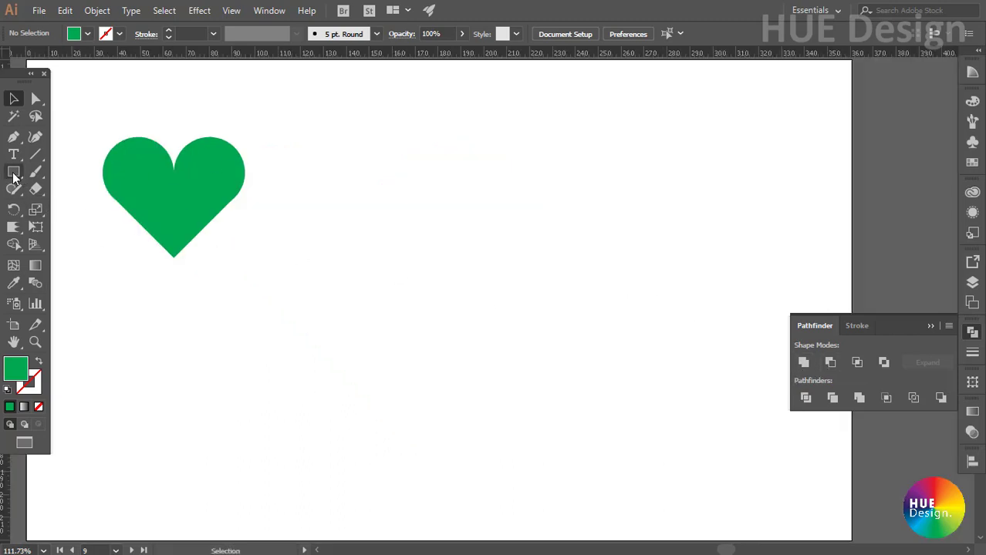
- Draw a green square to the right of the heart, reaching the heart's bottom
left_click_drag(13, 176, 77, 205)
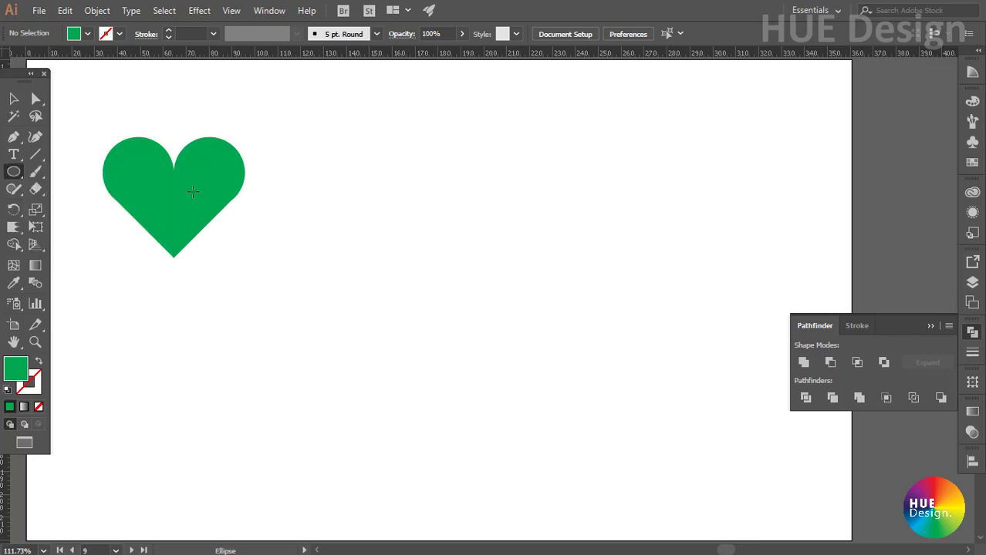
left_click_drag(347, 181, 399, 183)
key("m")
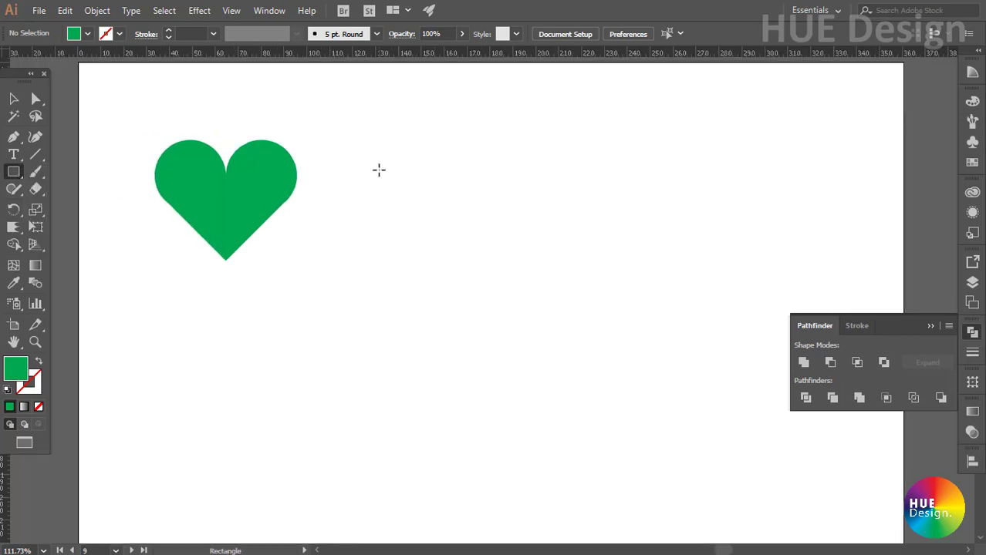
left_click_drag(376, 152, 477, 247)
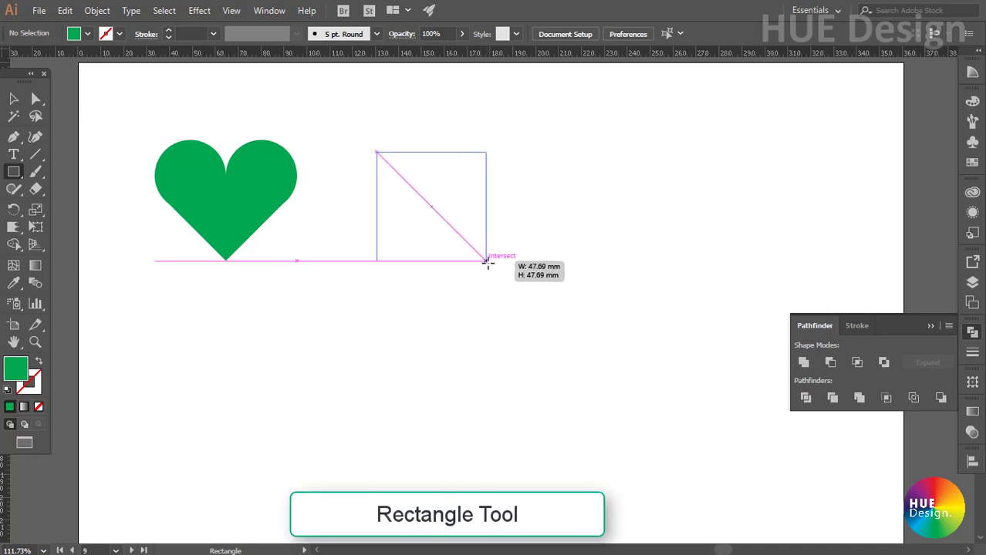
mouse_move(477, 247)
left_mouse_down()
mouse_move(489, 265)
mouse_move(525, 247)
left_mouse_up()
key("v")
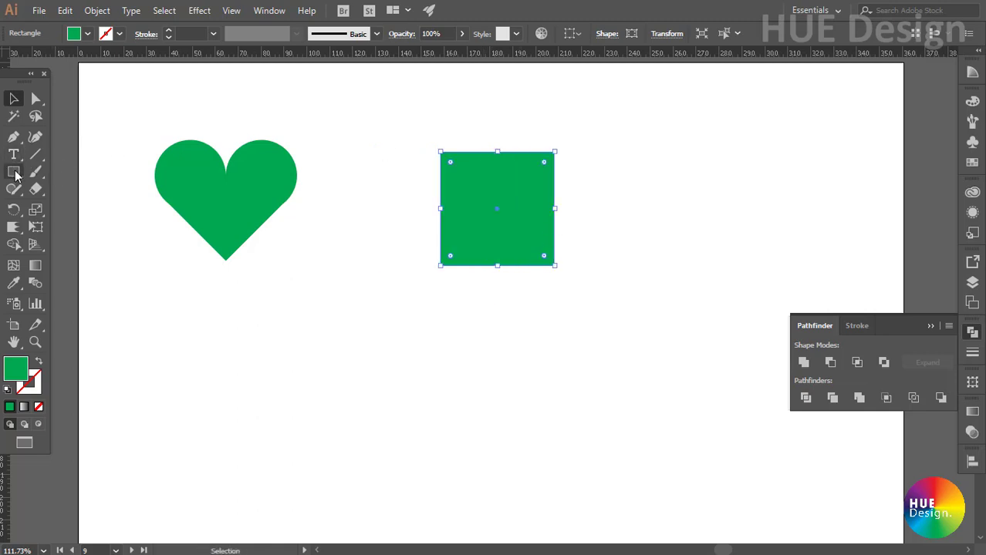
- Place circles over the square's left and right edges and subtract them with Minus Front
left_click(15, 173)
left_click(78, 206)
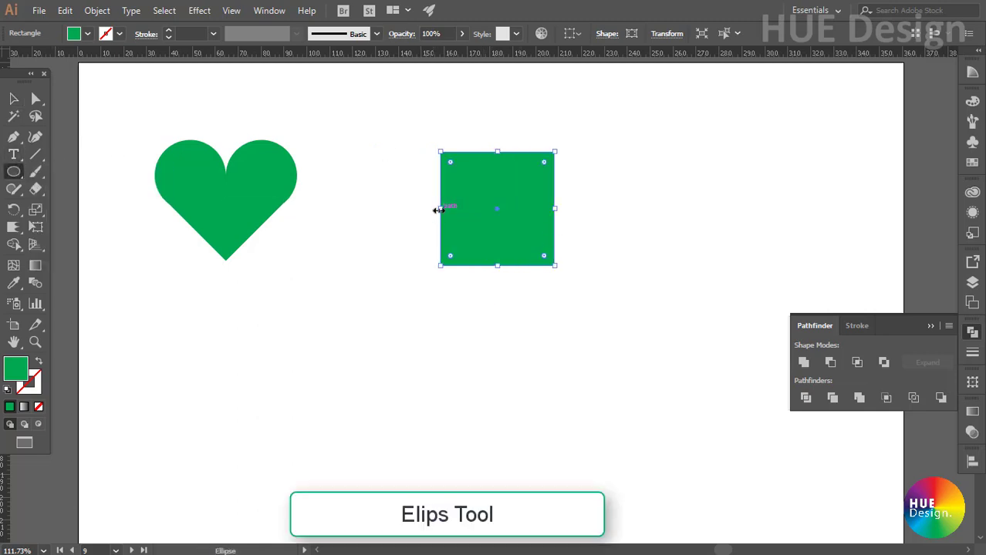
left_click_drag(427, 209, 490, 271)
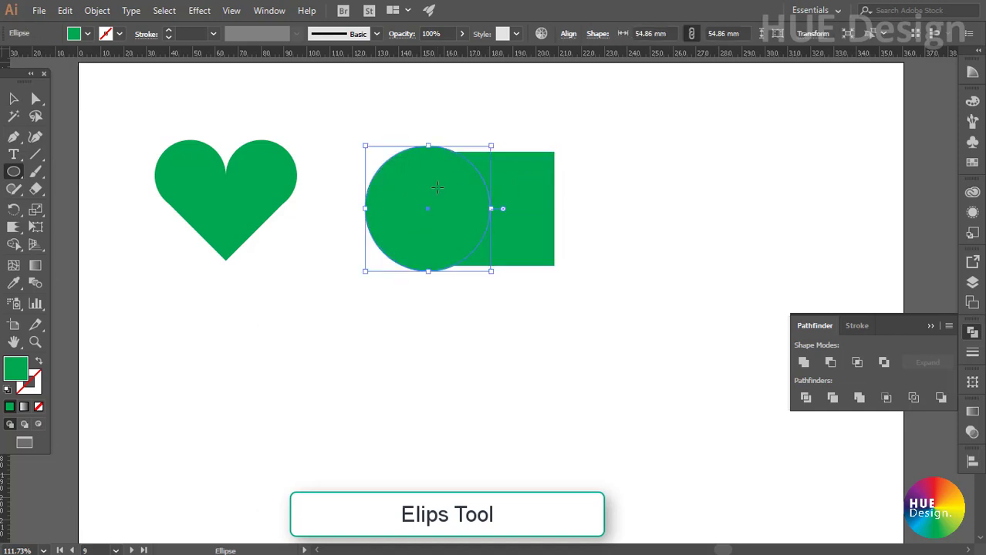
key("v")
left_click_drag(429, 210, 574, 210)
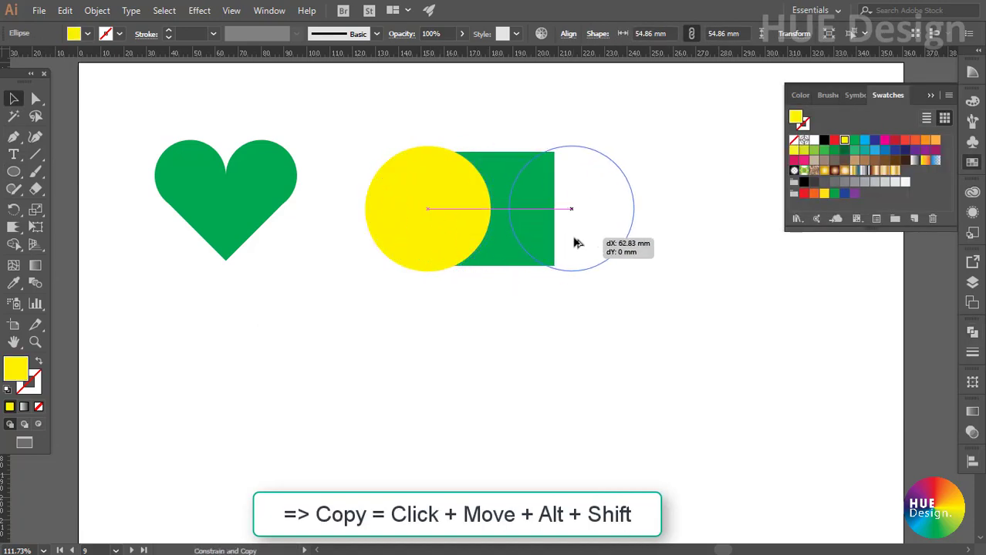
mouse_move(423, 116)
left_mouse_down()
mouse_move(426, 150)
mouse_move(567, 237)
mouse_move(681, 279)
left_mouse_up()
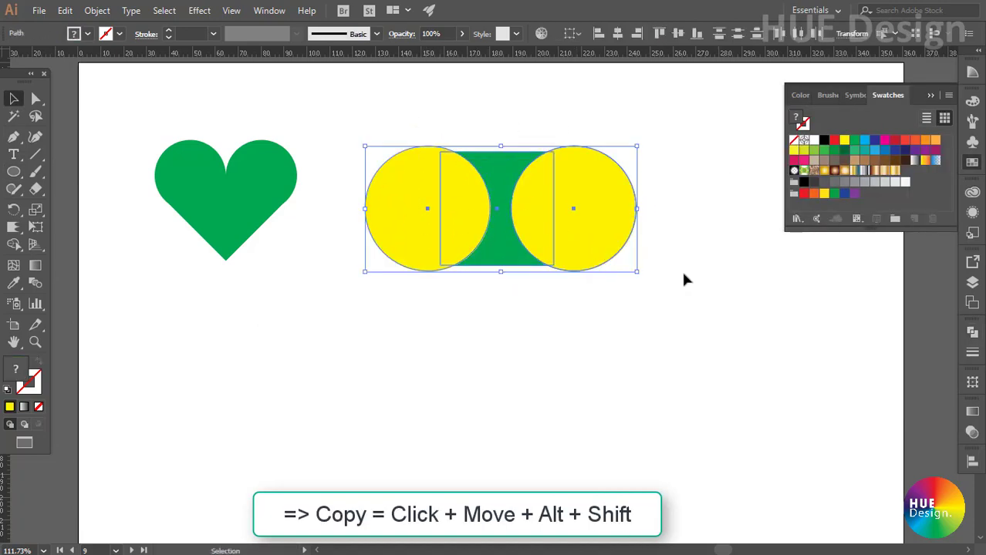
left_click(972, 331)
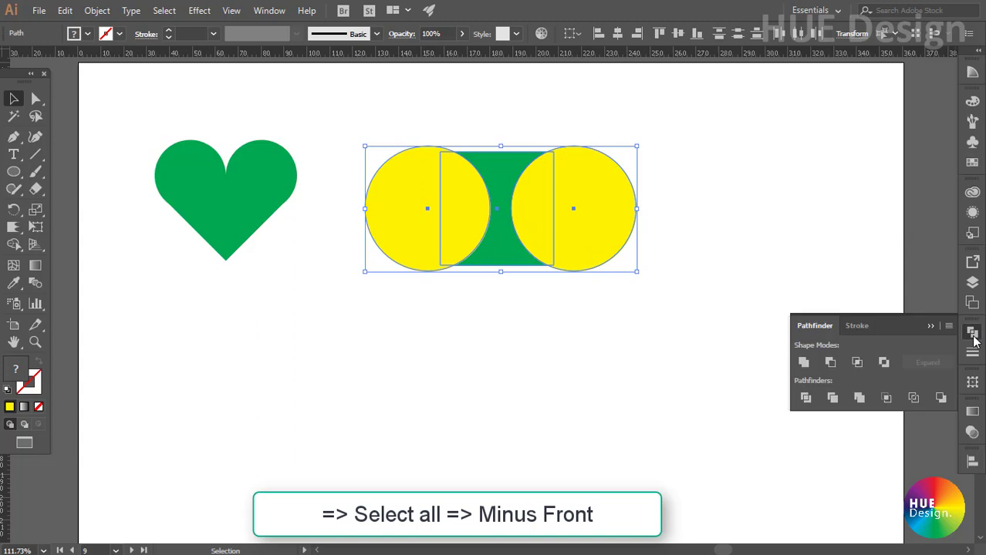
left_click(831, 362)
left_click(745, 204)
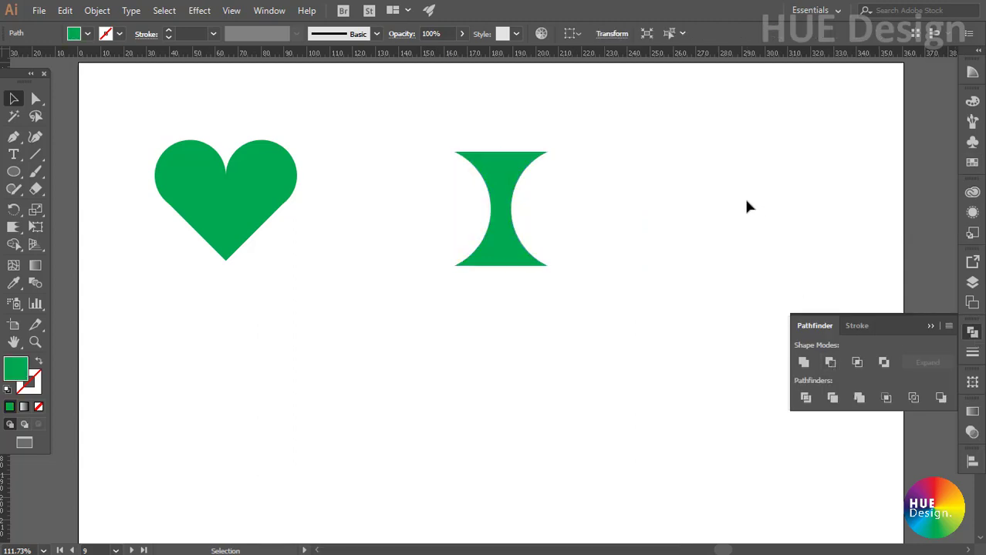
left_click_drag(665, 281, 650, 276)
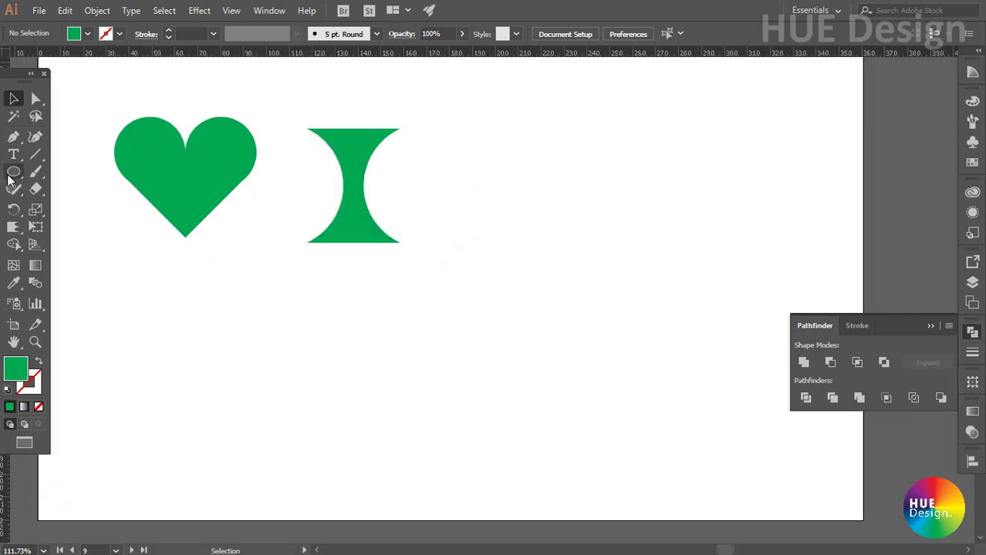
- Draw a circle right of the hourglass, copy it overlapping rightward, and fill the left one yellow
left_click(13, 172)
left_click(51, 206)
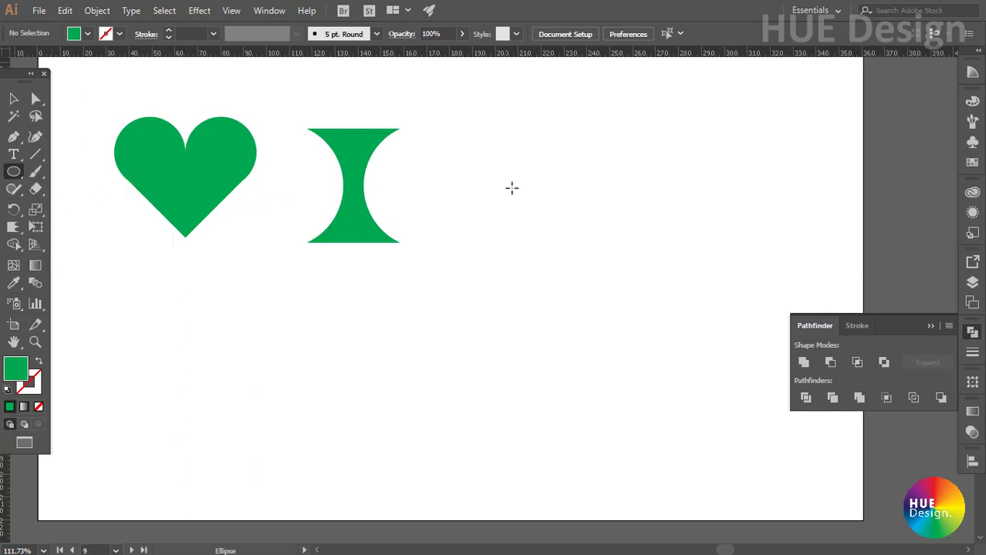
left_click_drag(529, 156, 644, 242)
key("v")
left_click_drag(615, 203, 683, 203)
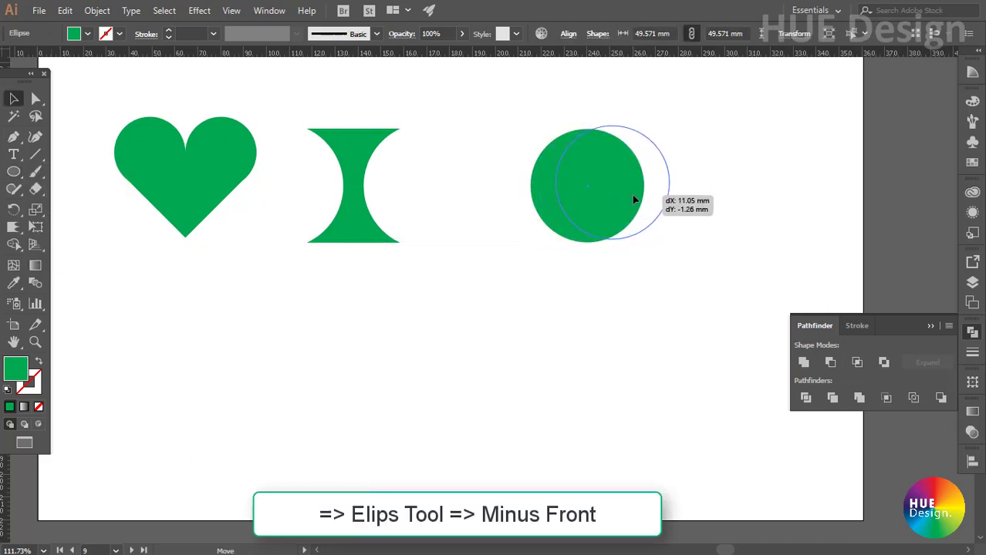
left_click(972, 101)
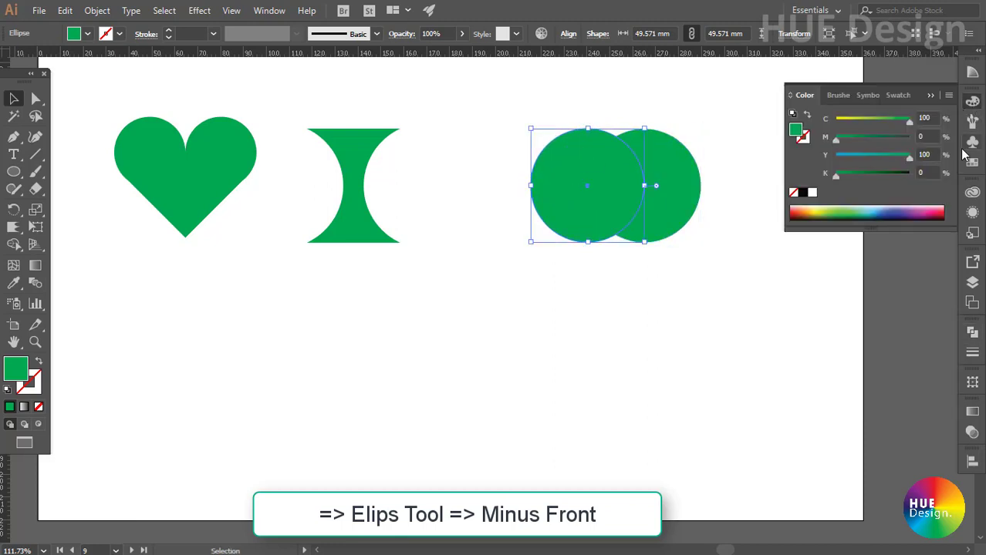
left_click(972, 162)
left_click(846, 140)
left_click(930, 94)
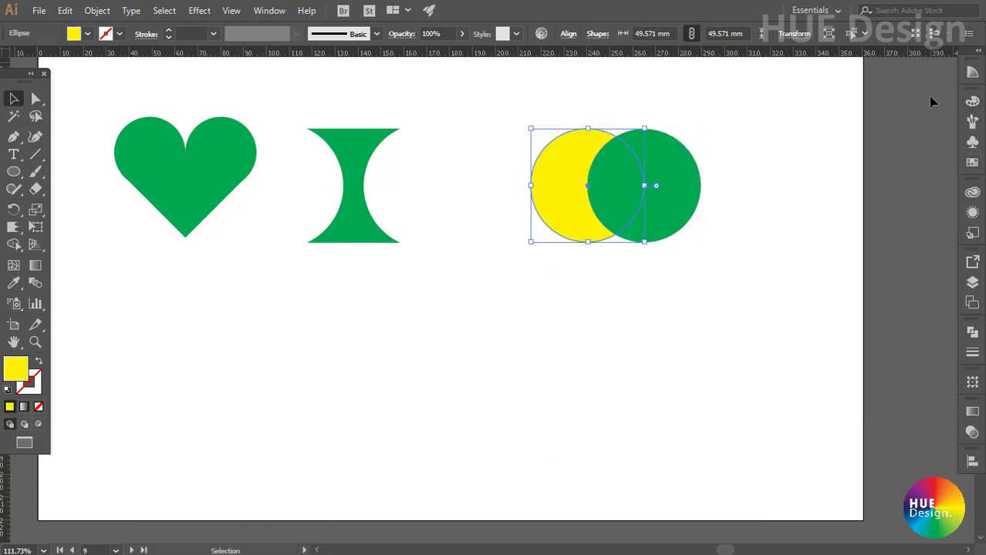
- Shrink the green circle to about 36.8 mm and cut it from the yellow one with Minus Front
left_click(686, 176)
left_click_drag(698, 185, 630, 190)
left_click(549, 202, "shift")
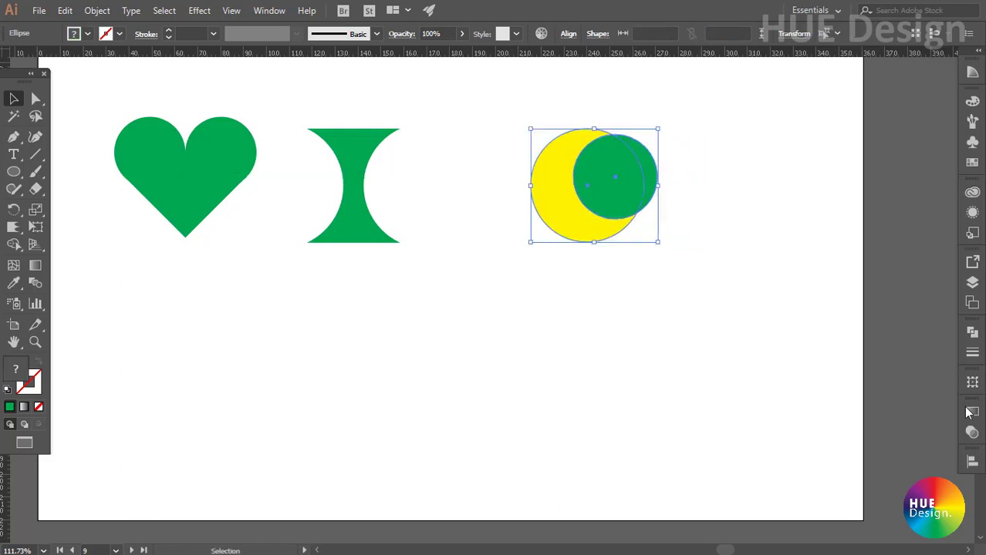
left_click(972, 332)
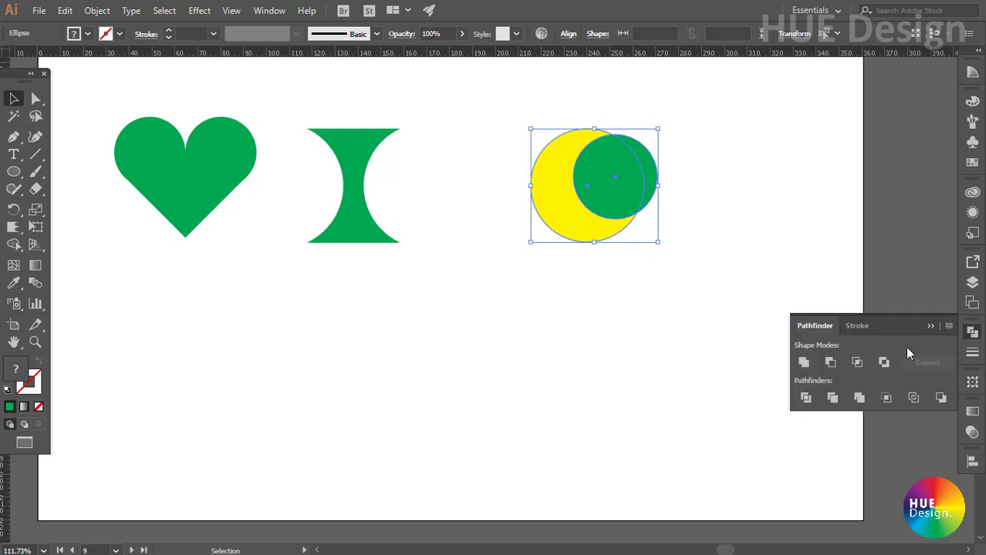
left_click(829, 362)
left_click_drag(433, 236, 261, 409)
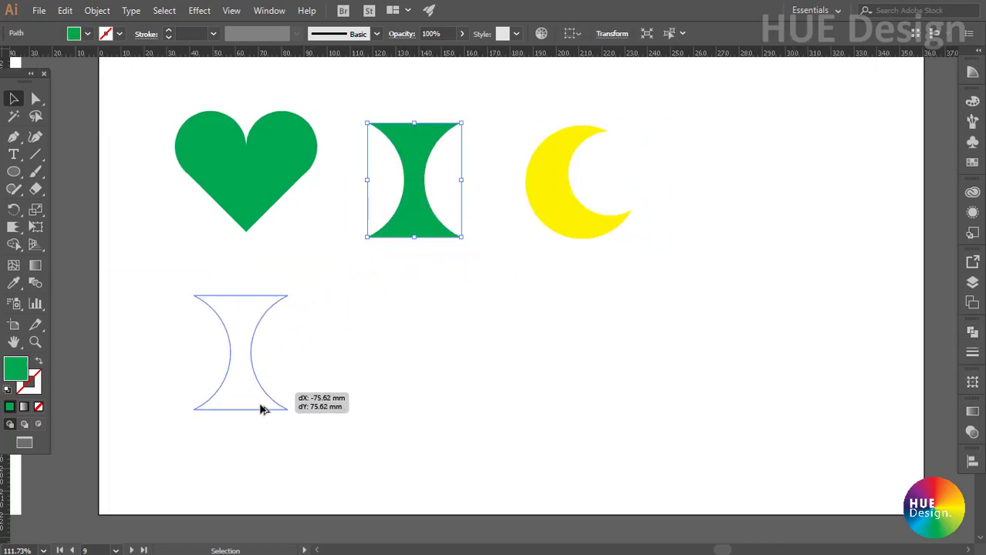
- Place a scaled-down hourglass copy below the heart as the spade's stem
left_click_drag(261, 409, 279, 405)
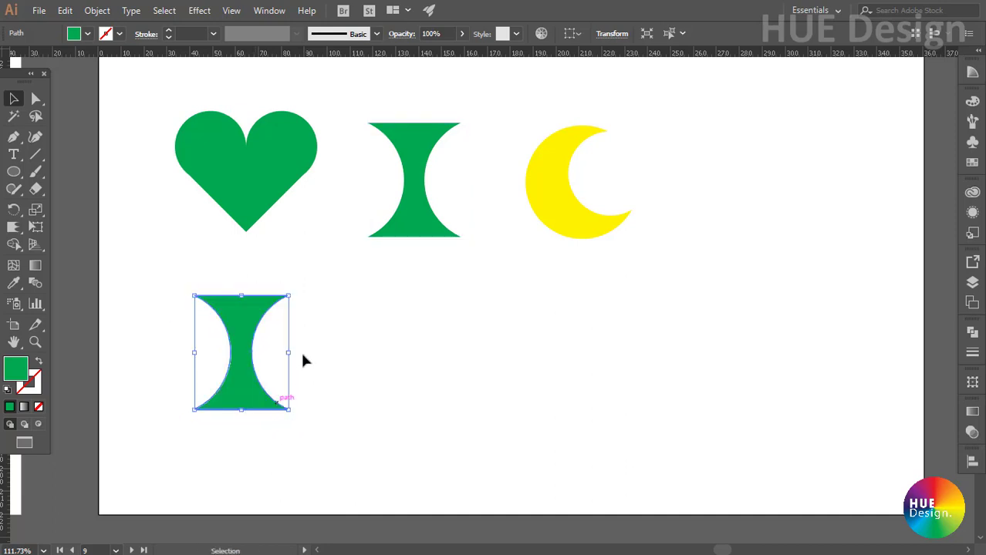
mouse_move(289, 294)
left_mouse_down()
mouse_move(291, 279)
mouse_move(243, 351)
left_mouse_up()
left_click(301, 308)
left_click(279, 252)
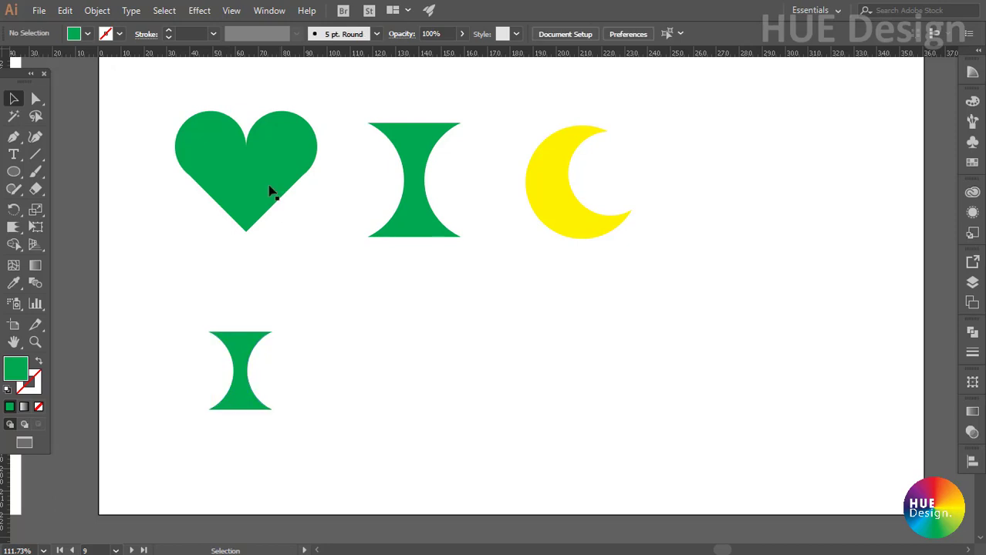
- Copy the heart down, rotate it 180° onto the stem, and copy the stem to the right
left_click(270, 191)
left_click_drag(272, 176, 269, 294)
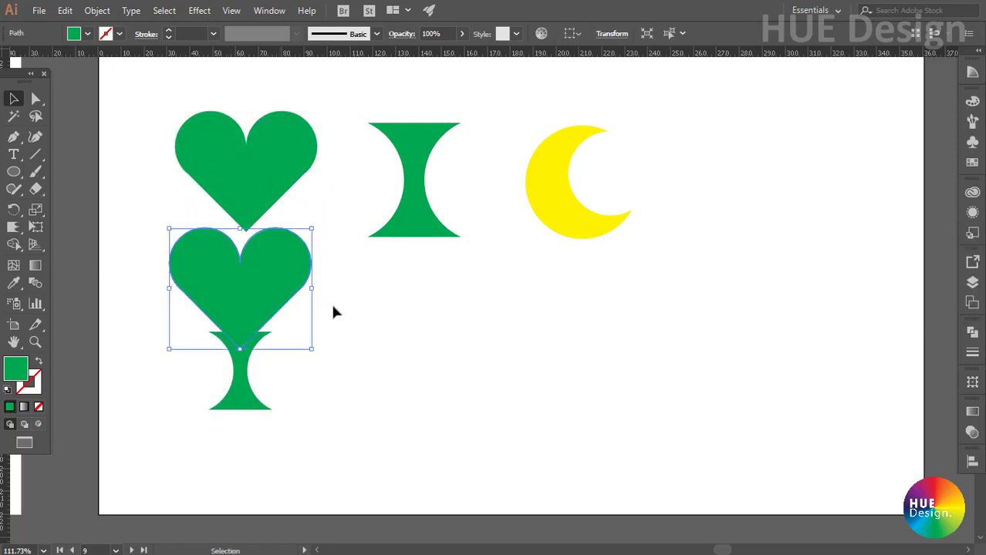
left_click_drag(321, 352, 159, 225)
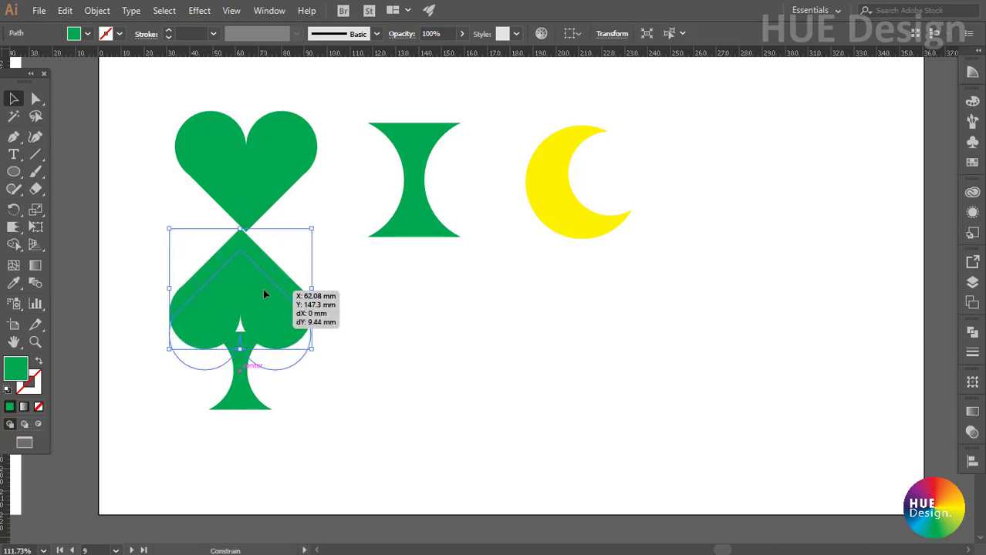
left_click_drag(267, 279, 262, 301)
left_click(344, 423)
left_click_drag(421, 232, 447, 423)
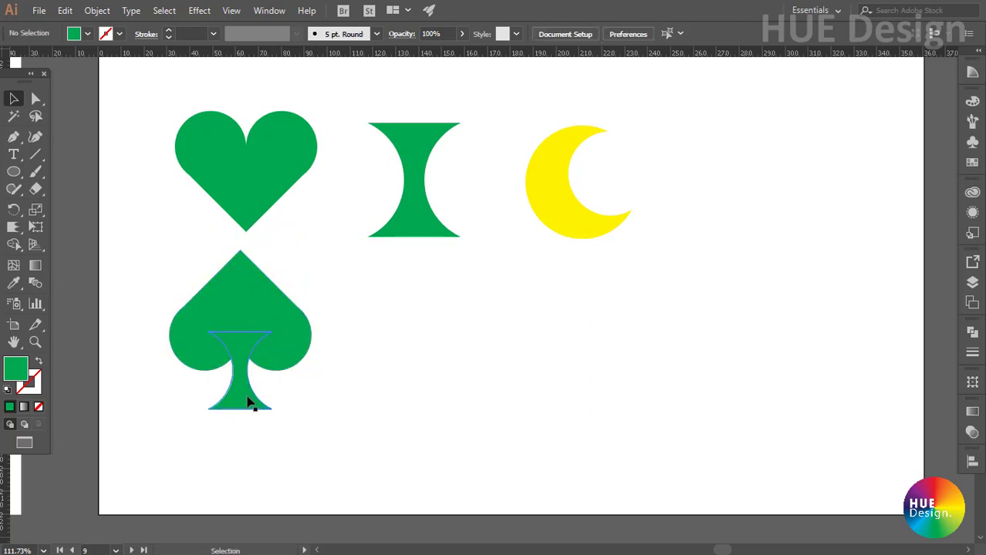
left_click(540, 305)
- Draw three circles above the spare stem and Unite them with the stem into a club
left_click(11, 174)
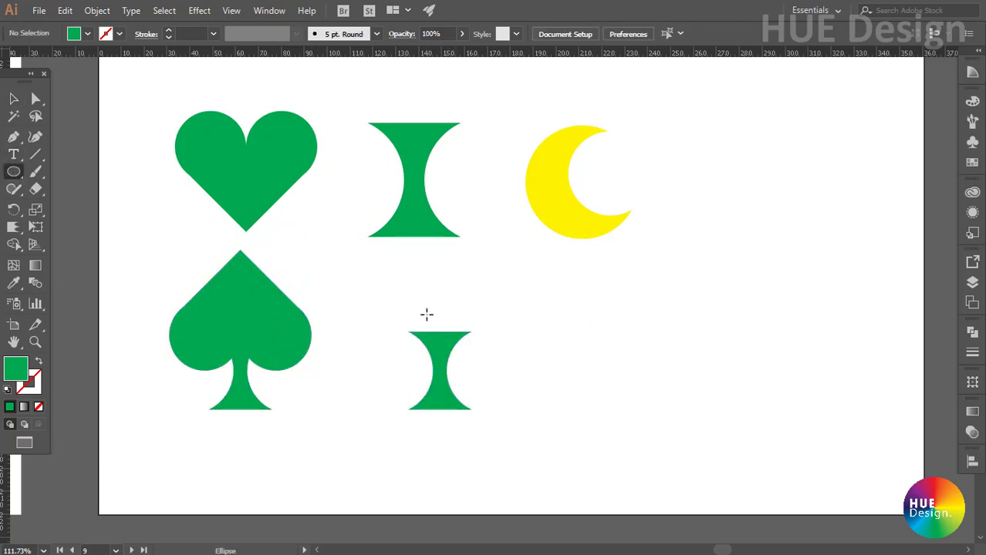
mouse_move(399, 300)
left_mouse_down()
mouse_move(420, 287)
mouse_move(418, 268)
mouse_move(420, 324)
mouse_move(502, 328)
mouse_move(441, 282)
mouse_move(446, 316)
left_mouse_up()
key("v")
key("ctrl+shift+a")
left_click(442, 389)
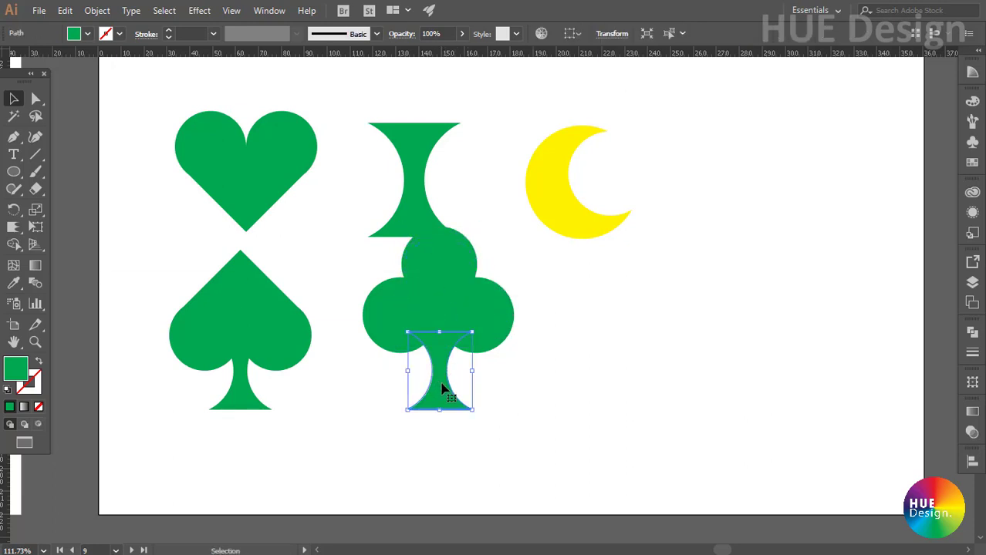
left_click_drag(353, 262, 520, 320)
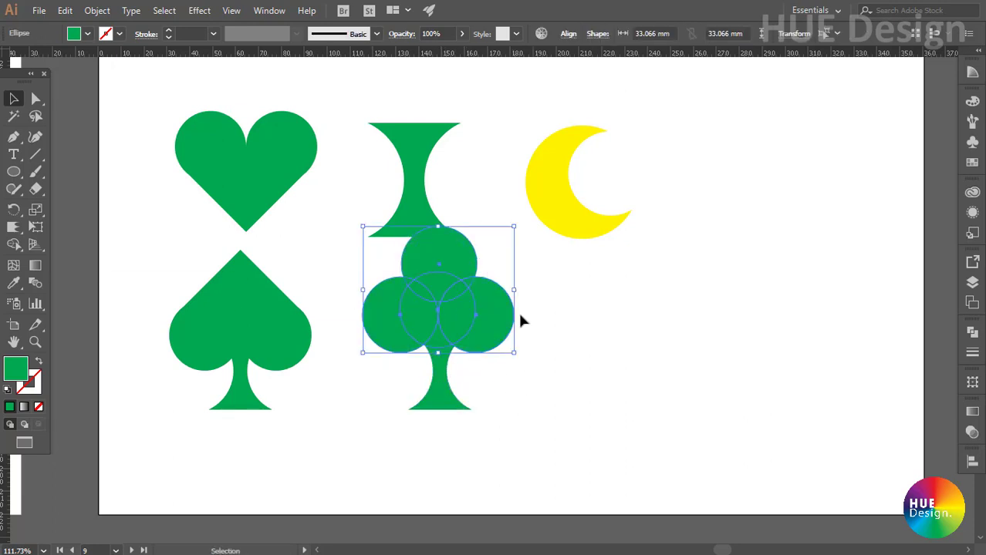
left_click(971, 332)
left_click(802, 362)
left_click(568, 379)
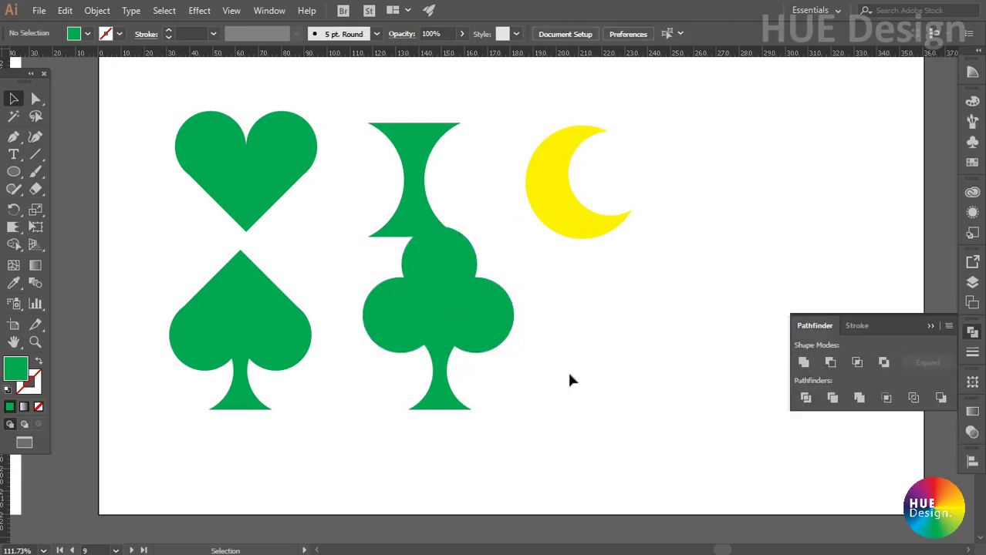
left_click_drag(567, 378, 455, 359)
left_click(803, 361)
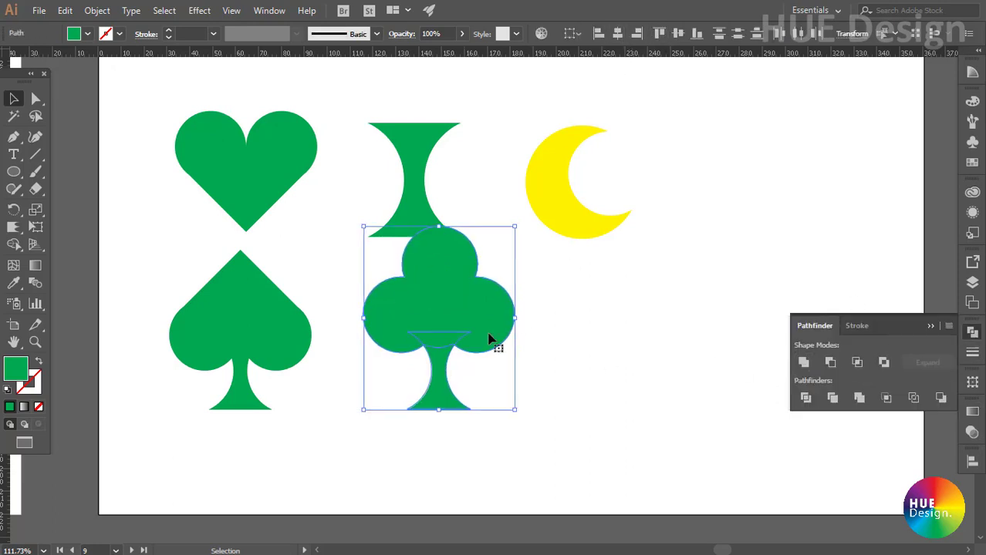
- Lower the club slightly, unite the spade's top and stem, and enlarge the spade
left_click_drag(446, 296, 446, 319)
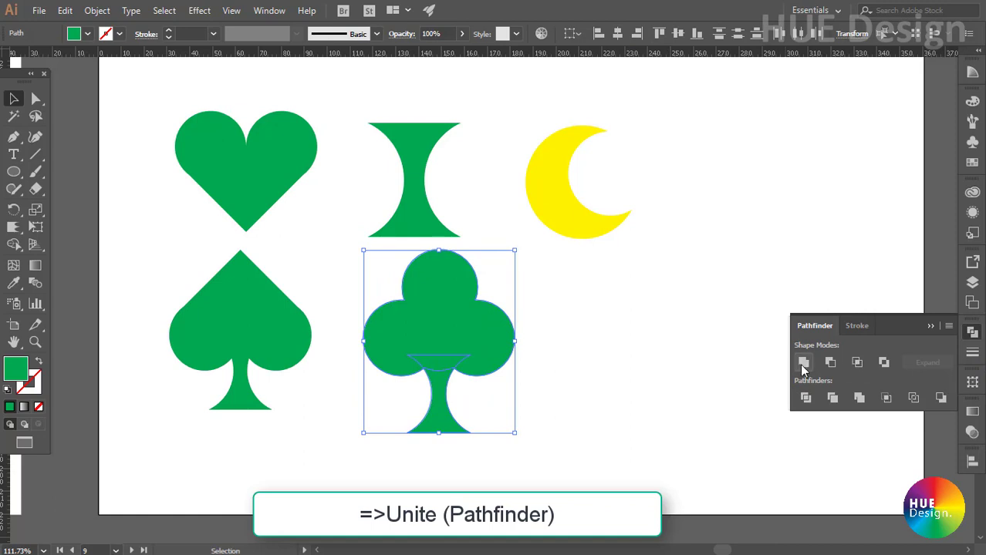
left_click(235, 333)
left_click(299, 363, "shift")
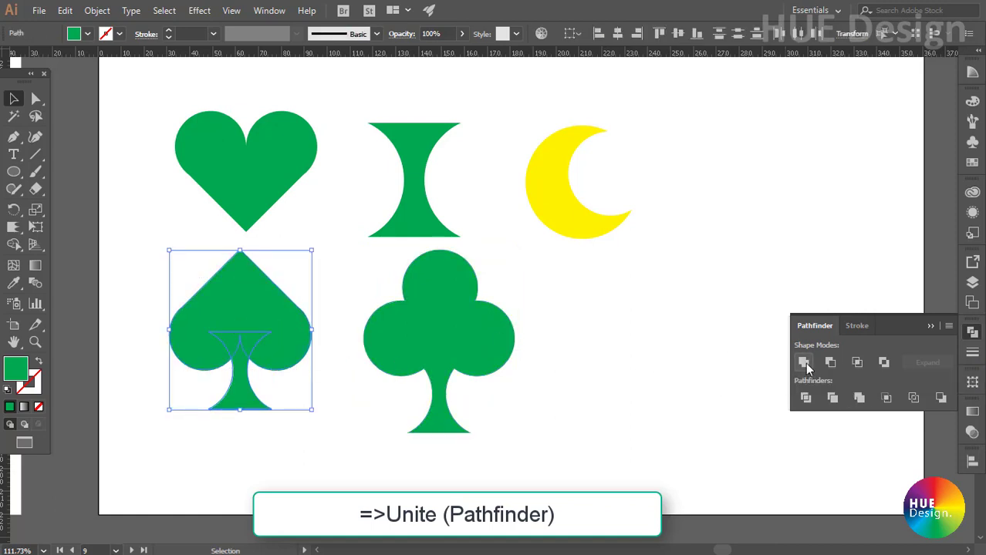
left_click(802, 361)
left_click_drag(311, 410, 332, 433)
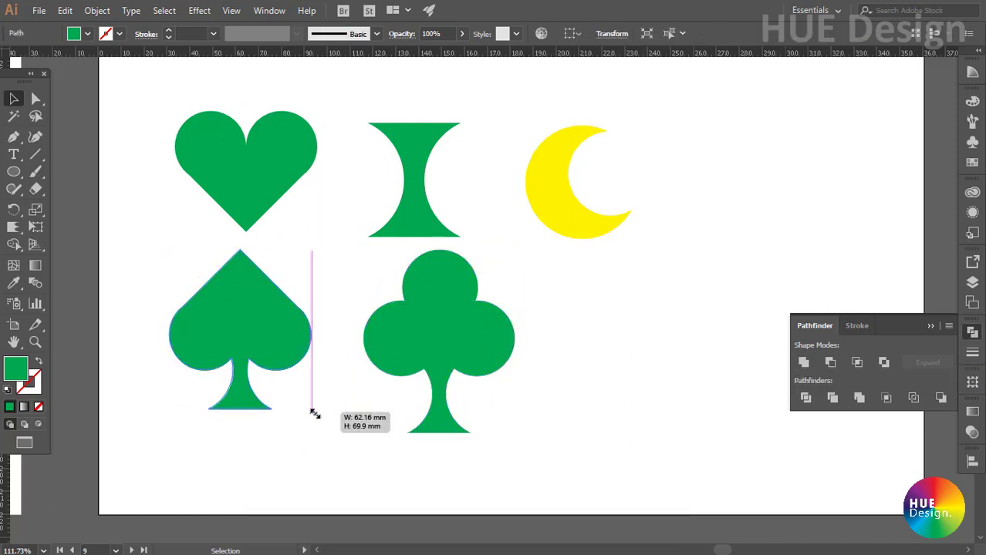
- Fill the spade and club with black and move them lower
left_click(385, 416)
left_click_drag(527, 417, 214, 320)
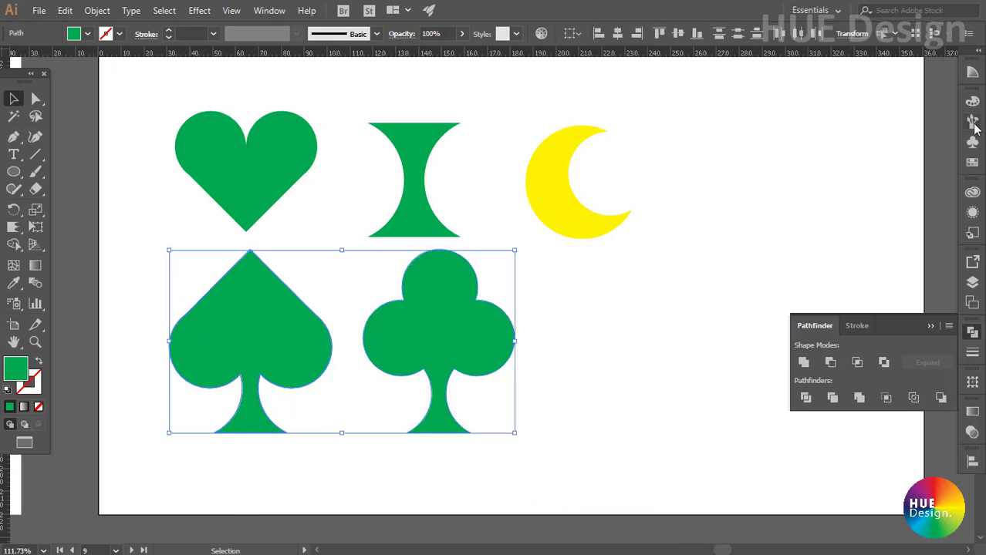
left_click(972, 161)
left_click(844, 141)
left_click(776, 218)
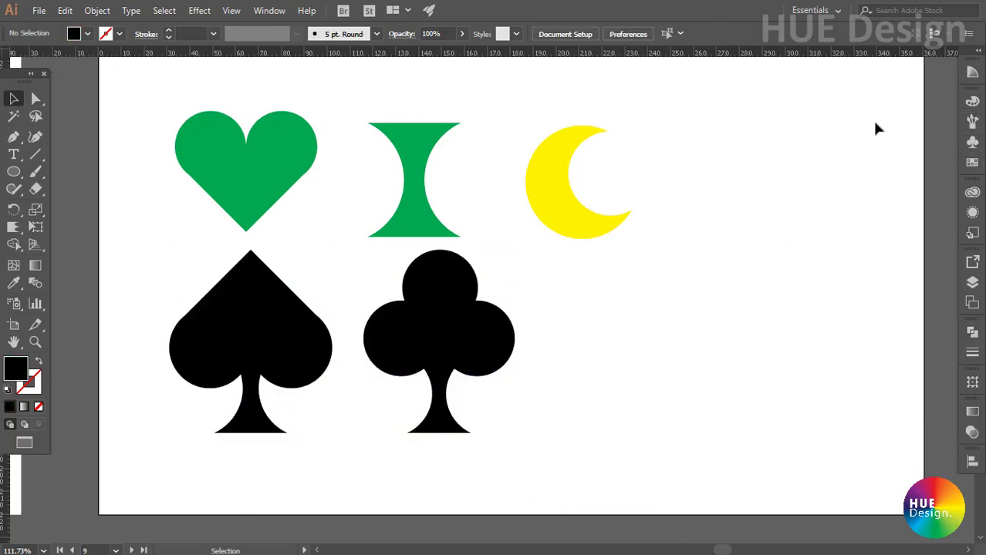
mouse_move(531, 390)
left_mouse_down()
mouse_move(239, 340)
mouse_move(339, 385)
left_mouse_up()
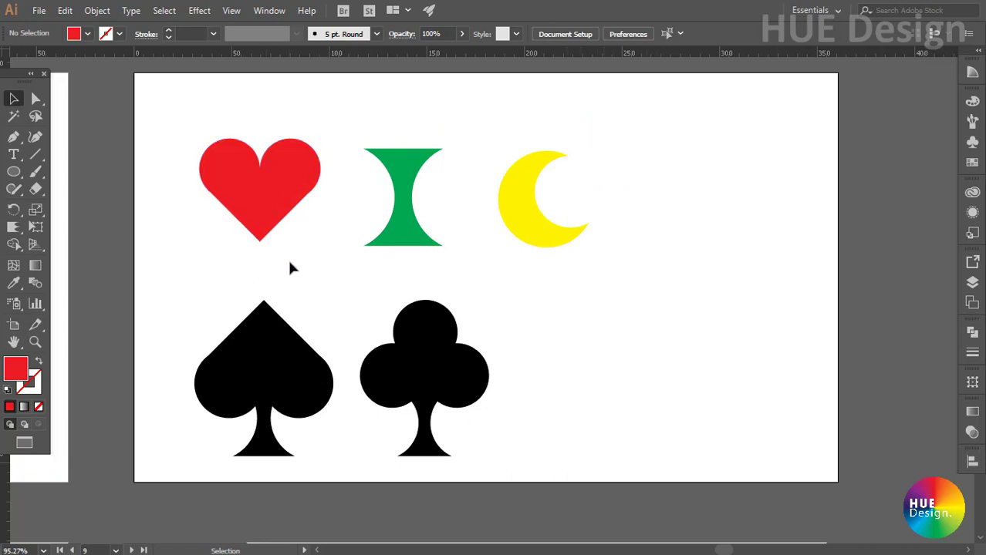
- Fill the heart with red
left_click_drag(238, 199, 277, 241)
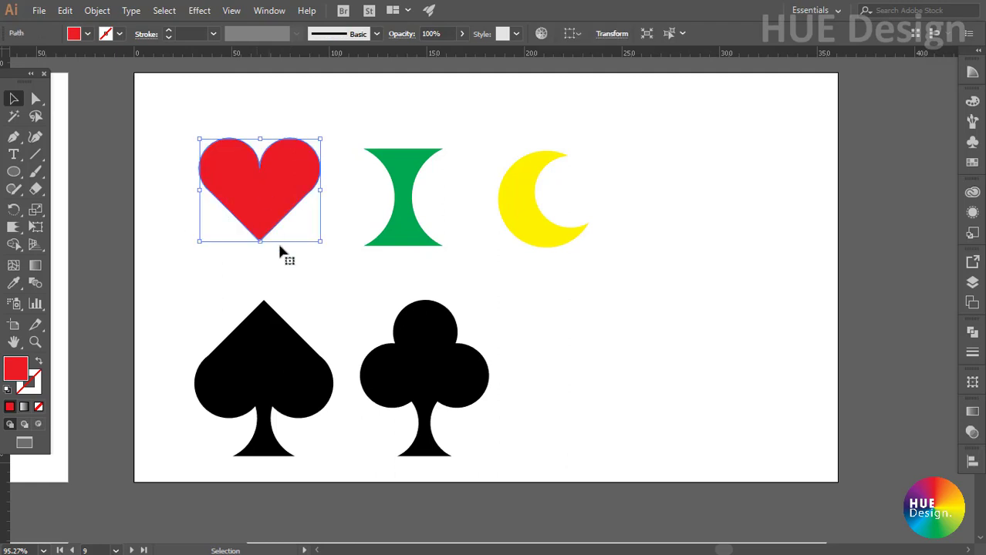
left_click(277, 241)
left_click(256, 199)
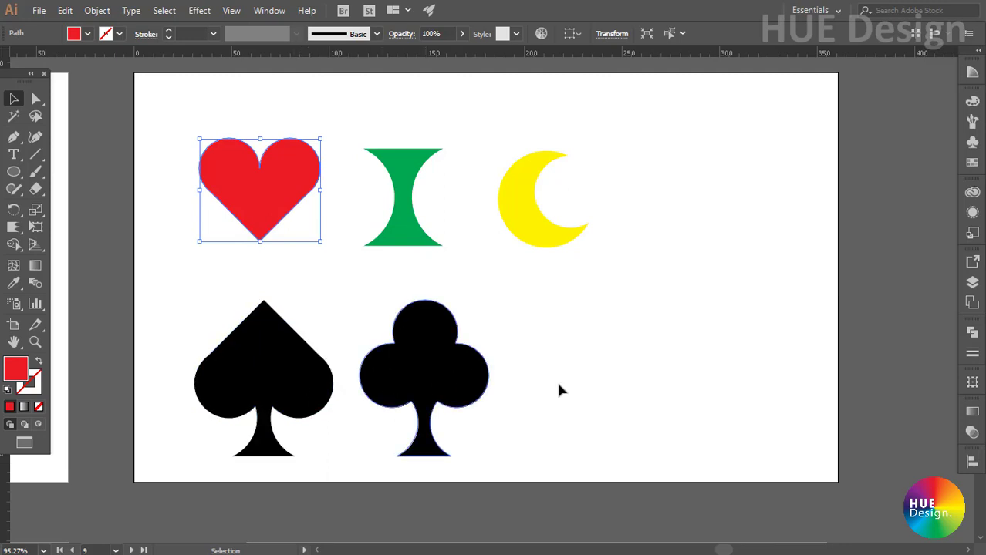
left_click(621, 388)
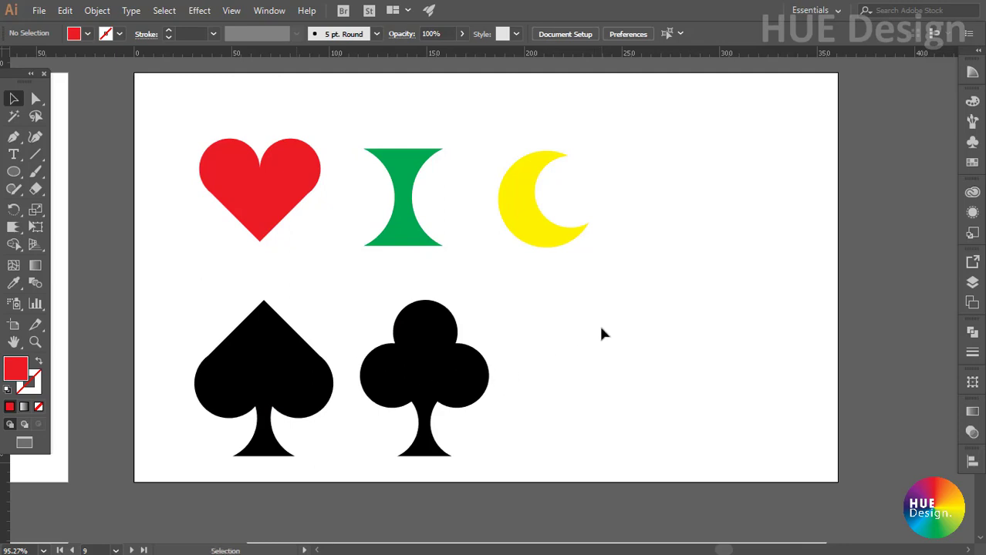
- Draw a small square right of the club and repeat copies into a diagonal of four squares
left_click(13, 172)
left_click(70, 173)
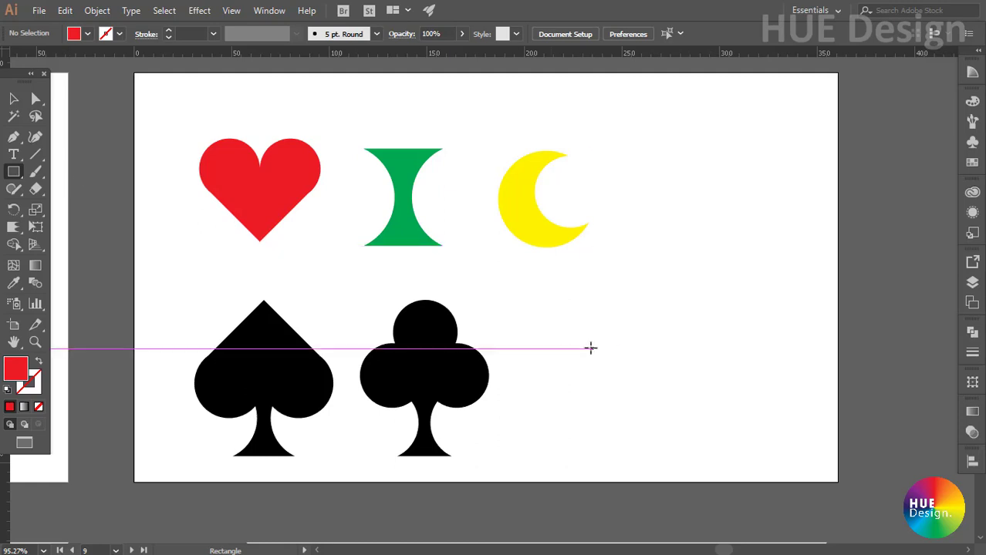
left_click_drag(549, 303, 578, 342)
left_click(13, 172)
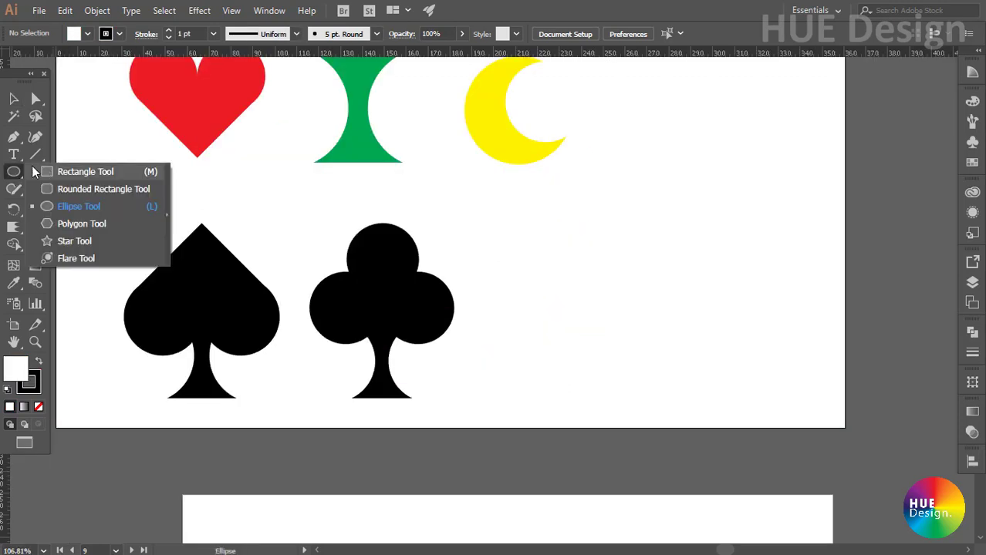
left_click(52, 175)
mouse_move(539, 228)
left_mouse_down()
mouse_move(584, 269)
mouse_move(595, 301)
left_mouse_up()
left_click(14, 100)
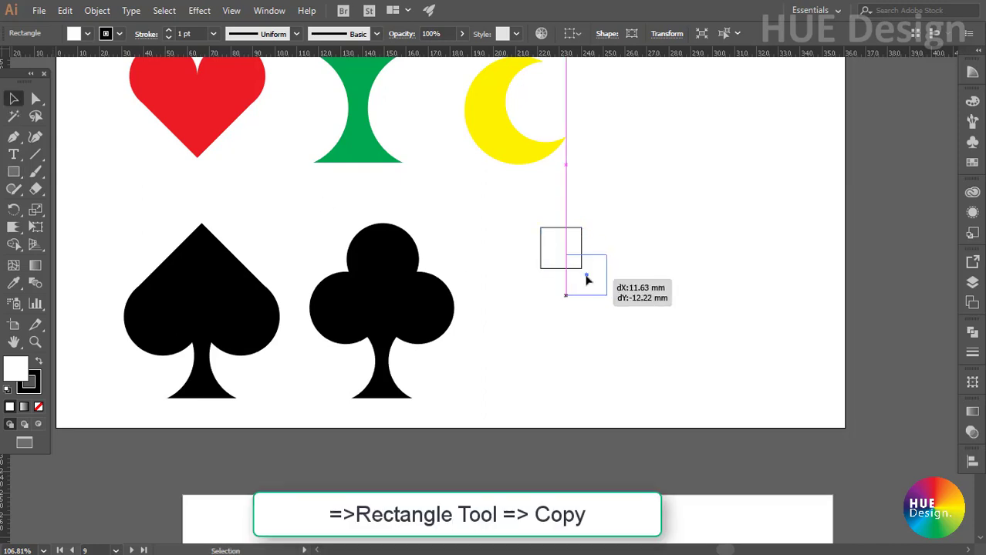
key("ctrl+d")
key("ctrl+d")
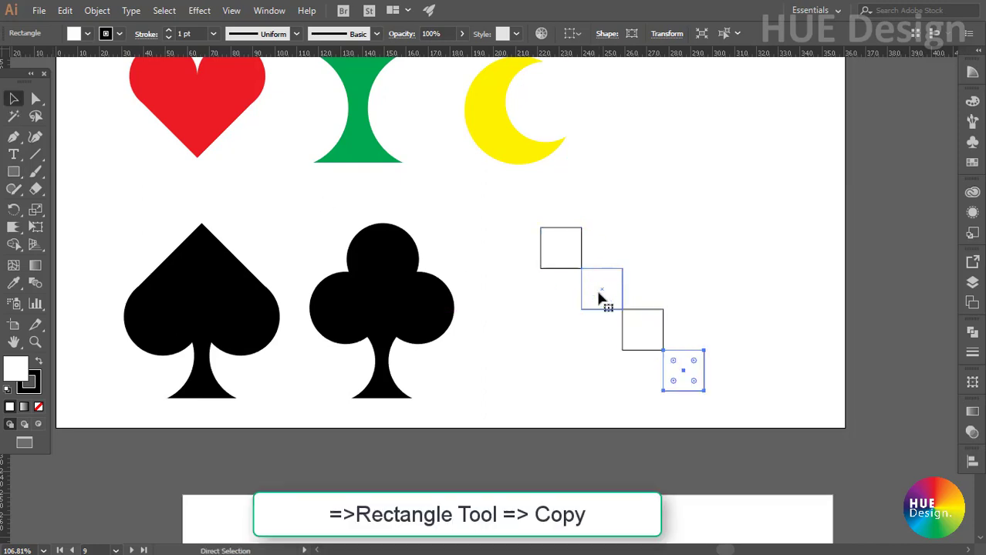
left_click(548, 238, "ctrl")
- Add circles centred on the squares' corners down the diagonal using Ctrl+D
left_click(379, 193)
left_click_drag(14, 172, 78, 205)
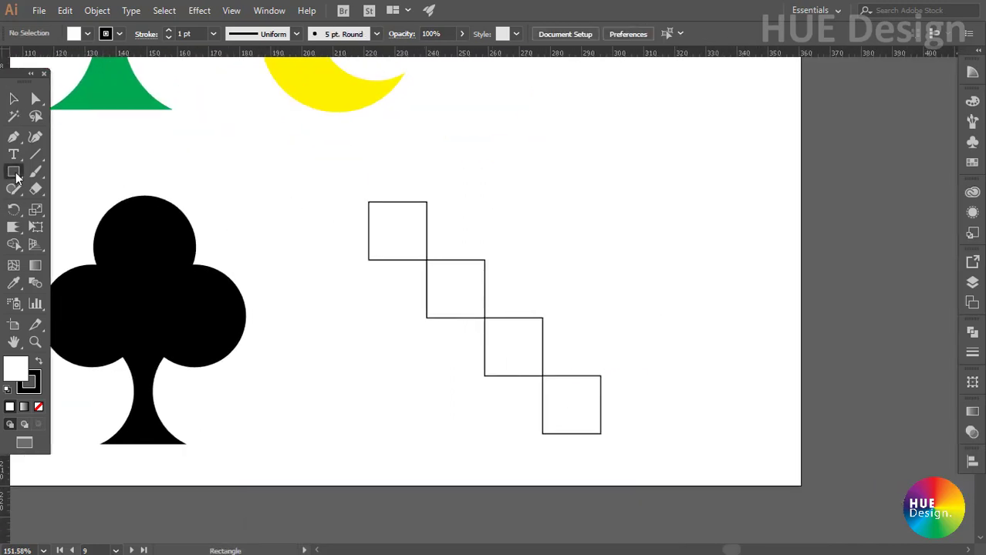
mouse_move(430, 262)
left_mouse_down()
mouse_move(453, 233)
mouse_move(484, 318)
left_mouse_up()
key("v")
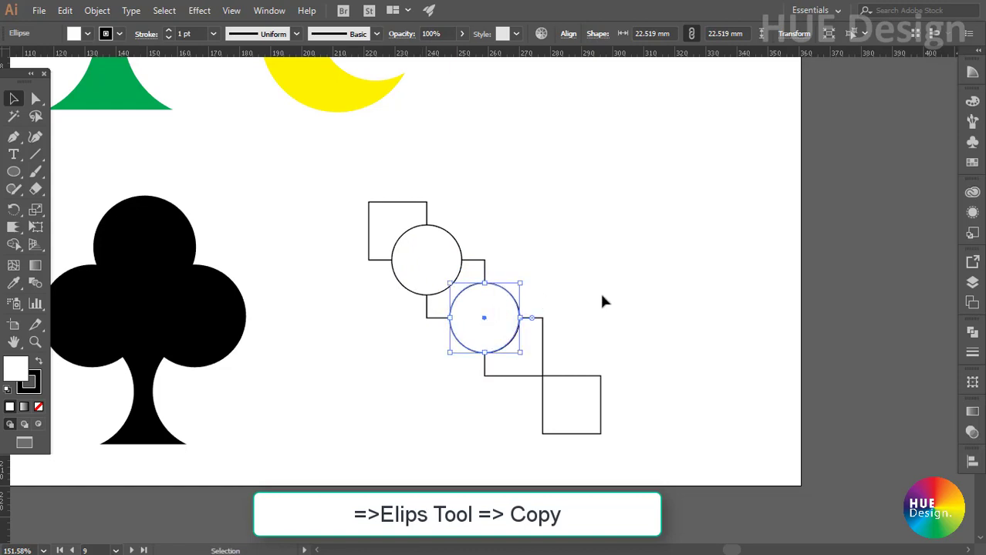
key("ctrl+d")
key("ctrl+d")
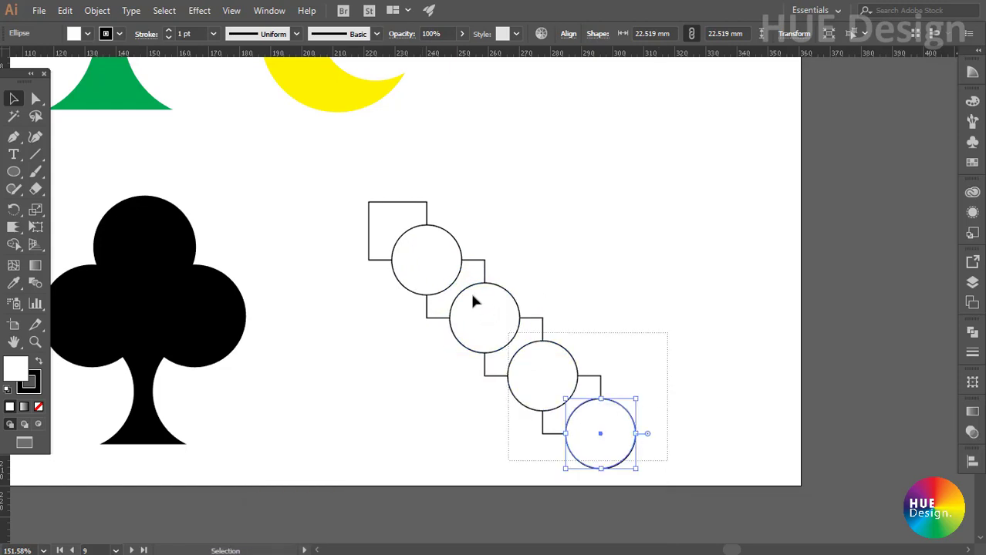
- Duplicate the whole row diagonally up and right into a second parallel row
left_click_drag(668, 470, 365, 209)
left_click_drag(486, 319, 551, 280)
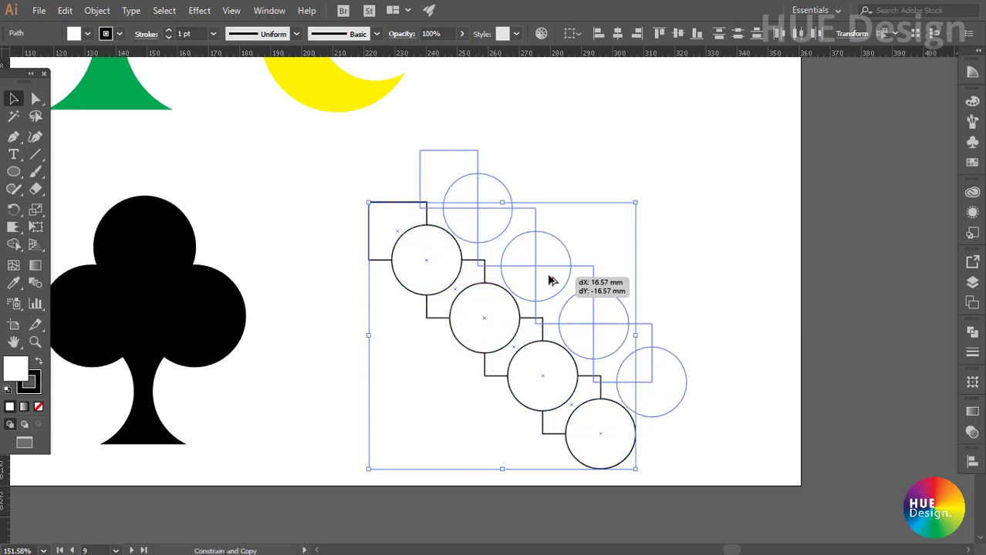
left_click(715, 462)
left_click_drag(715, 462, 303, 167)
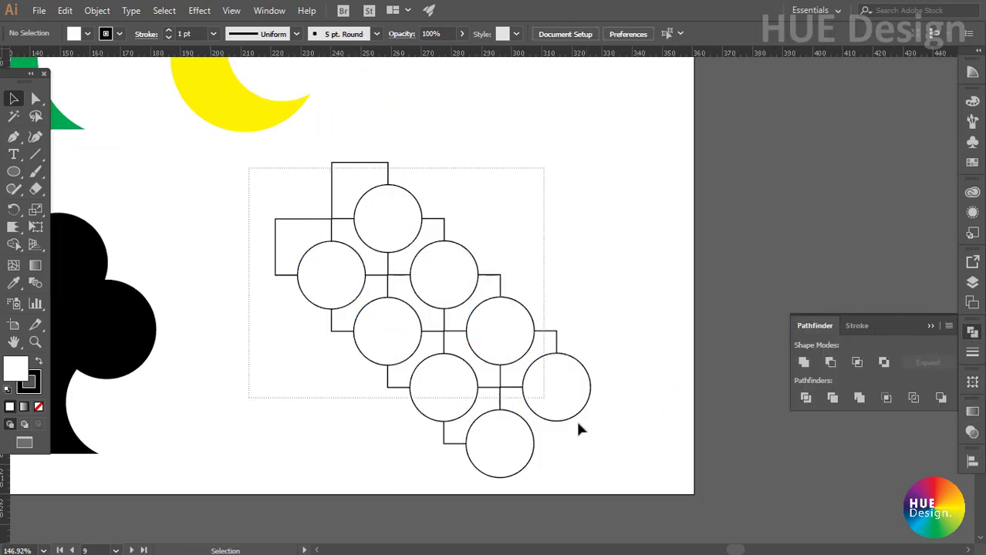
mouse_move(580, 430)
left_mouse_down()
mouse_move(628, 460)
mouse_move(243, 155)
left_mouse_up()
left_click(663, 440)
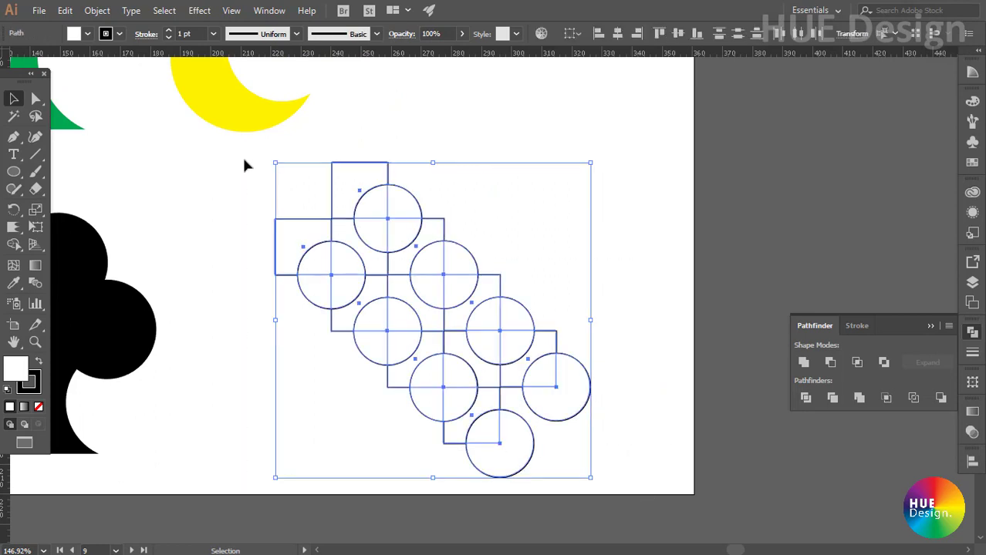
- Fill all squares and circles black and apply Pathfinder Exclude to knock overlaps white
left_click(972, 162)
left_click(824, 141)
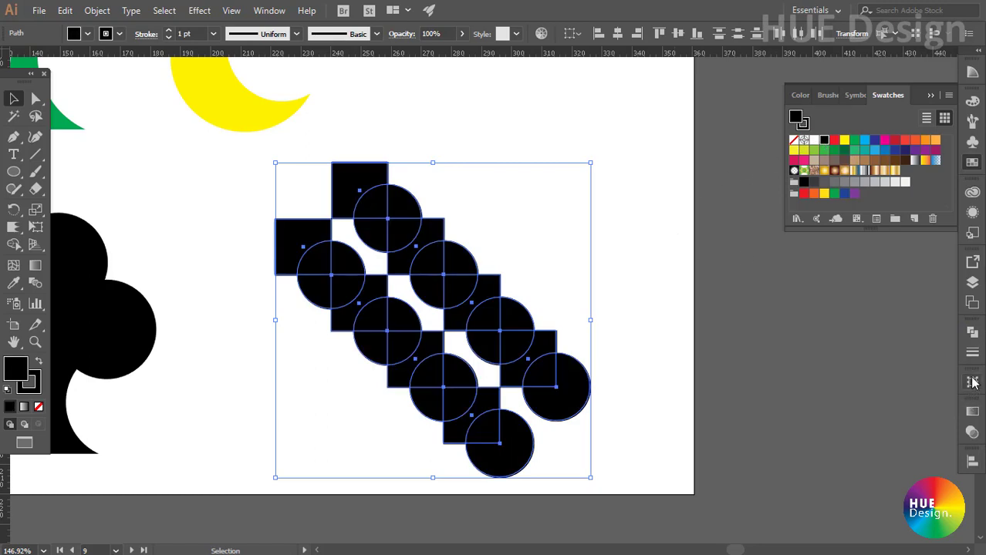
left_click(972, 331)
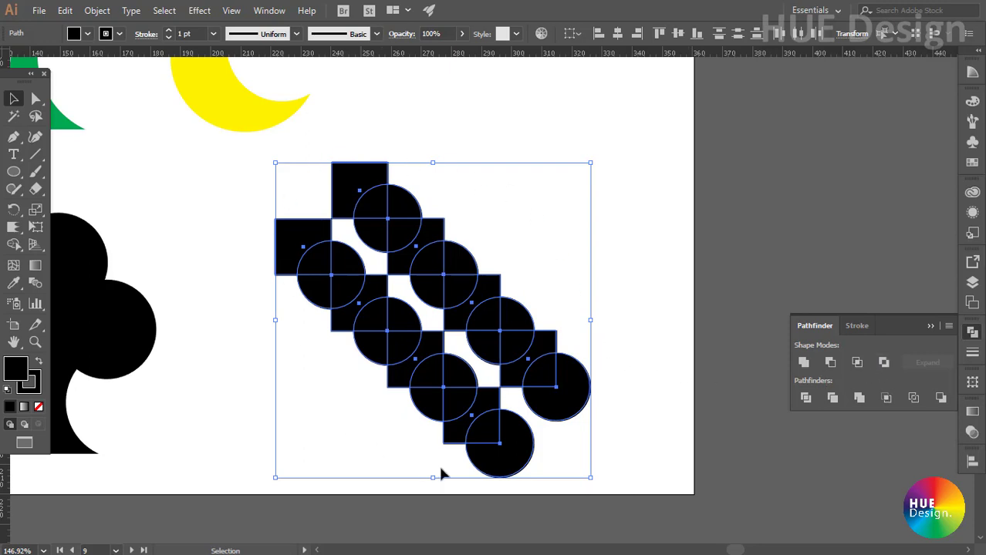
left_click(885, 362)
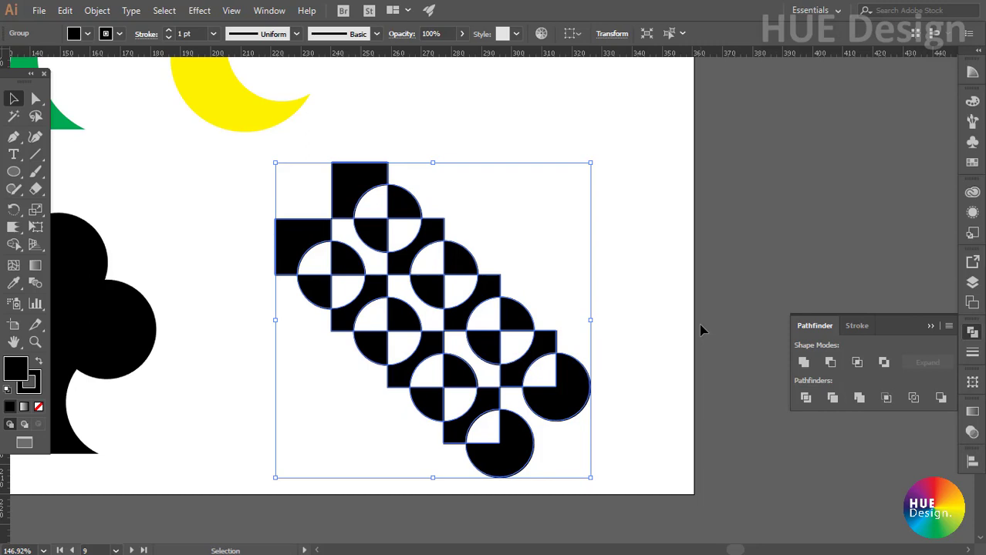
left_click(590, 379)
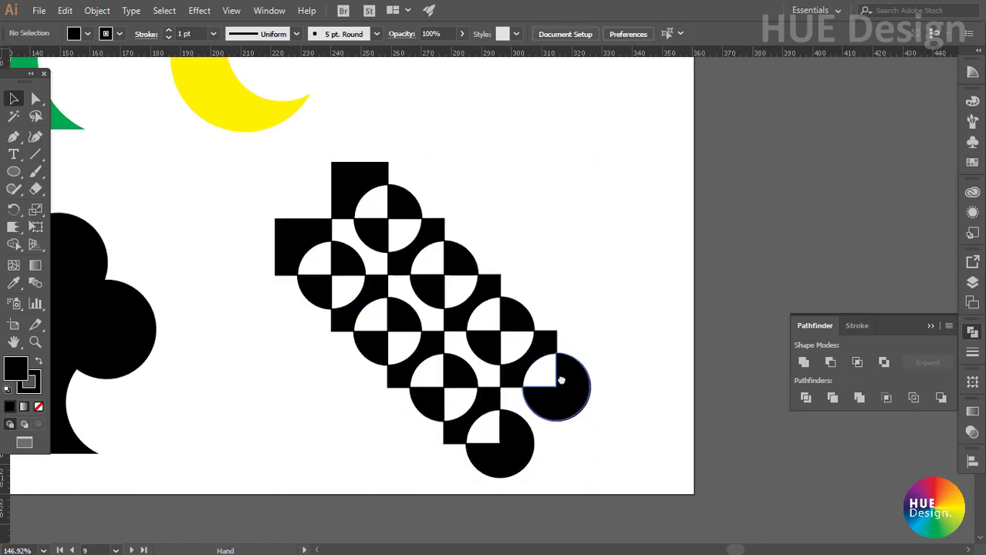
- Ungroup the checker pattern with Ctrl+Shift+G and drag the lower-right circle pieces away
scroll(562, 382, "down", 1)
left_click(563, 375)
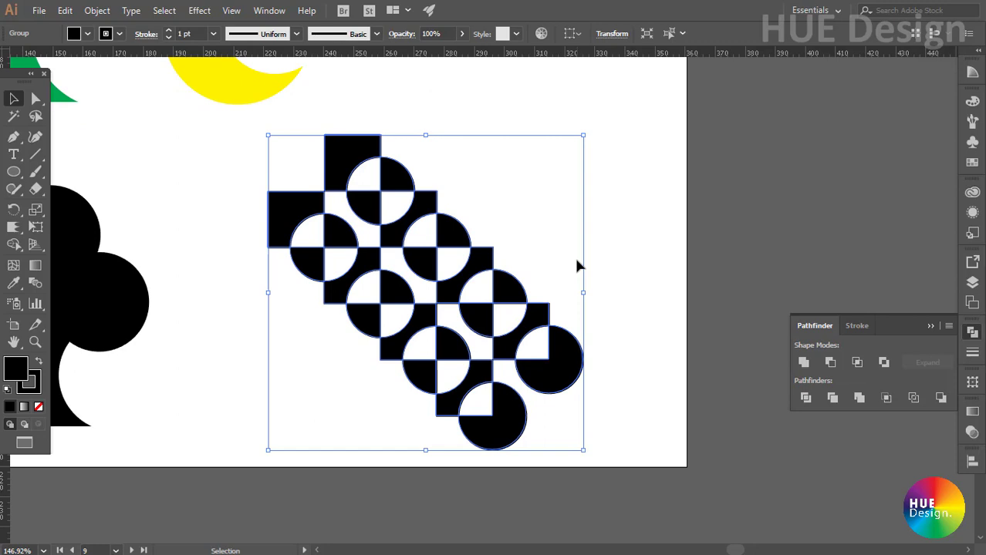
scroll(576, 260, "right", 1)
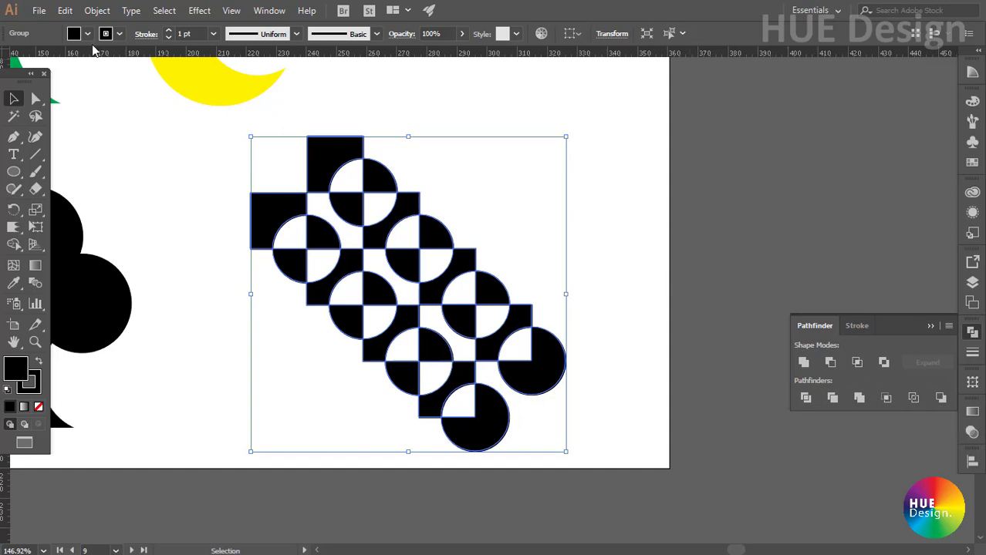
left_click_drag(599, 260, 588, 265)
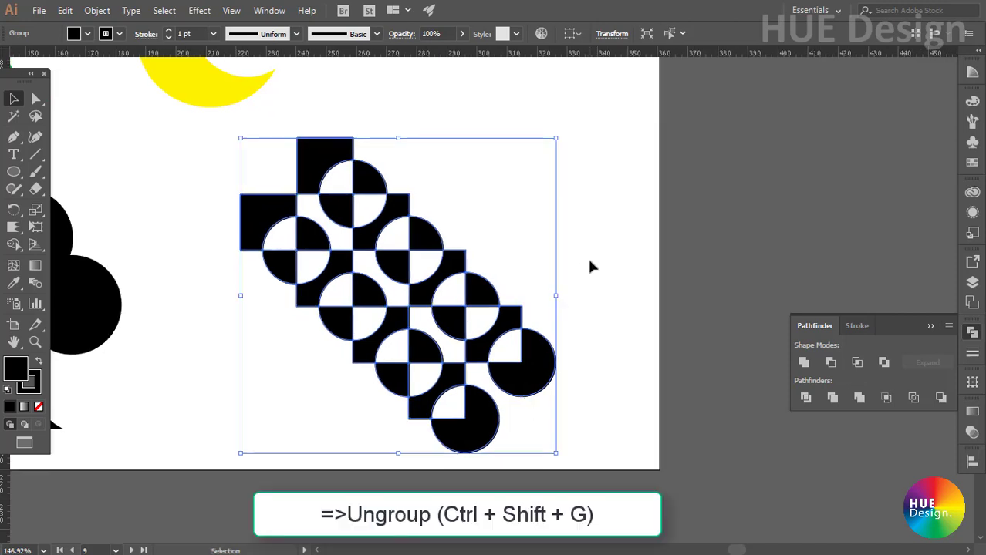
key("ctrl+shift+g")
left_click(590, 266)
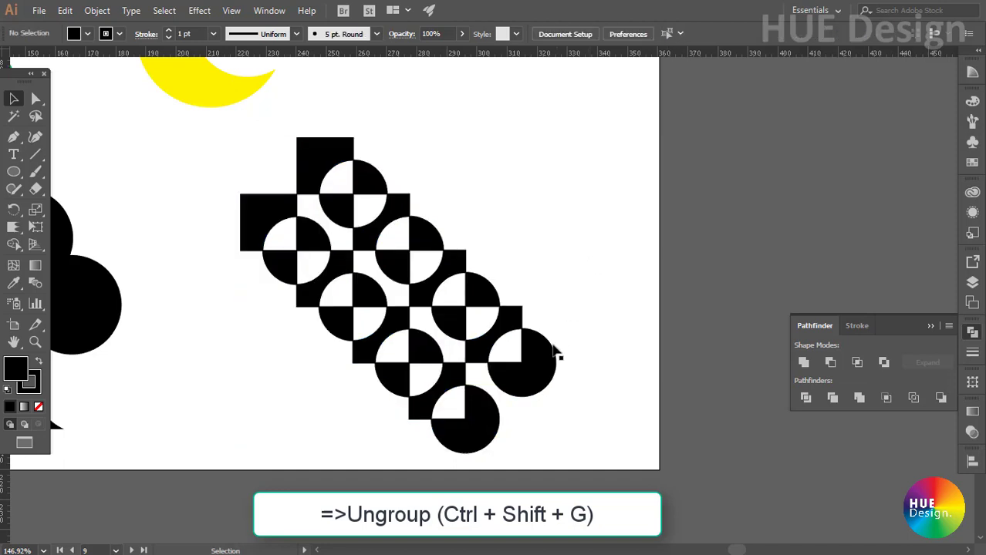
left_click_drag(543, 355, 519, 342)
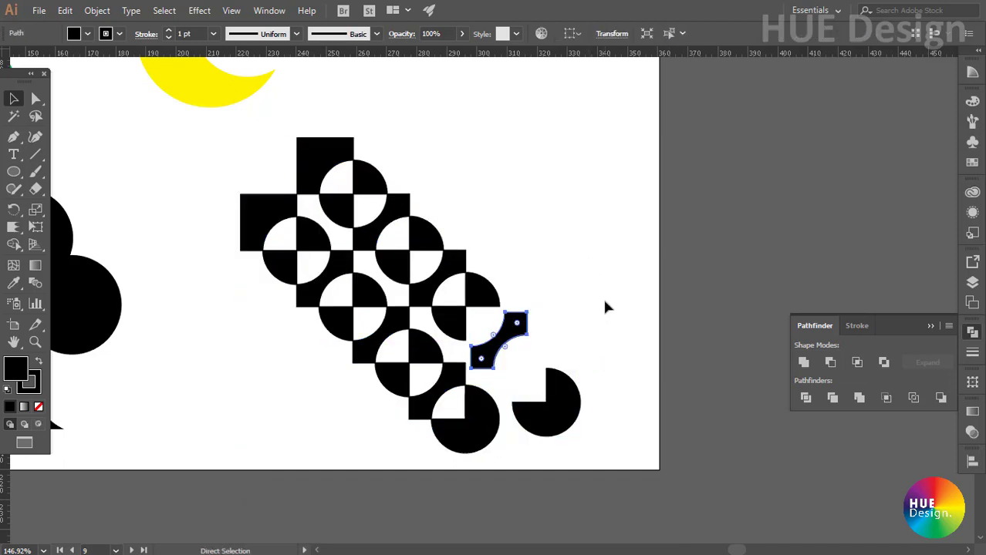
left_click_drag(559, 409, 534, 369)
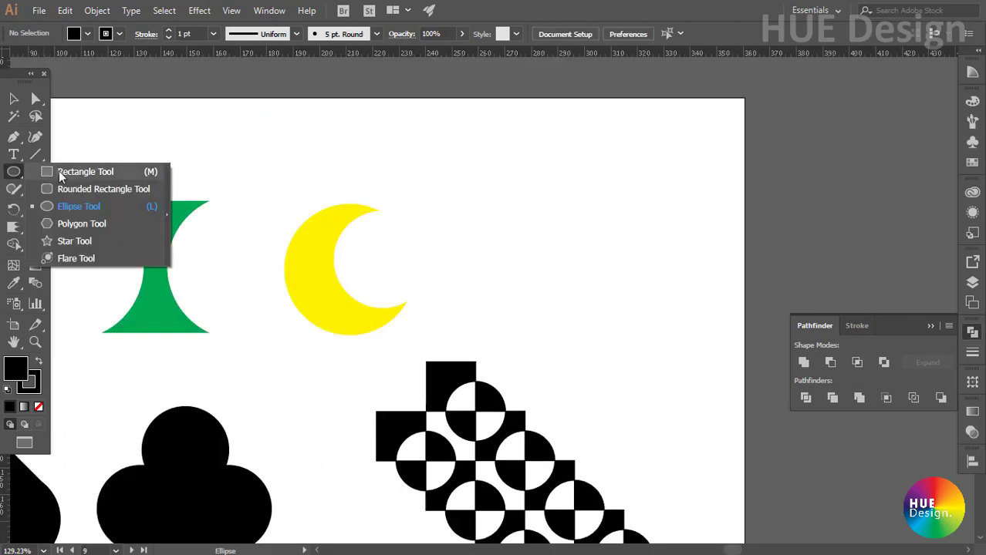
- Draw a large square right of the moon with four circles rotated 90° around its centre
left_click(62, 170)
left_click_drag(500, 132, 703, 342)
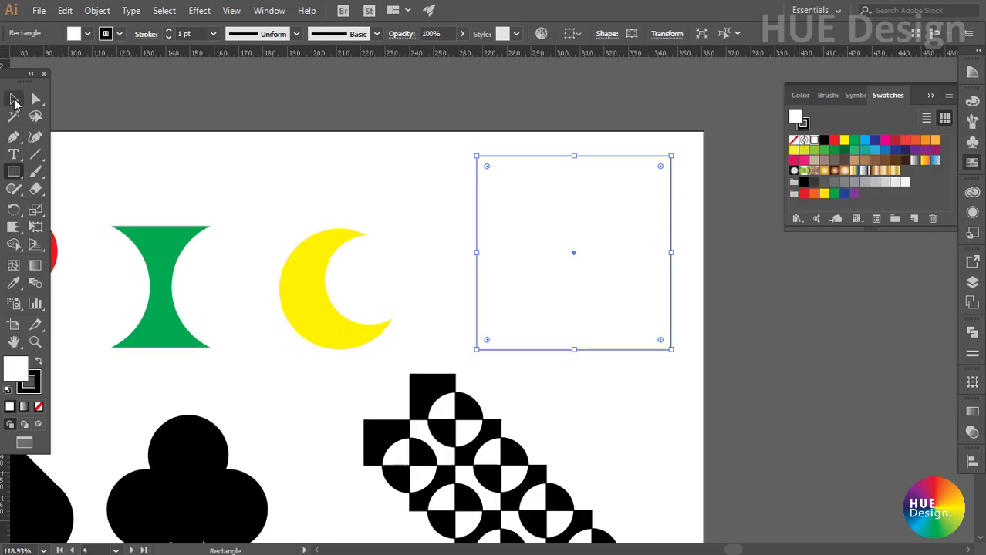
left_click(14, 98)
left_click(106, 123)
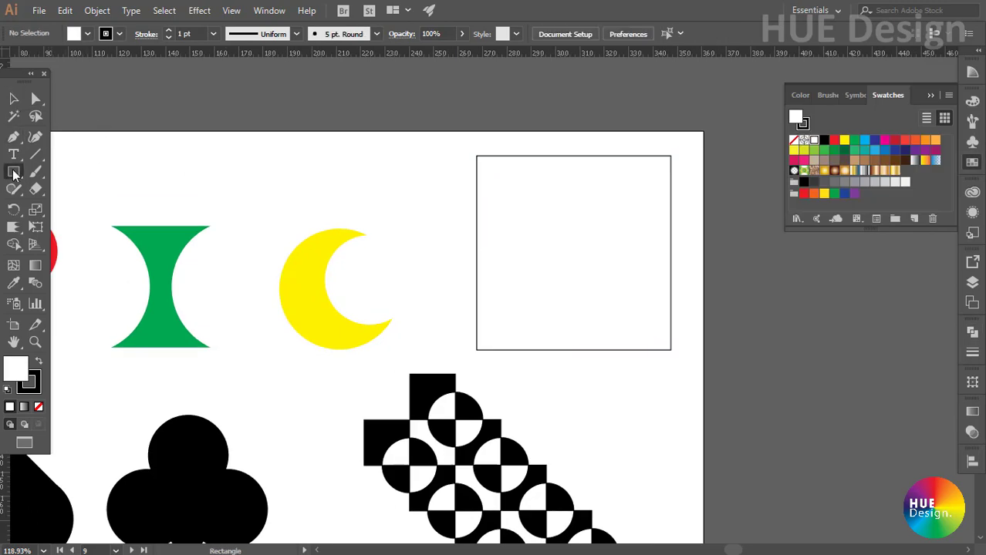
left_click_drag(14, 172, 62, 207)
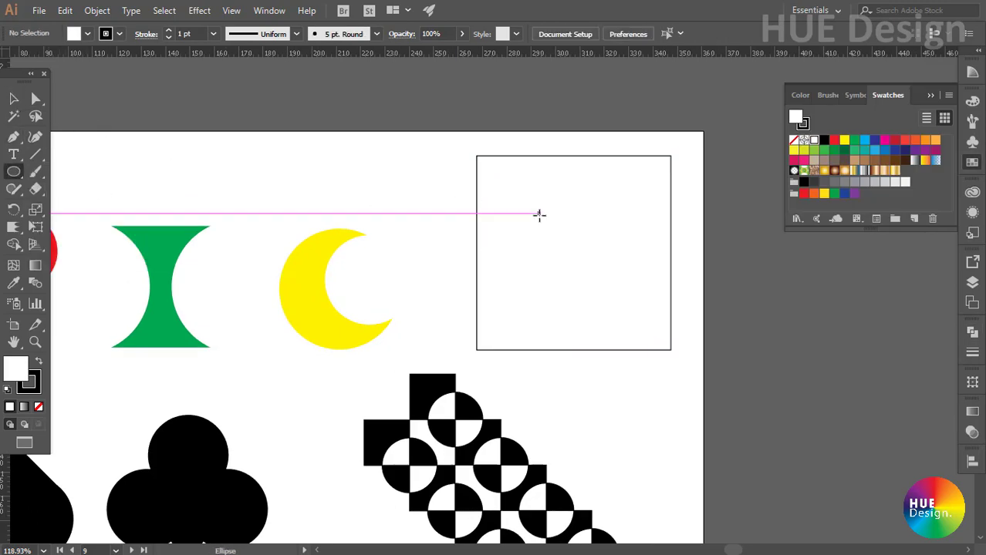
left_click_drag(524, 205, 555, 181)
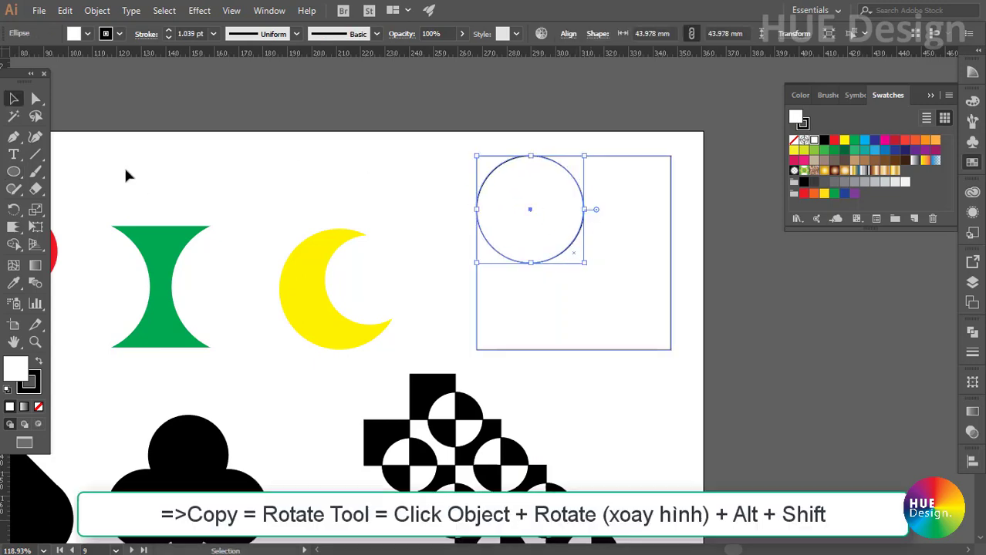
key("r")
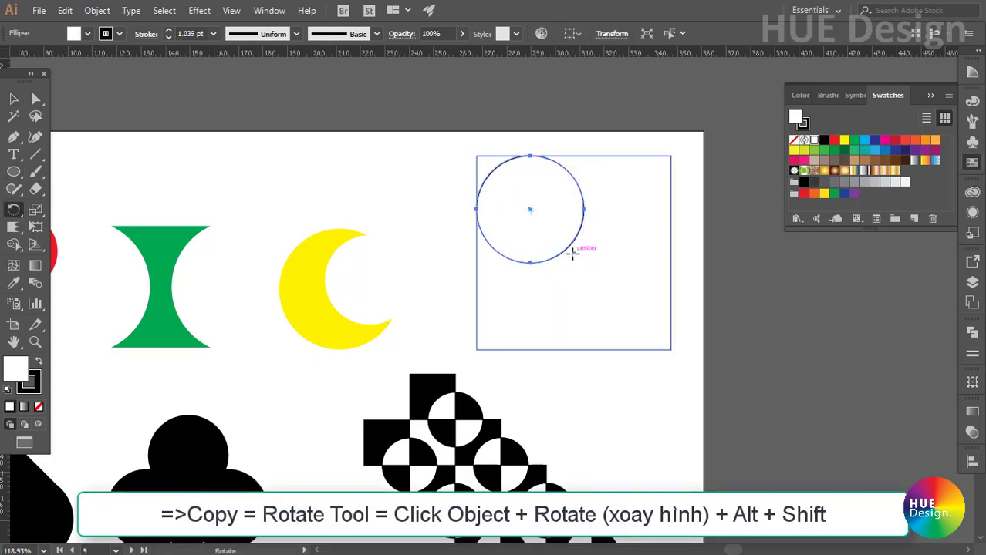
left_click(574, 250)
left_click_drag(530, 213, 630, 223)
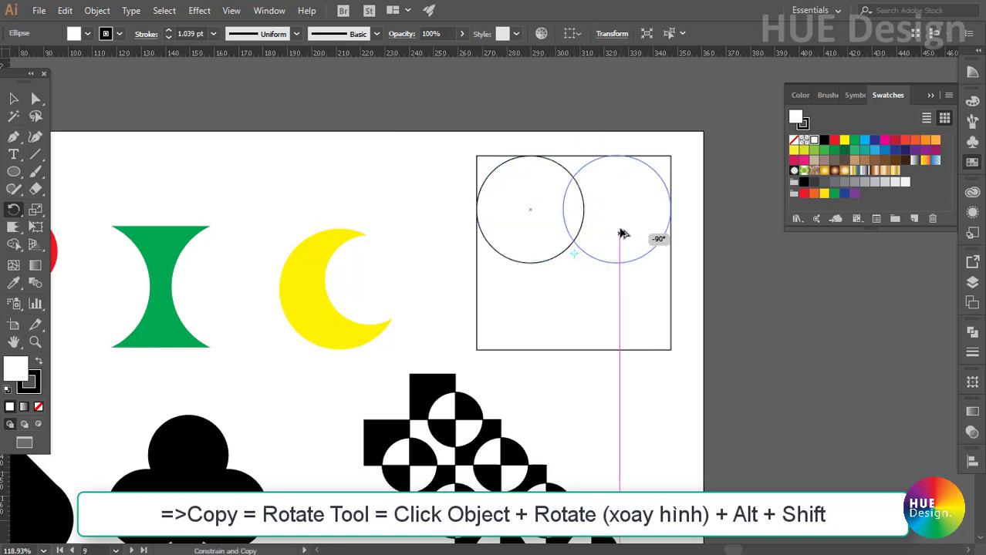
key("ctrl+d")
key("ctrl+d")
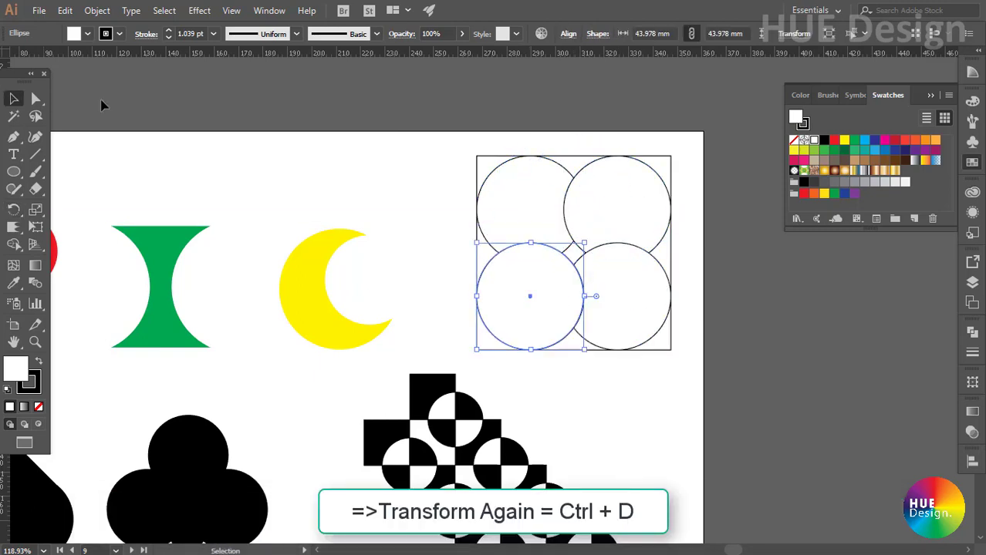
- Draw a smaller square at the centre and rotate it 45° into a diamond
left_click(17, 172)
left_click(81, 172)
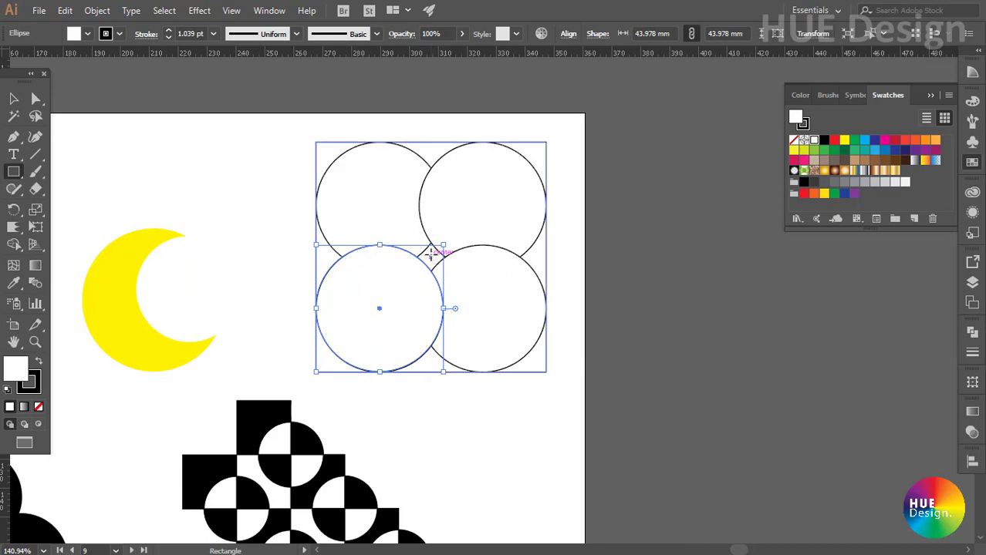
left_click_drag(430, 254, 494, 191)
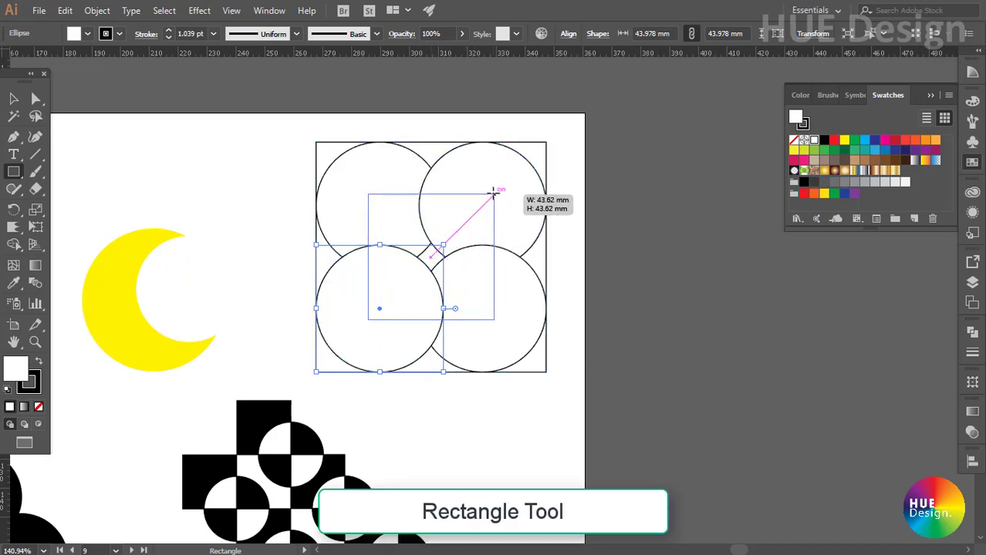
left_click(13, 98)
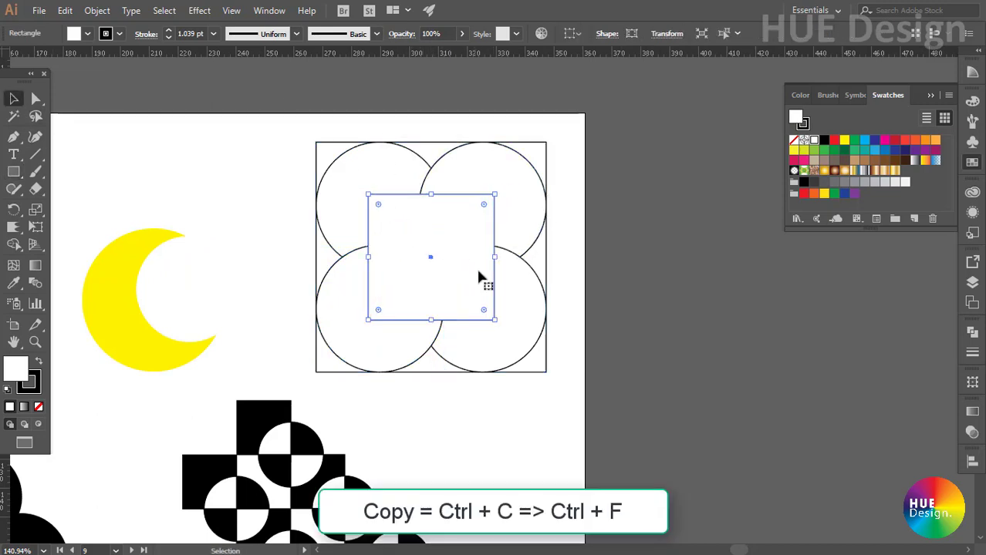
left_click_drag(501, 323, 506, 279)
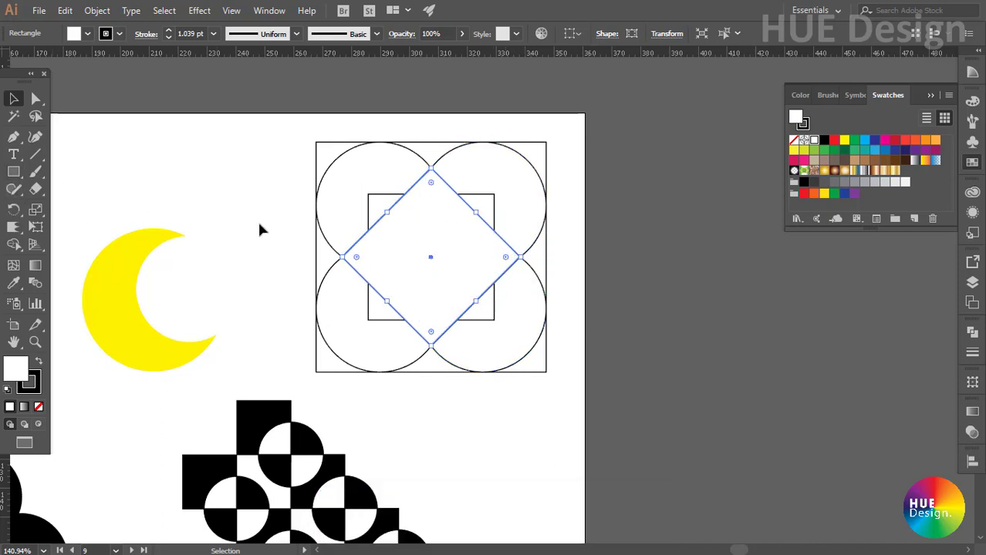
- Draw a circle centred on the tile and paste a copy in front
key("l")
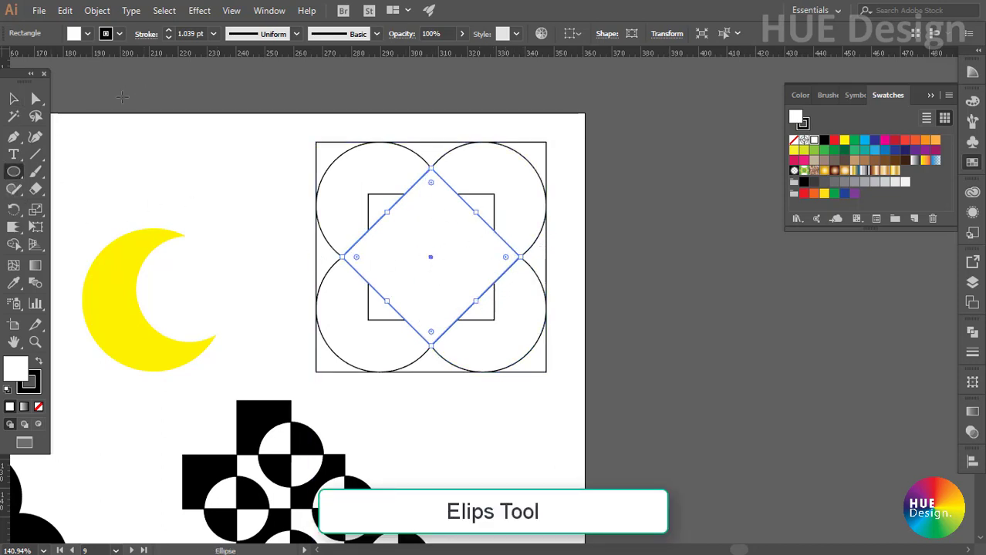
left_click(200, 99, "ctrl")
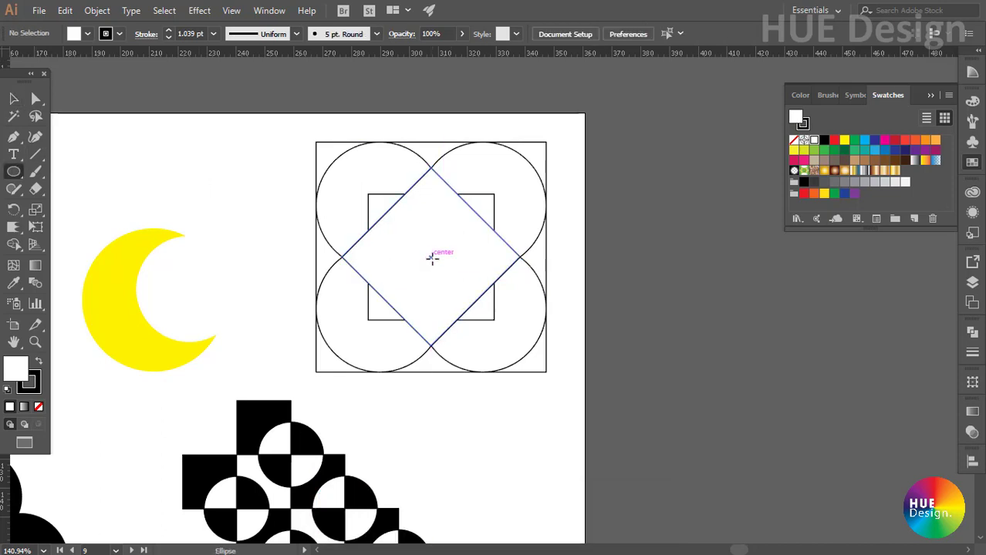
left_click_drag(431, 256, 460, 229)
key("ctrl+c")
key("ctrl+f")
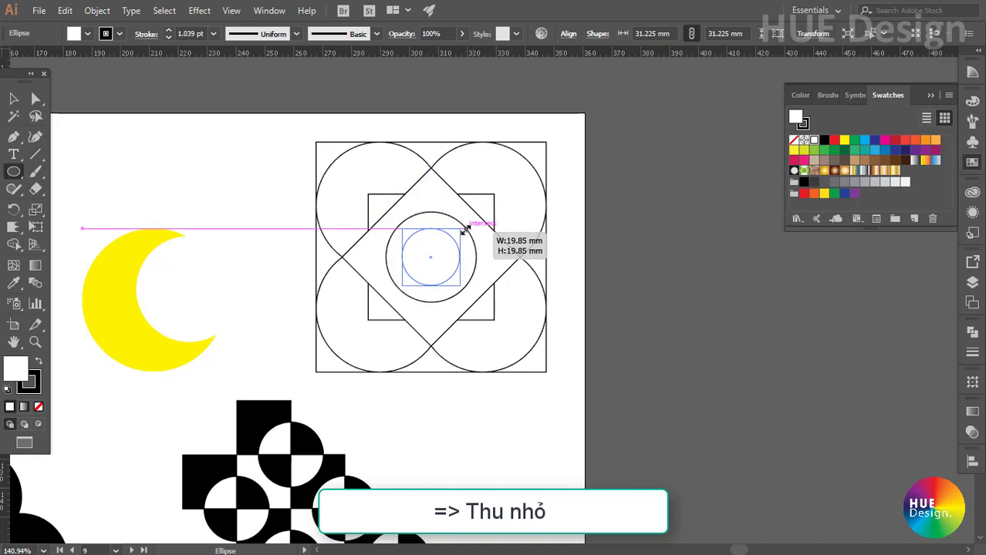
left_click(13, 99)
- Divide all the tile shapes with Pathfinder and select the four outer corner pieces
left_click_drag(291, 98, 557, 373)
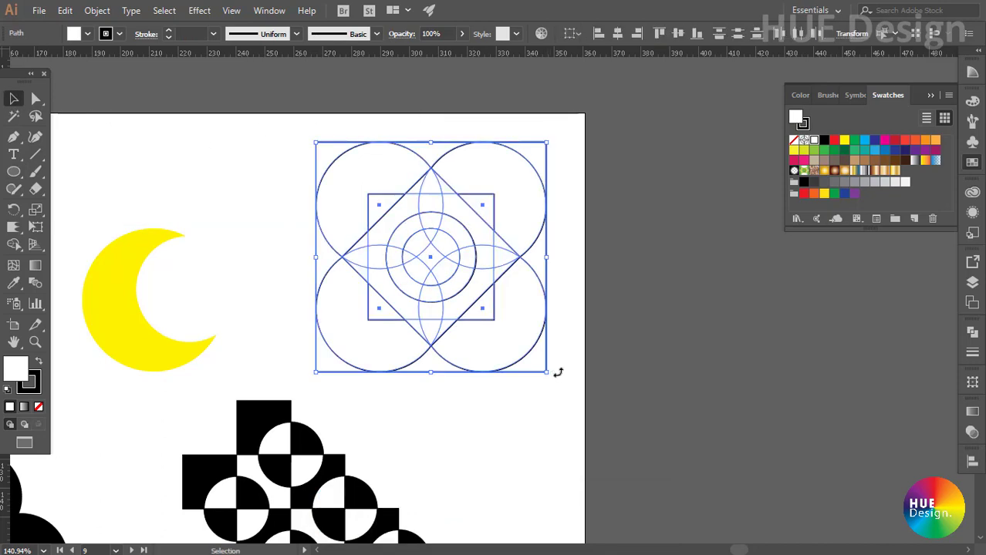
left_click(971, 333)
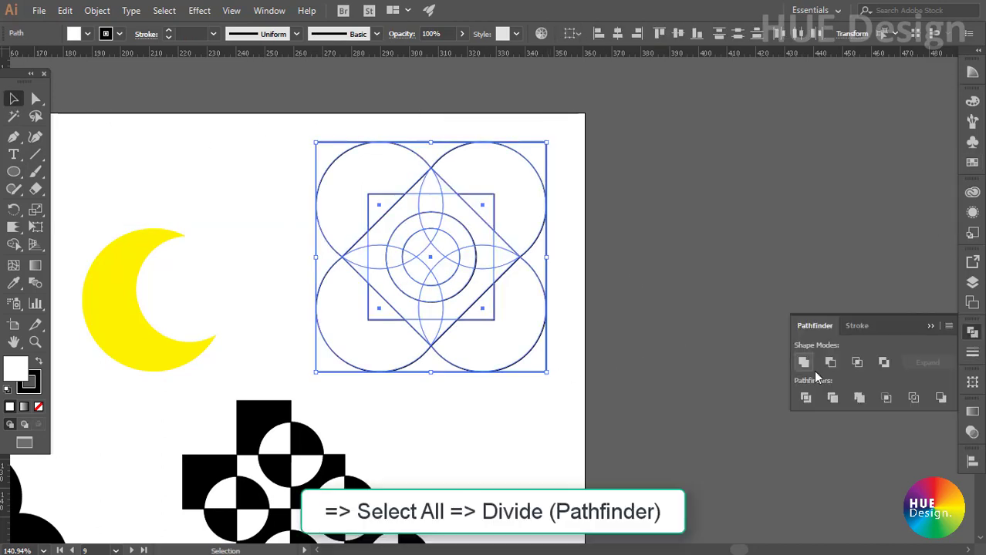
left_click(807, 398)
left_click(646, 317)
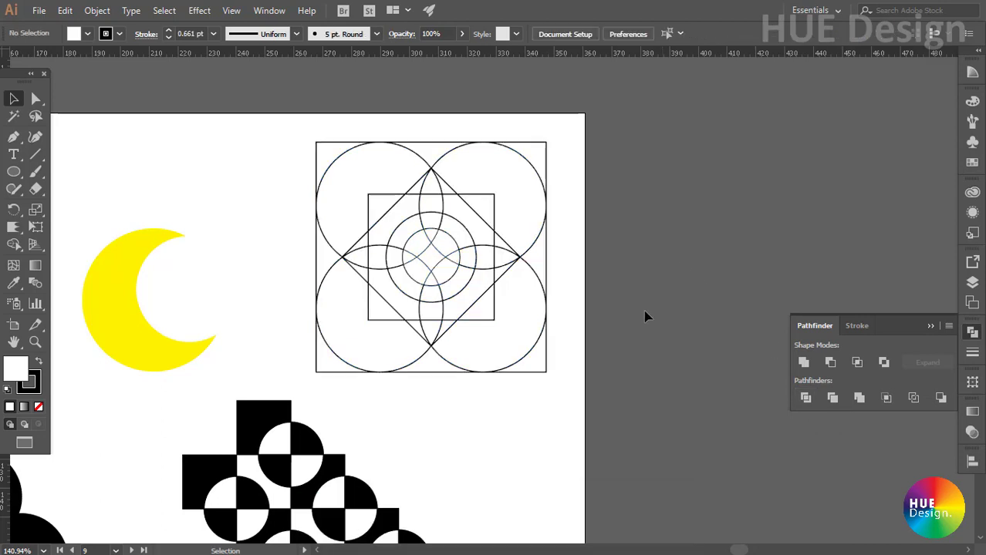
left_click(330, 163)
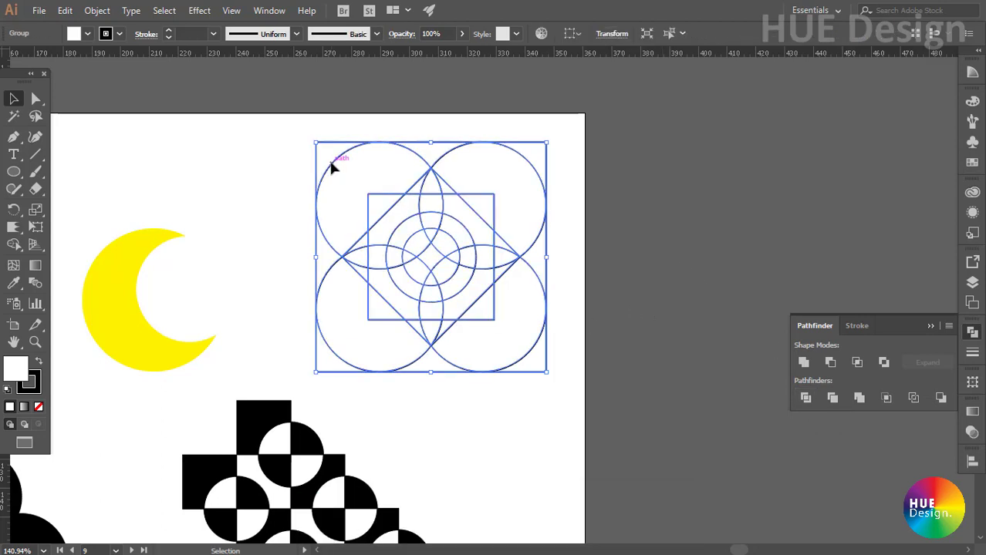
left_click(260, 158)
left_click(318, 146)
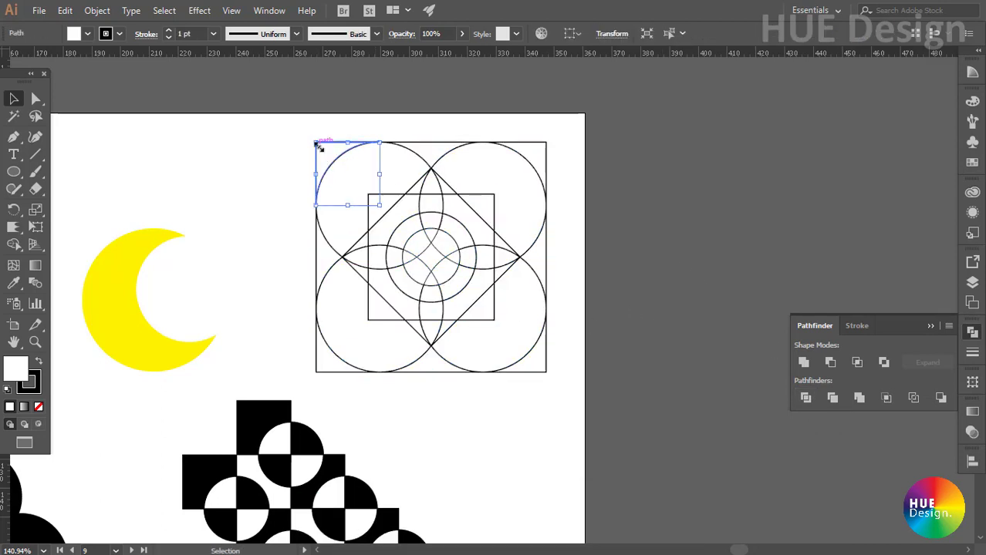
left_click(454, 145, "shift")
left_click(545, 193, "shift")
left_click(546, 293, "shift")
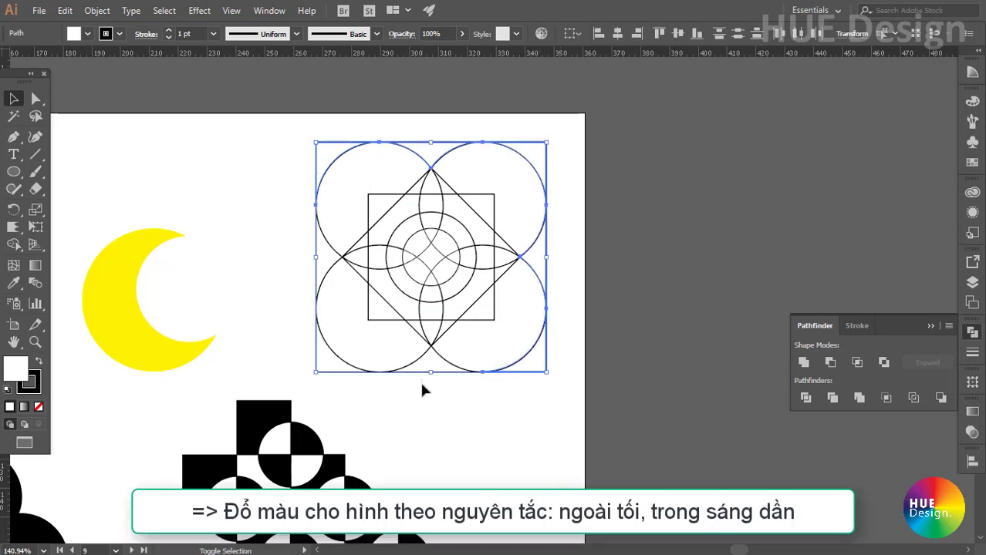
- Fill the outer corner pieces black and the four outer circles dark grey
left_click(972, 163)
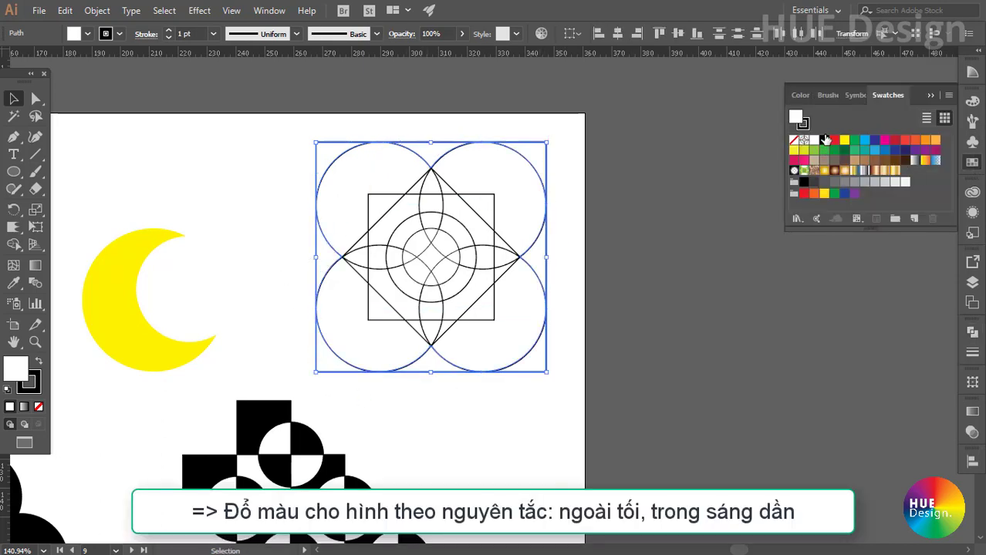
left_click(823, 139)
scroll(486, 201, "up", 1)
left_click(824, 183)
- Fill the top, left, bottom and right triangle pieces mid grey
left_click(694, 185)
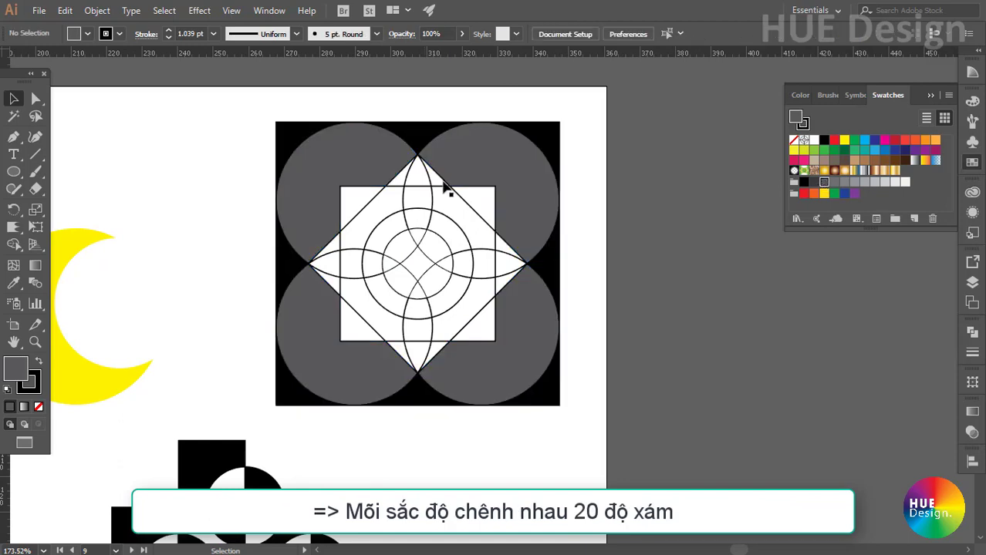
left_click(401, 176)
left_click(328, 259, "shift")
left_click(399, 351, "shift")
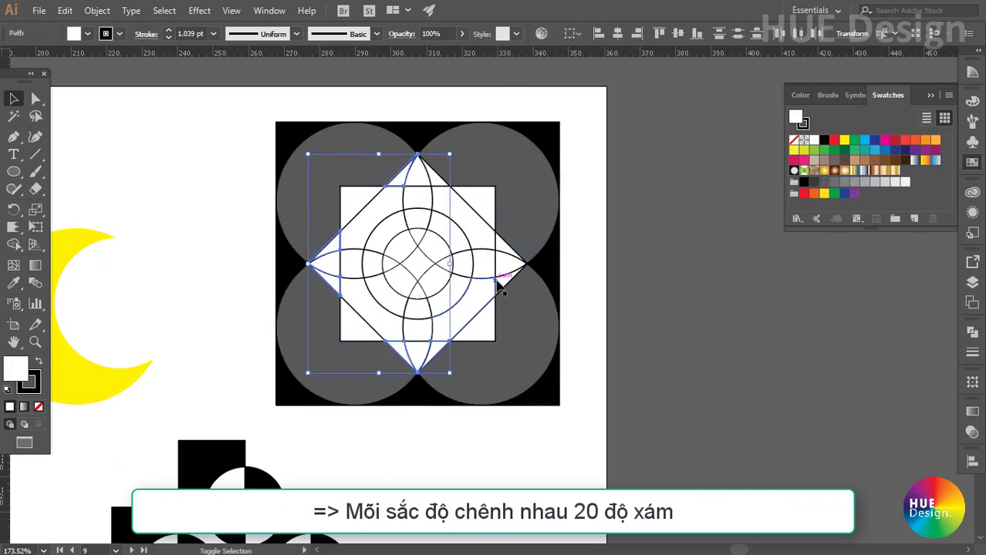
left_click(508, 257, "shift")
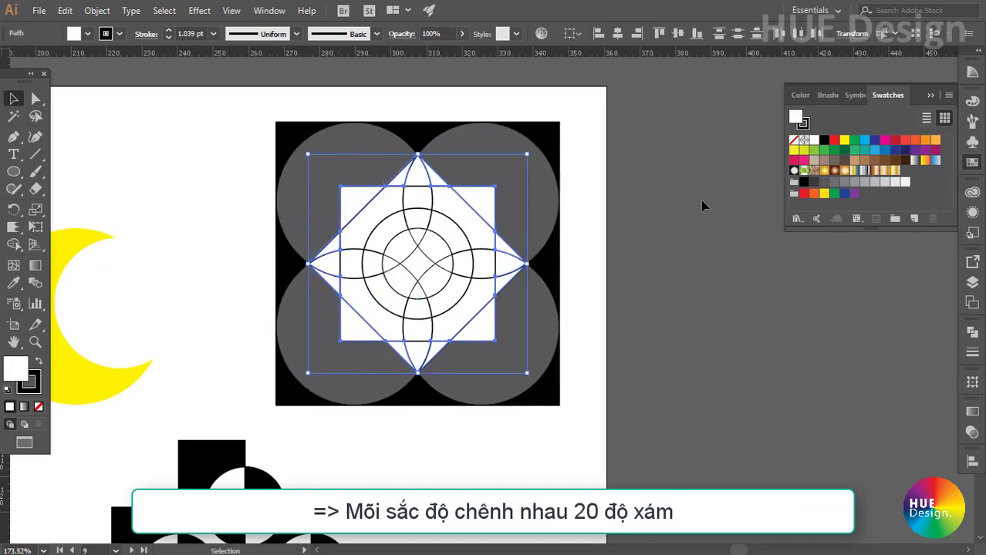
left_click(845, 184)
- Fill the star pieces a lighter grey
left_click(370, 223)
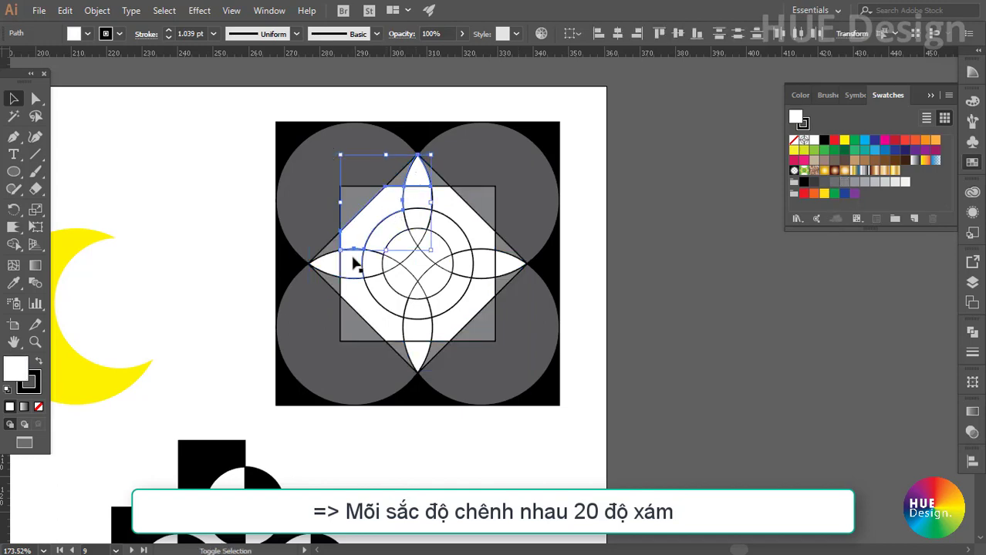
left_click(454, 326, "shift")
left_click(478, 228, "shift")
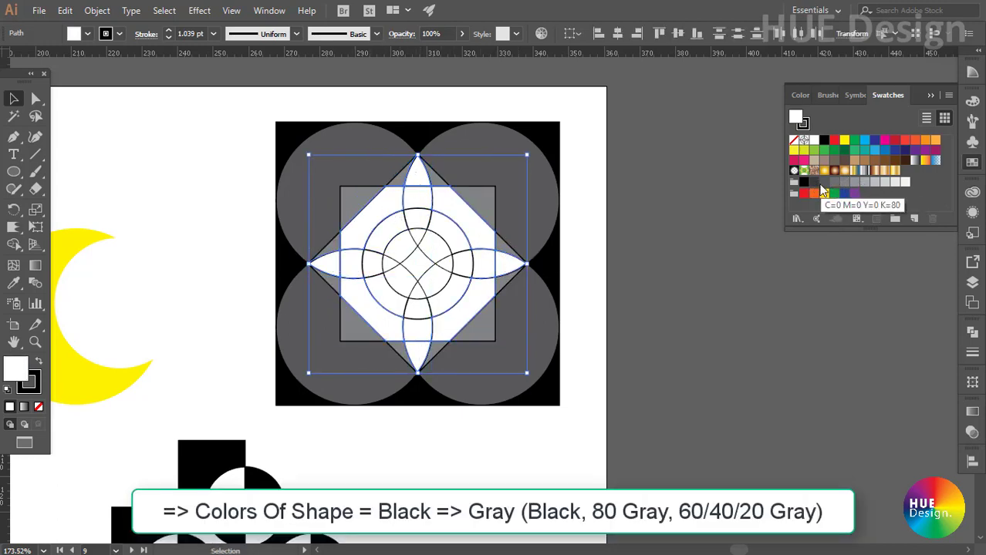
left_click(864, 183)
- Fill the four petals light grey
left_click(423, 198)
left_click(358, 266, "shift")
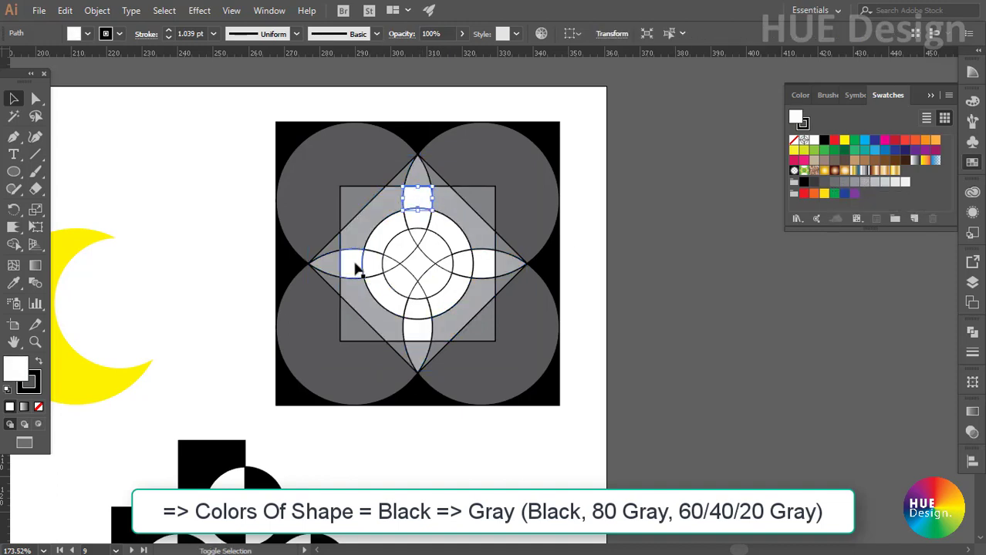
left_click(418, 323, "shift")
left_click(481, 270, "shift")
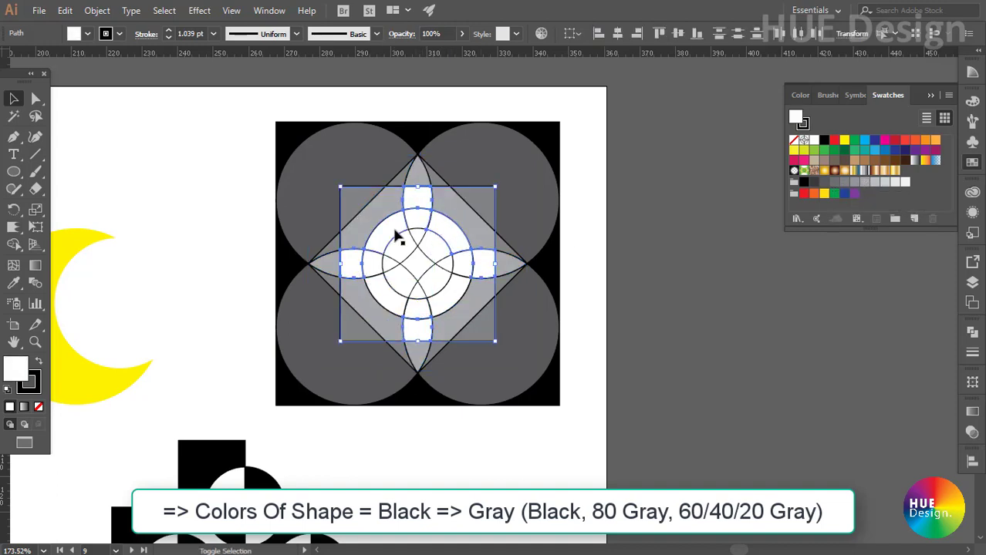
left_click(864, 185)
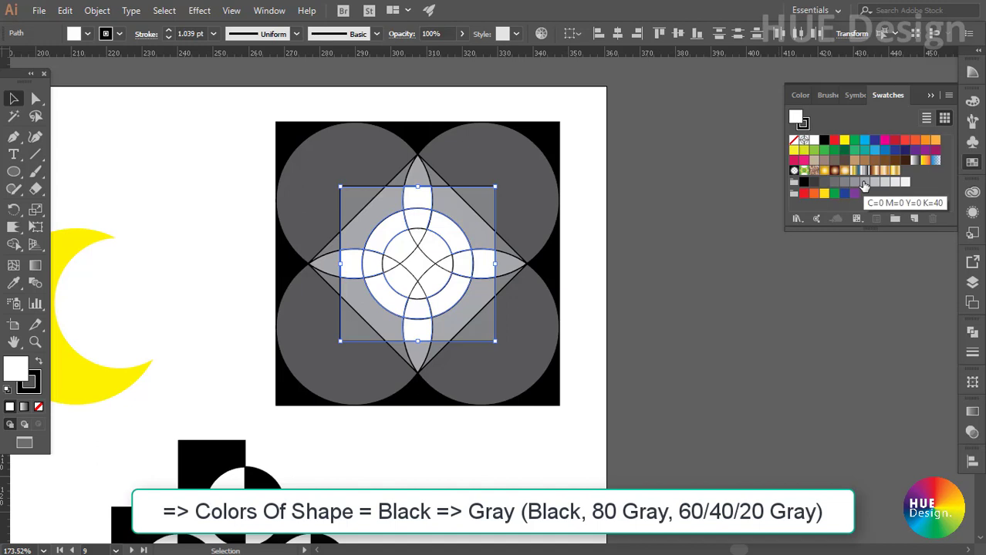
- Fill the inner pieces inside the circle with the palest grey
left_click(417, 220)
left_click(372, 265, "shift")
left_click(415, 311, "shift")
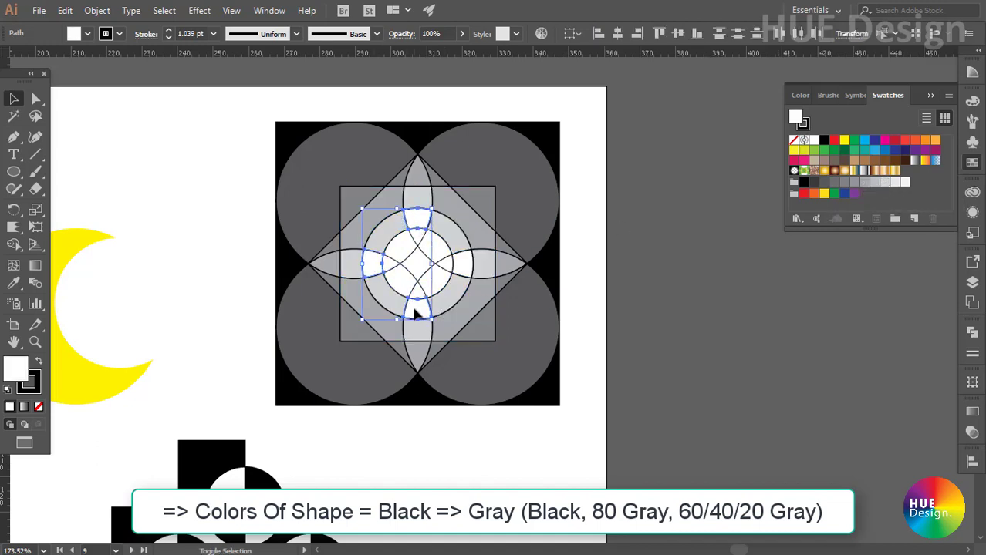
left_click(891, 185)
left_click(698, 298)
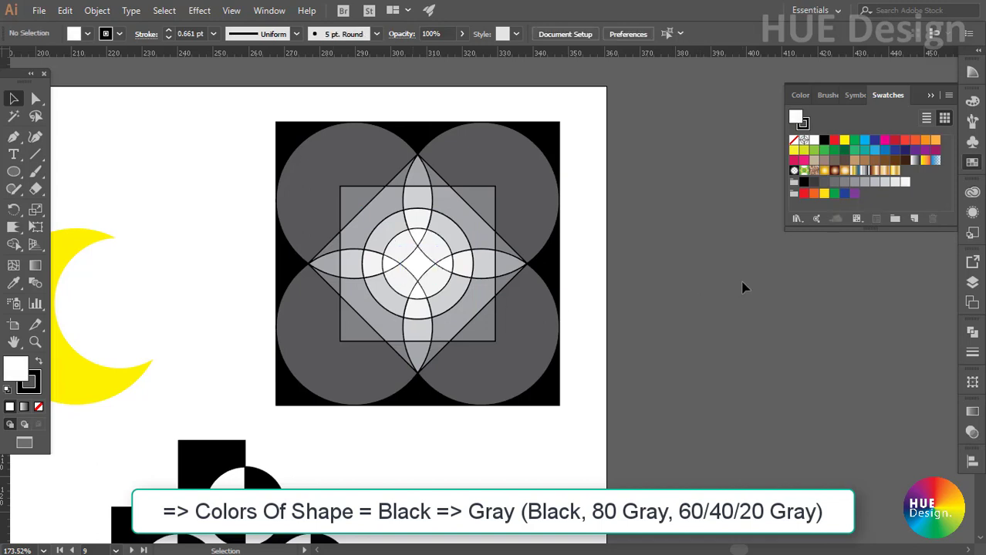
scroll(729, 363, "down", 1)
- Fill the small centre piece black and add small black circles at the intersections
left_click(507, 269)
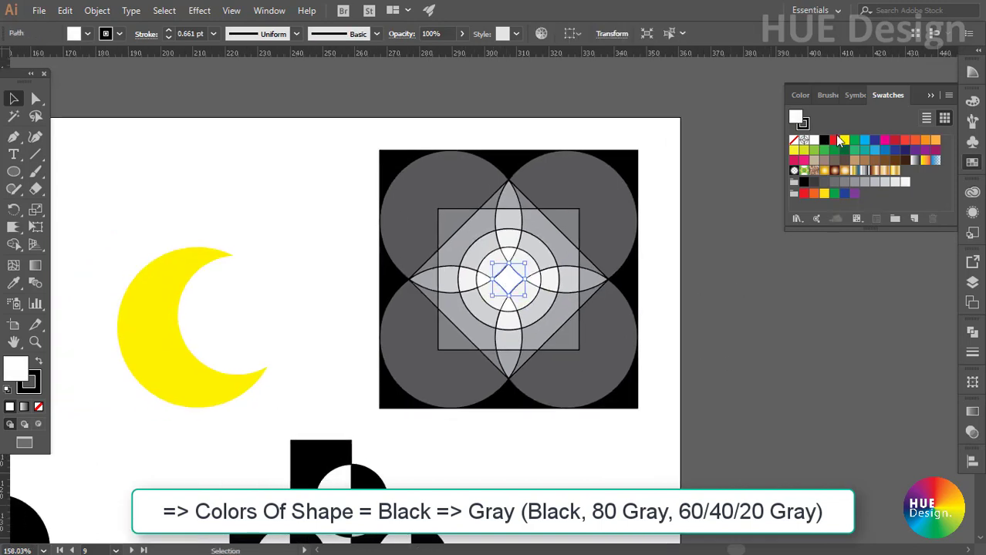
left_click(824, 140)
key("ctrl+shift+a")
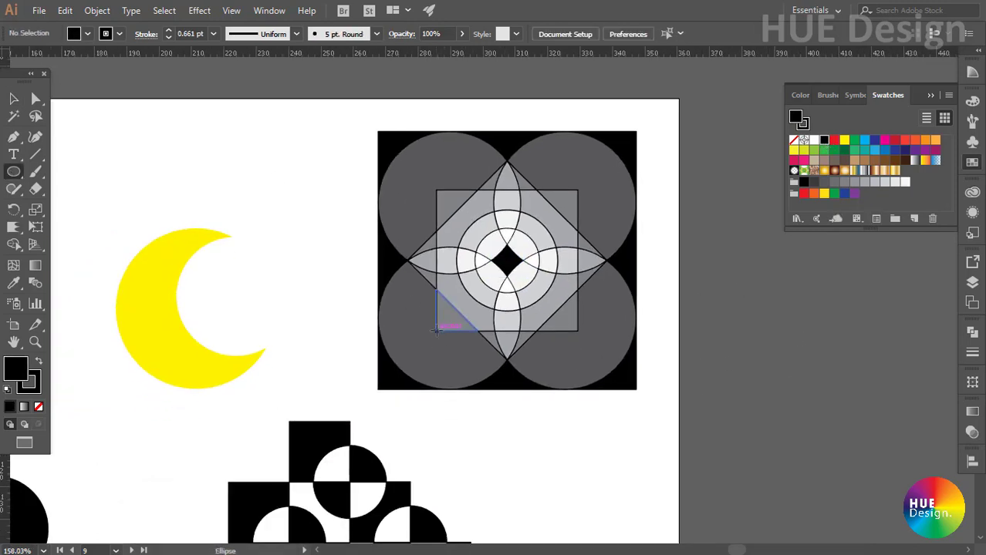
mouse_move(436, 330)
left_mouse_down()
mouse_move(460, 354)
mouse_move(577, 330)
mouse_move(598, 183)
left_mouse_up()
key("v")
left_click(436, 330, "shift")
left_click(599, 327, "shift")
left_click(436, 343, "shift")
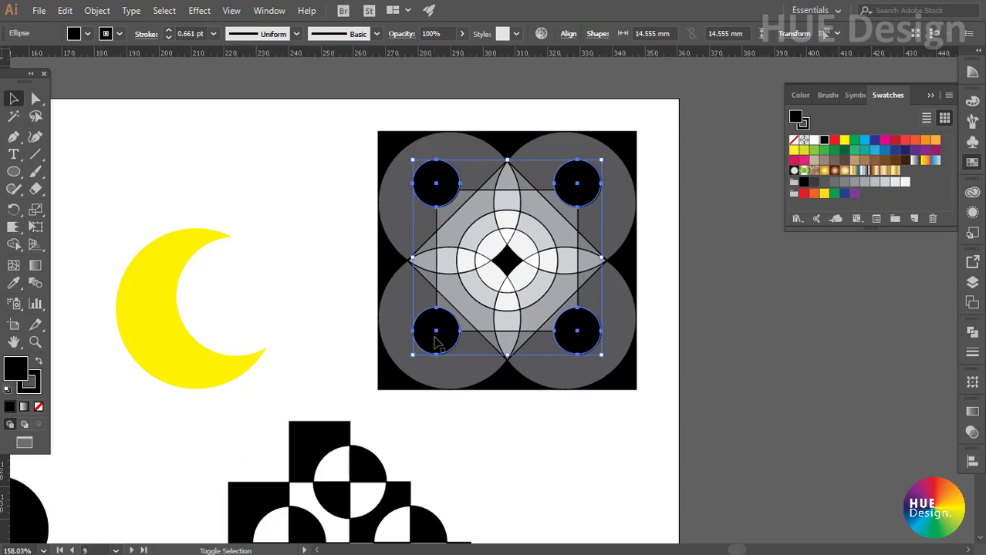
- Divide the whole tile into pieces with Pathfinder Divide and enter the divided group
left_click(629, 314, "shift")
left_click(971, 333)
left_click(806, 398)
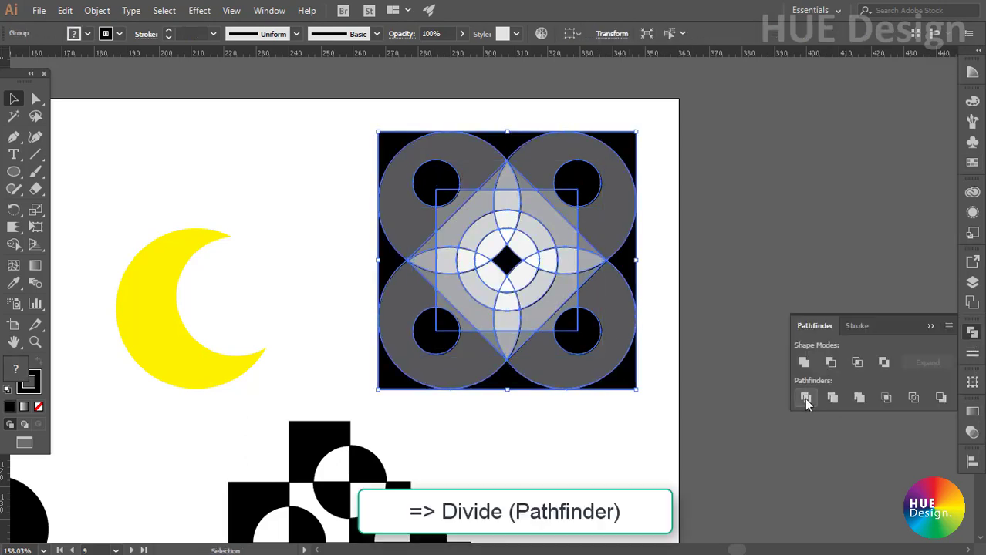
key("ctrl+shift+a")
double_click(577, 176)
- Fill the quarter pieces inside the corner circles light grey
left_click(444, 185, "shift")
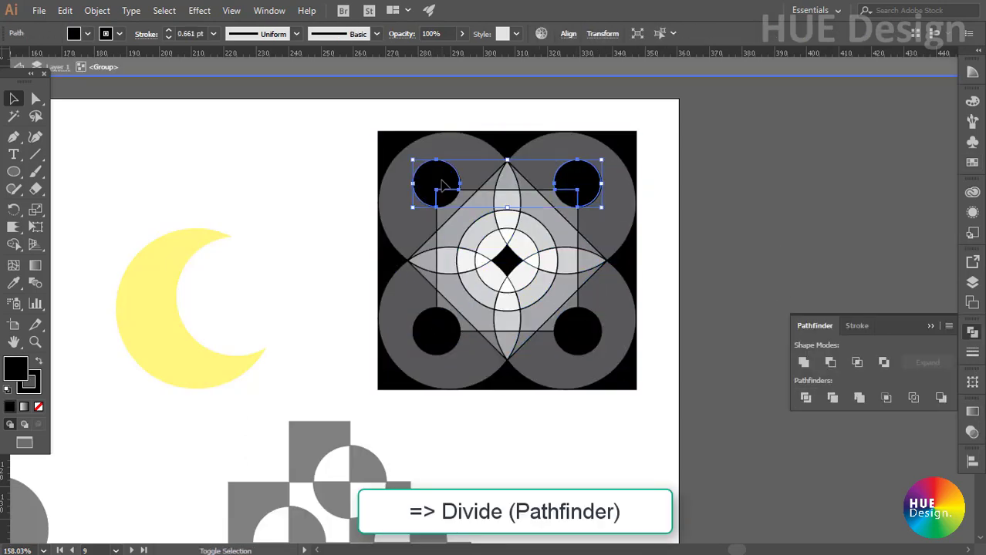
left_click(575, 324)
left_click(448, 328, "shift")
left_click(444, 199, "shift")
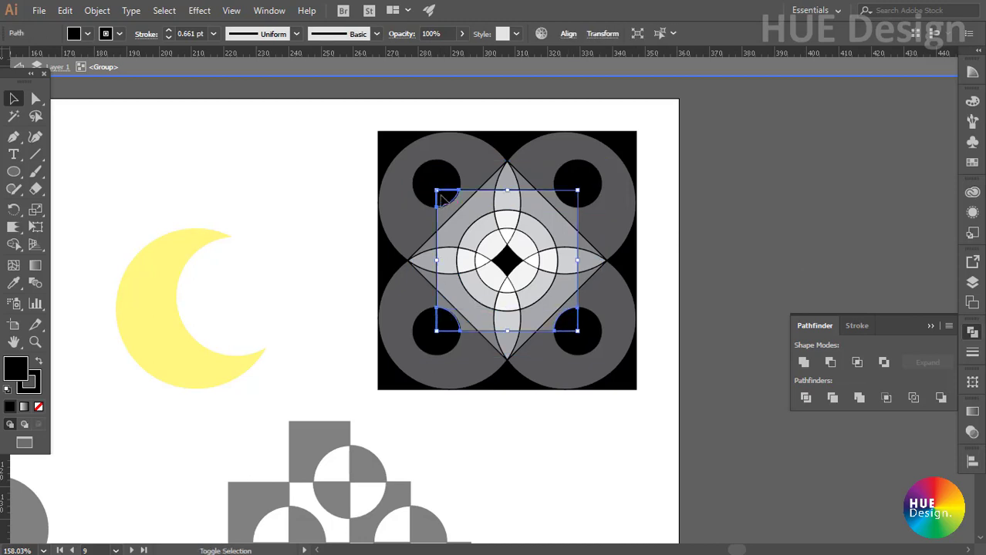
left_click(971, 162)
left_click(874, 183)
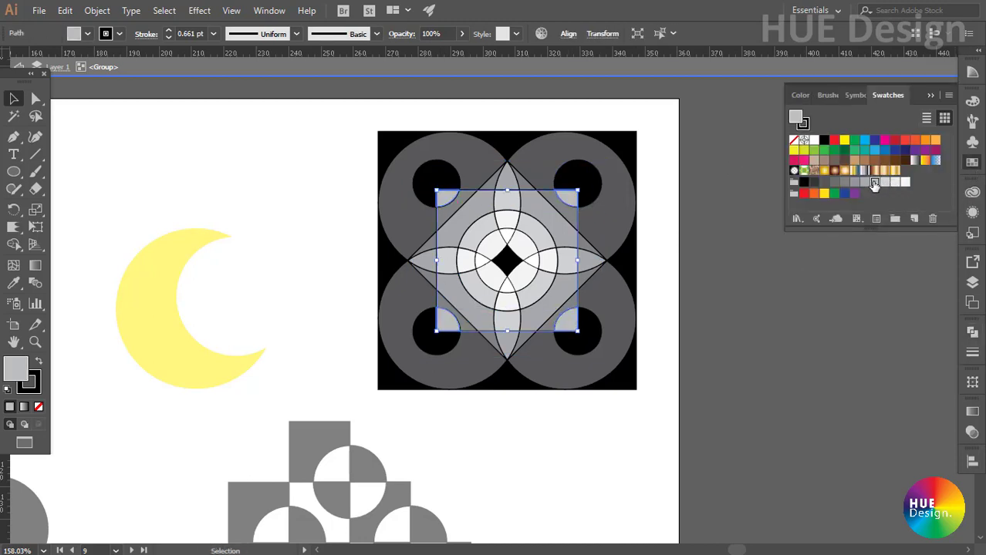
left_click(721, 220)
- Fill the four small black circles very light grey
left_click(587, 343)
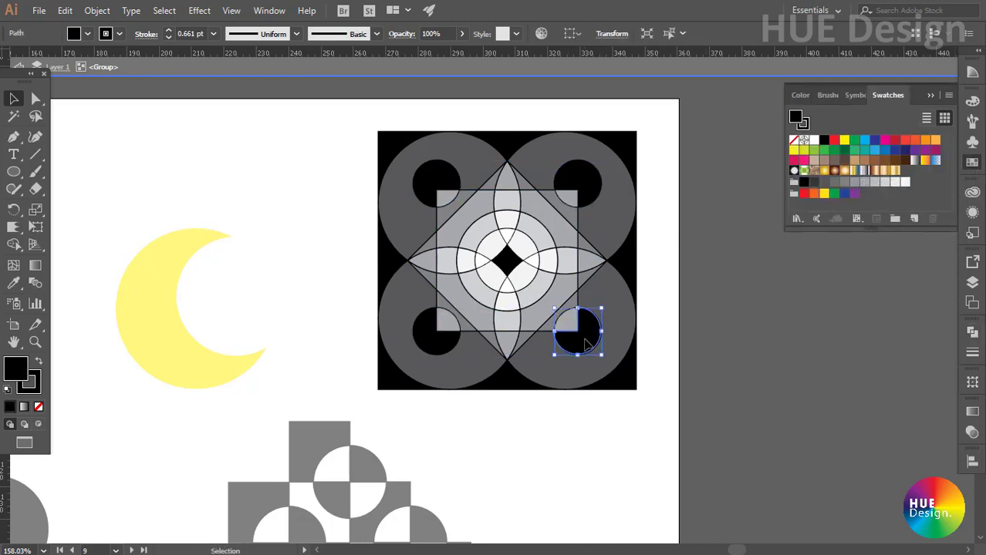
left_click(428, 352, "shift")
left_click(436, 182, "shift")
left_click(578, 180, "shift")
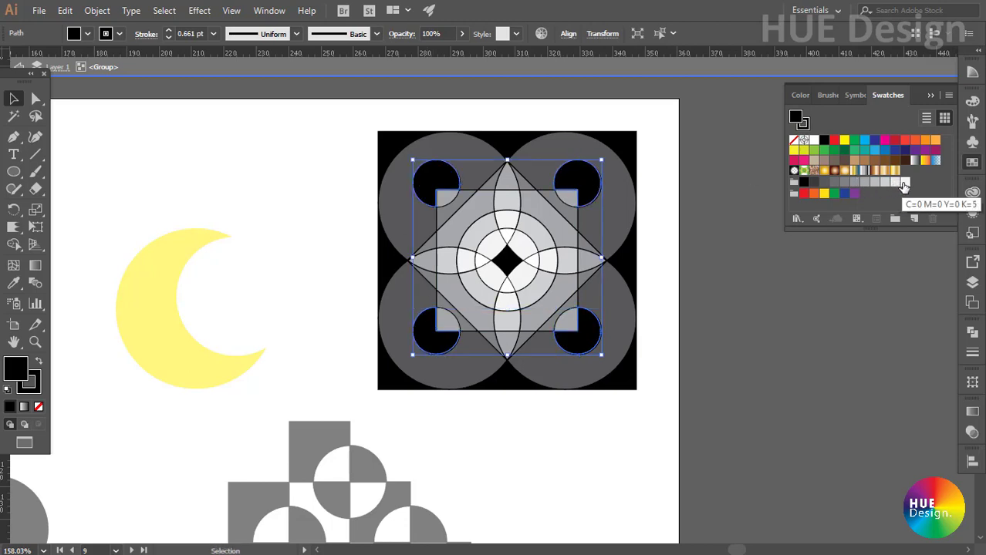
left_click(895, 182)
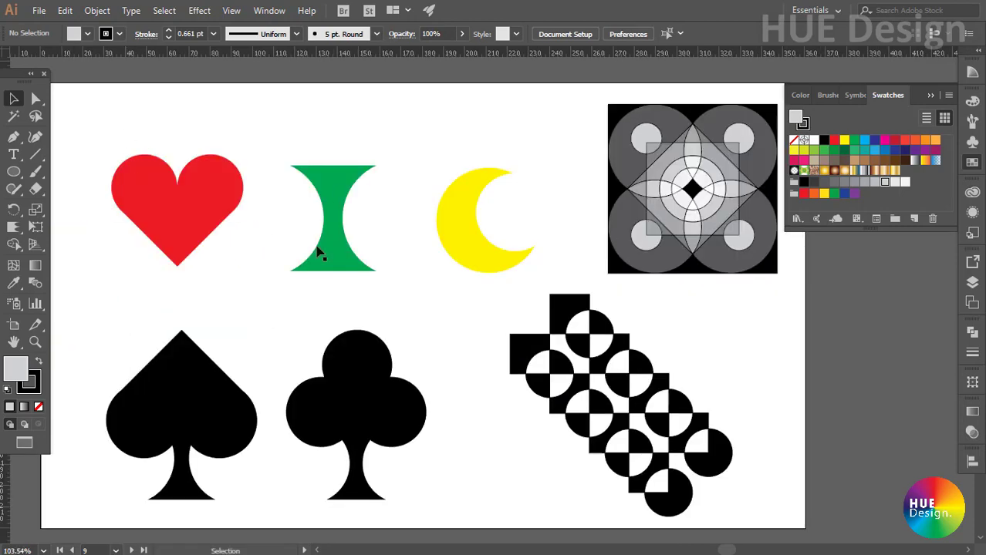
- Scale all the icons down
key("ctrl+a")
mouse_move(781, 517)
left_mouse_down()
mouse_move(470, 326)
mouse_move(401, 306)
mouse_move(453, 311)
left_mouse_up()
key("ctrl+shift+a")
- Draw a circle right of the tile, overlapping another, and fill it yellow
left_click(971, 332)
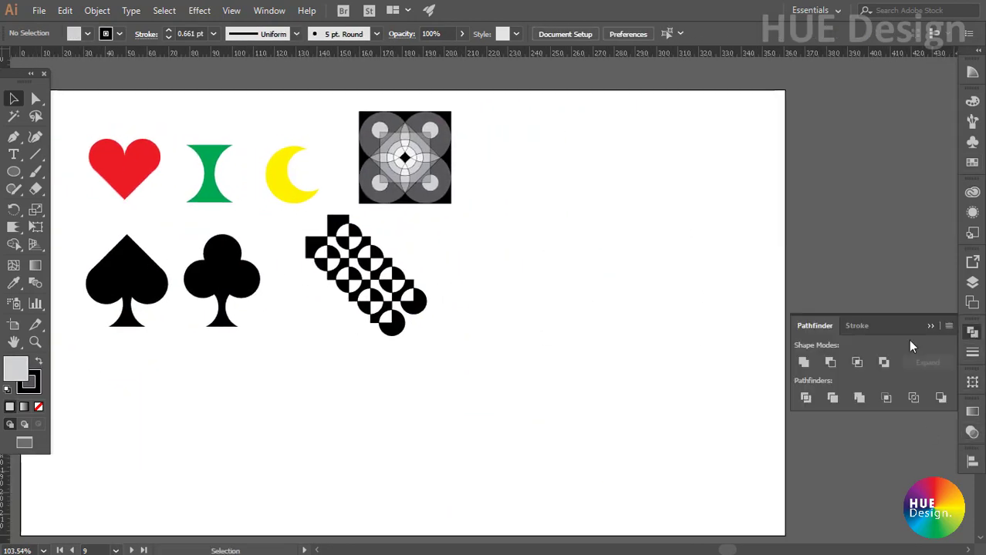
key("l")
mouse_move(536, 168)
left_mouse_down()
mouse_move(630, 256)
mouse_move(648, 247)
left_mouse_up()
key("v")
left_click(972, 141)
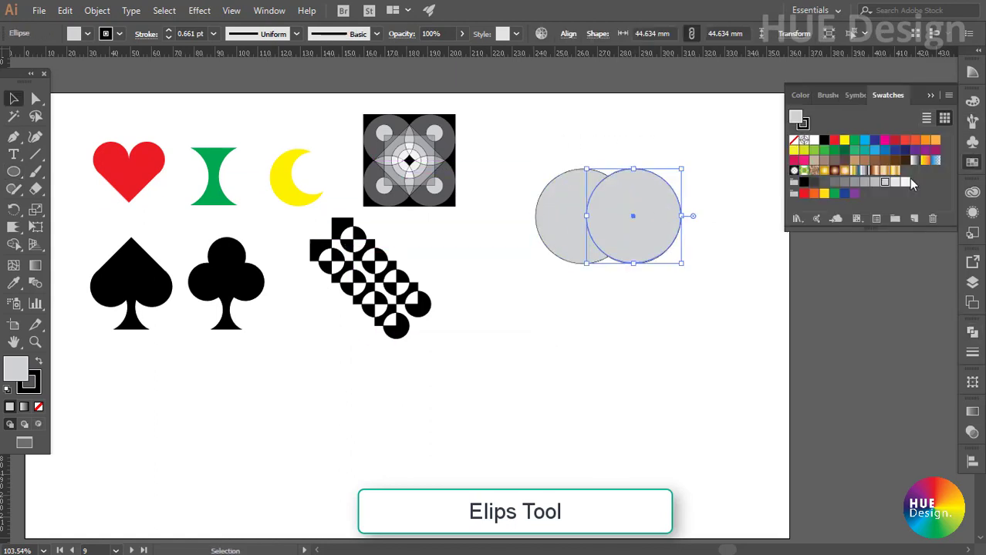
left_click(846, 142)
- Intersect the two circles into a yellow lens and zoom in on it
left_click(559, 215, "shift")
left_click(971, 331)
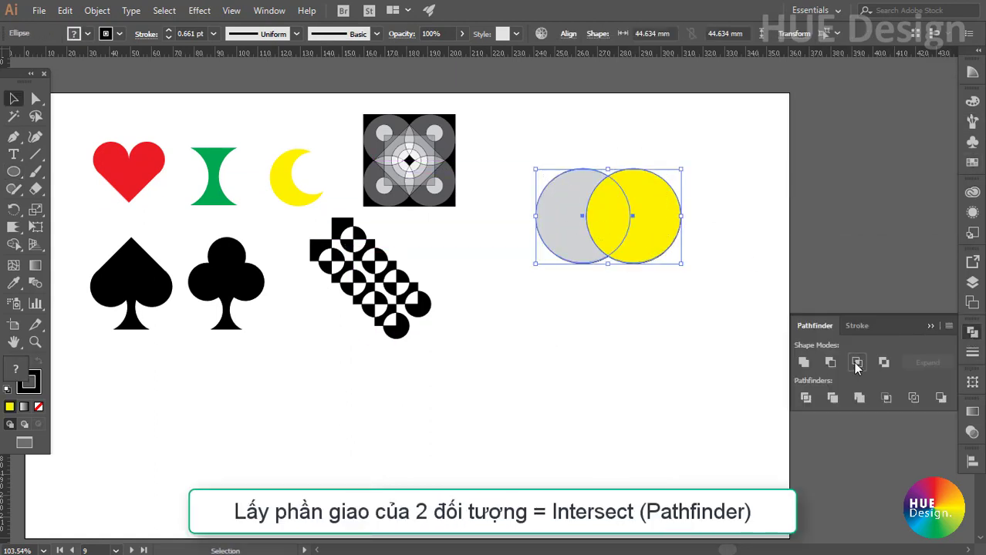
left_click(856, 362)
left_click(700, 246)
key("z")
left_click(605, 187)
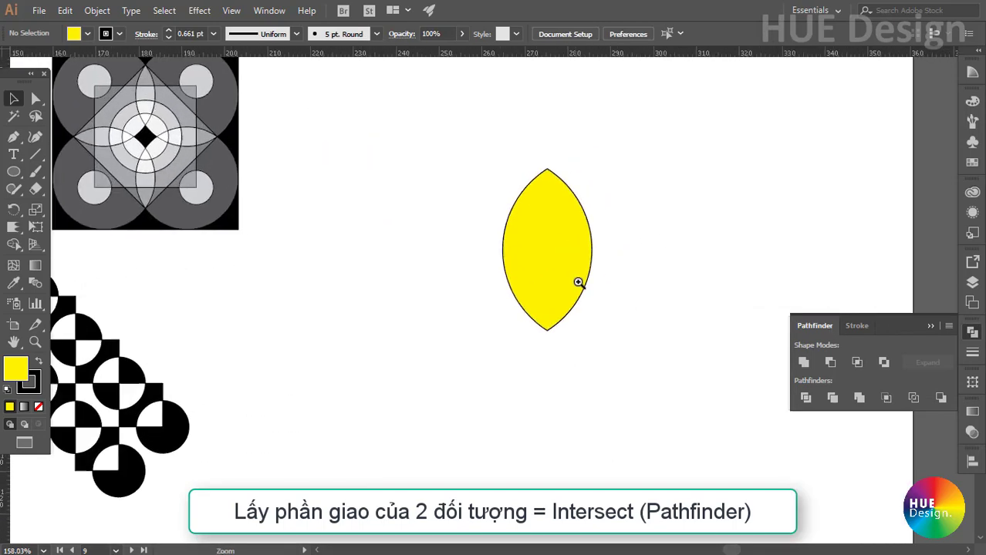
left_click(578, 283)
key("backslash")
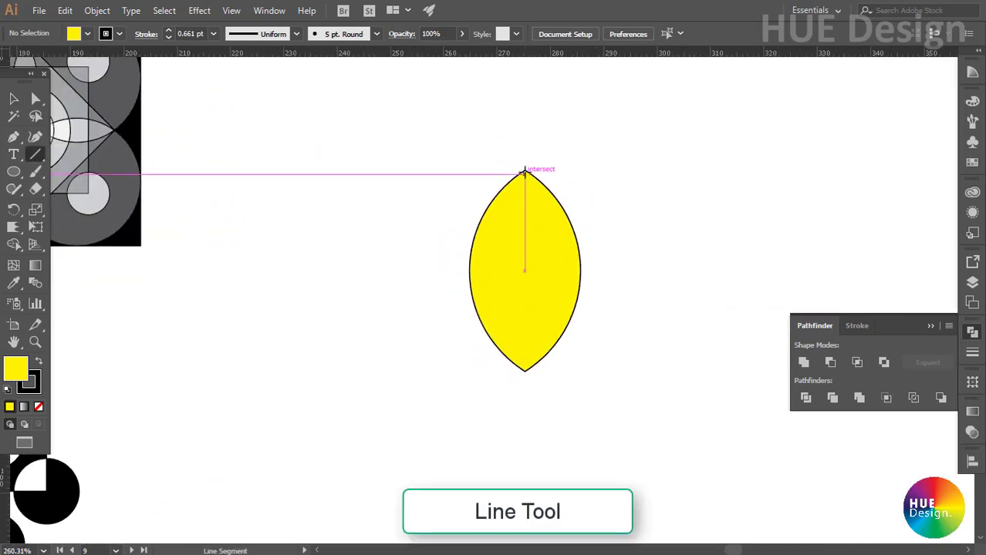
- Draw a central vein and five diagonal veins on the lens's left half
left_click_drag(525, 168, 524, 371)
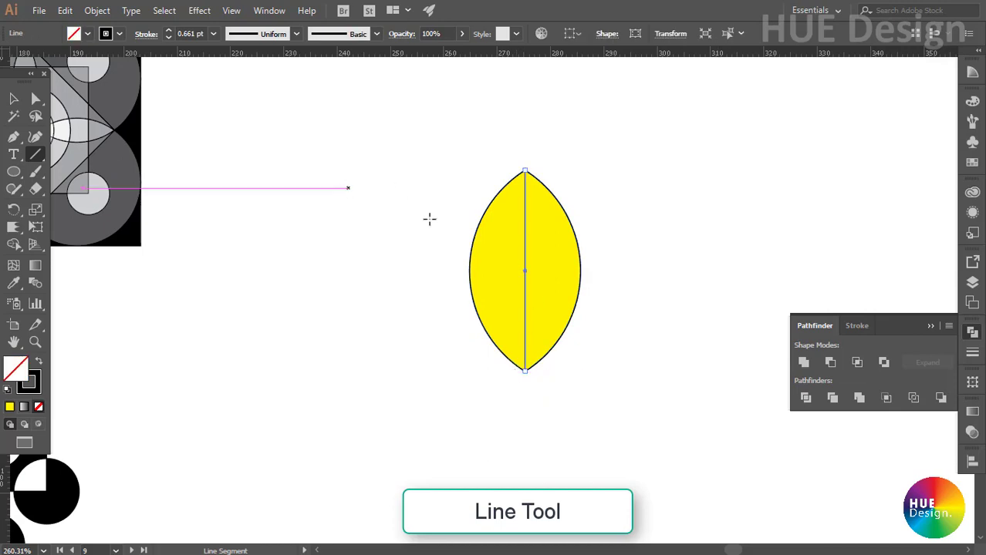
left_click_drag(480, 322, 523, 343)
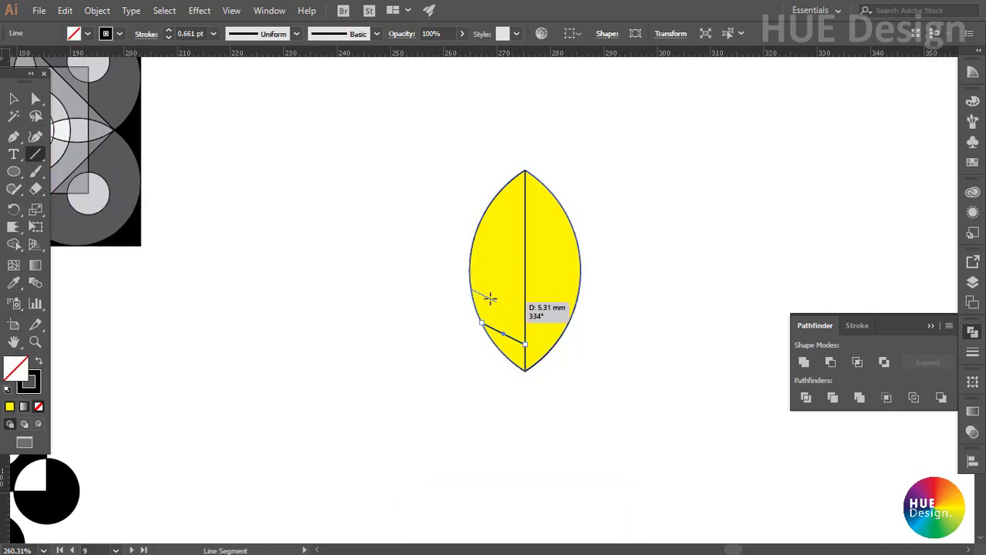
left_click_drag(491, 298, 524, 317)
left_click_drag(472, 250, 524, 285)
left_click_drag(481, 222, 524, 255)
left_click_drag(497, 192, 524, 231)
- Mirror a copy of the left veins onto the right half across the central vein
key("ctrl")
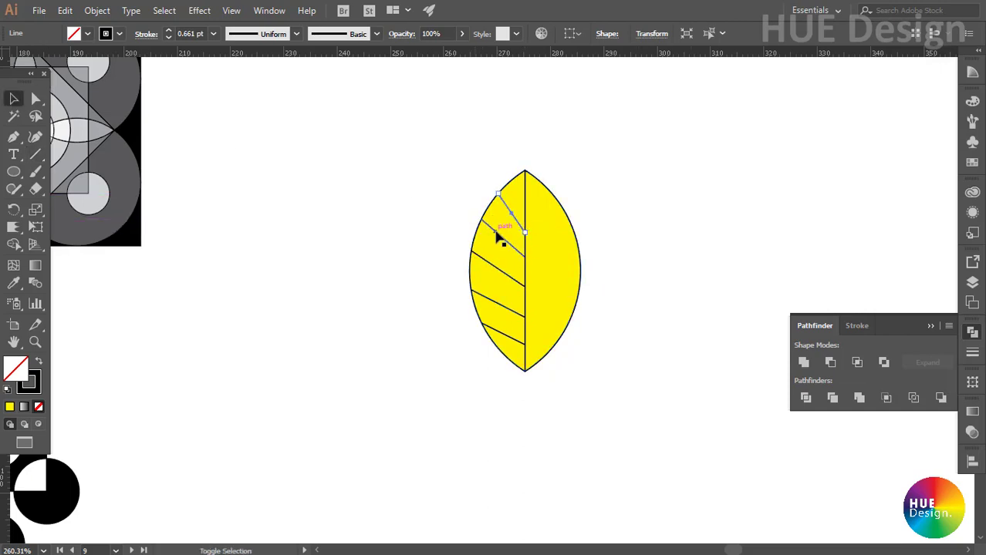
left_click(497, 237, "shift")
left_click(499, 333, "shift")
key("o")
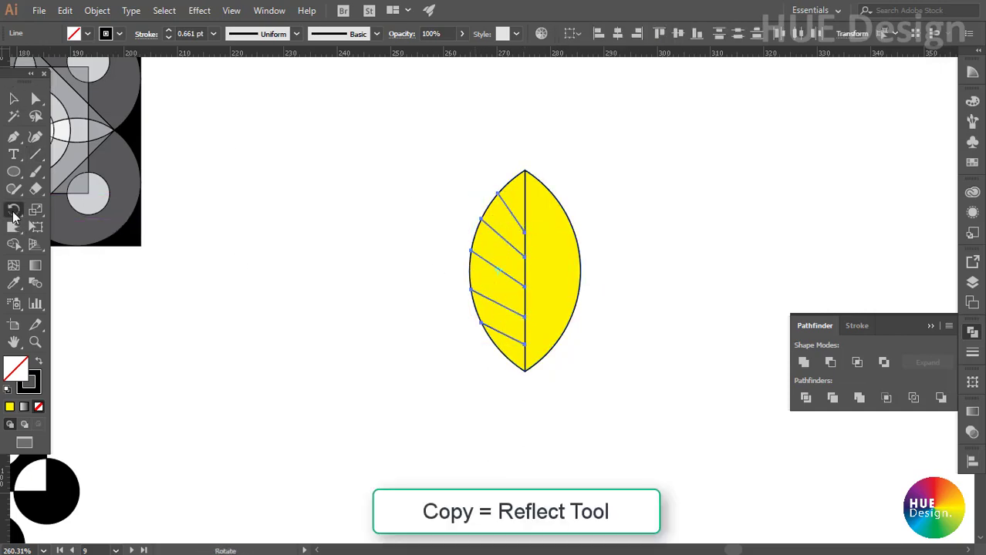
left_click(524, 266)
left_click_drag(540, 266, 567, 281)
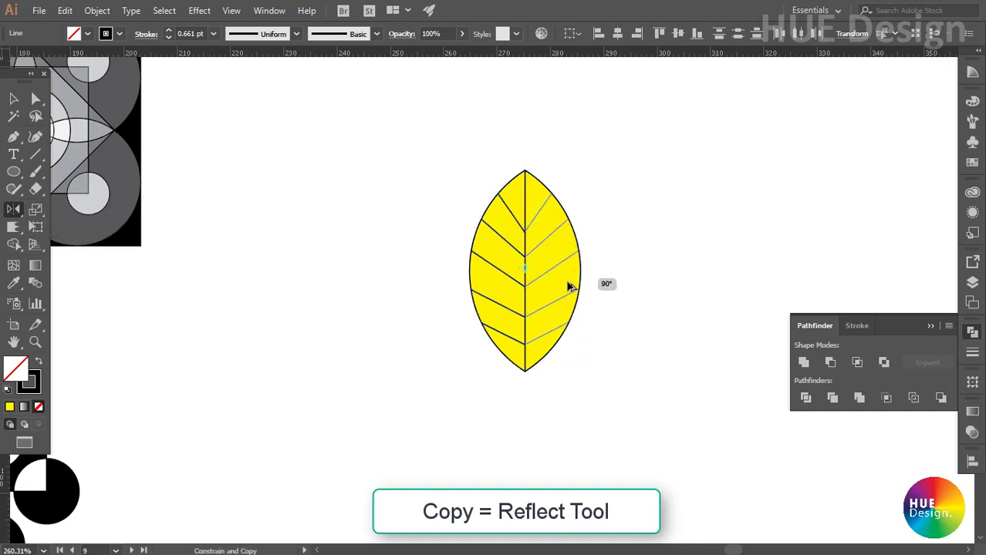
key("v")
- Fill the leaf green
left_click_drag(432, 168, 515, 229)
key("ctrl+a")
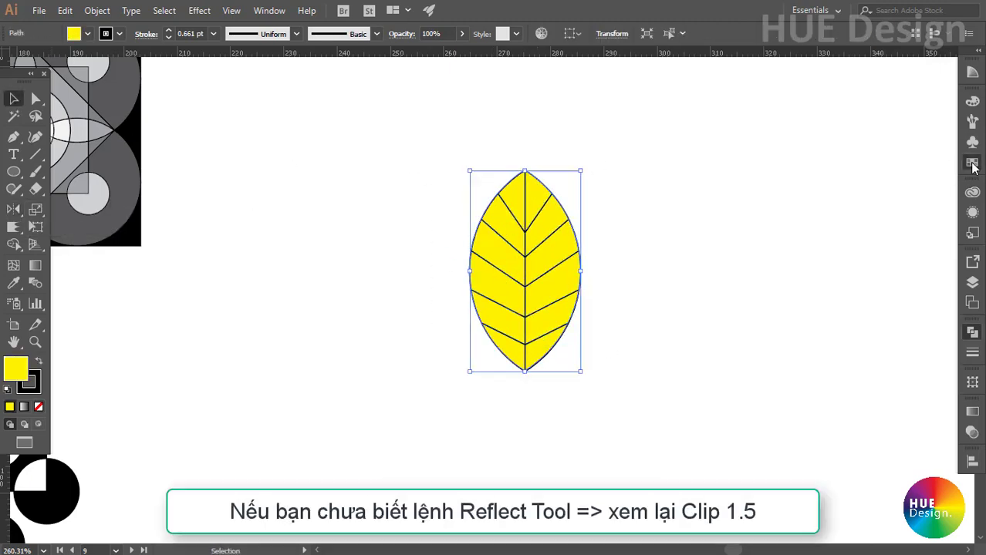
left_click(971, 162)
left_click(854, 140)
left_click(614, 423)
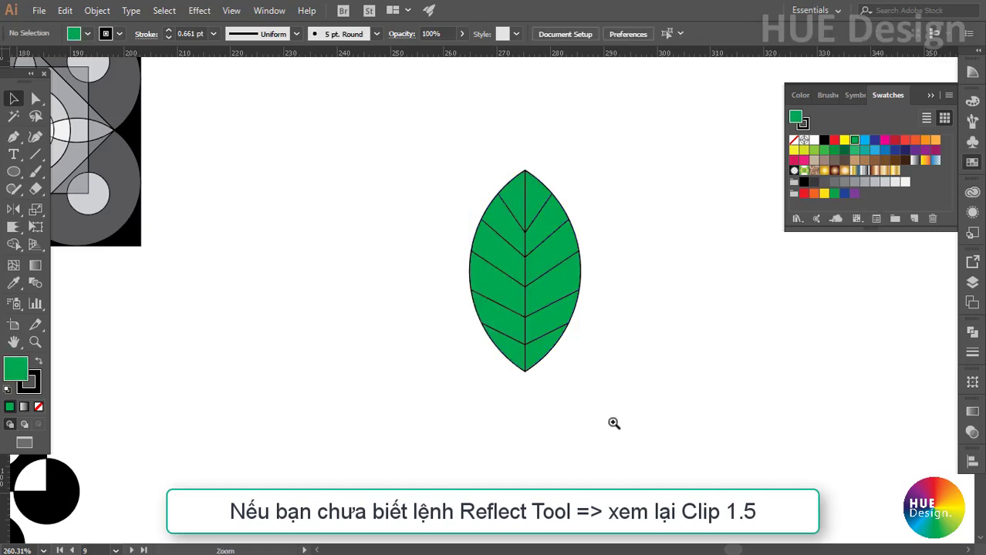
- Delete a stray line and move the leaf up beside the grayscale tile
scroll(614, 423, "down", 3)
mouse_move(367, 293)
left_mouse_down()
mouse_move(618, 335)
mouse_move(778, 397)
left_mouse_up()
left_click(562, 255)
key("Delete")
left_click_drag(711, 345, 608, 284)
key("ctrl+shift+a")
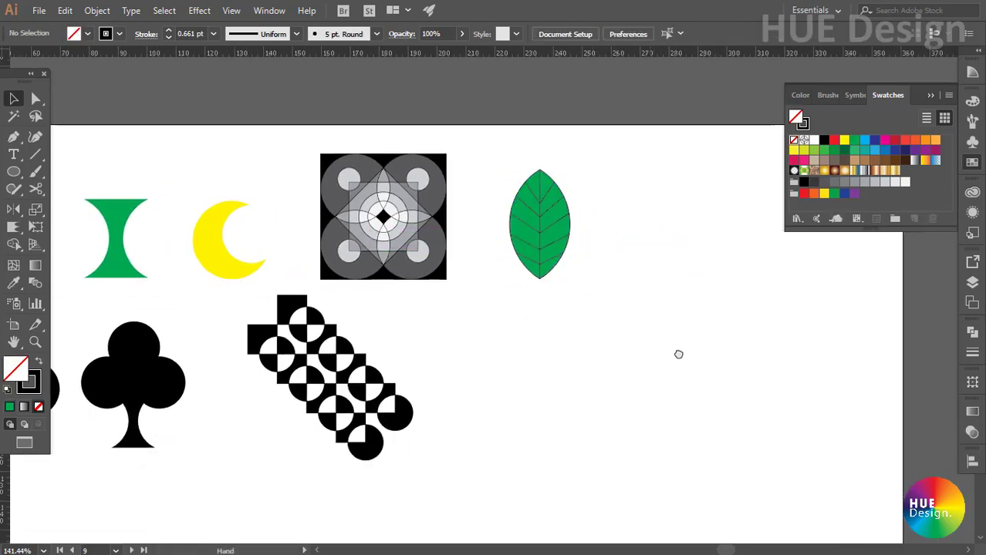
left_click_drag(677, 353, 563, 346)
left_click(972, 332)
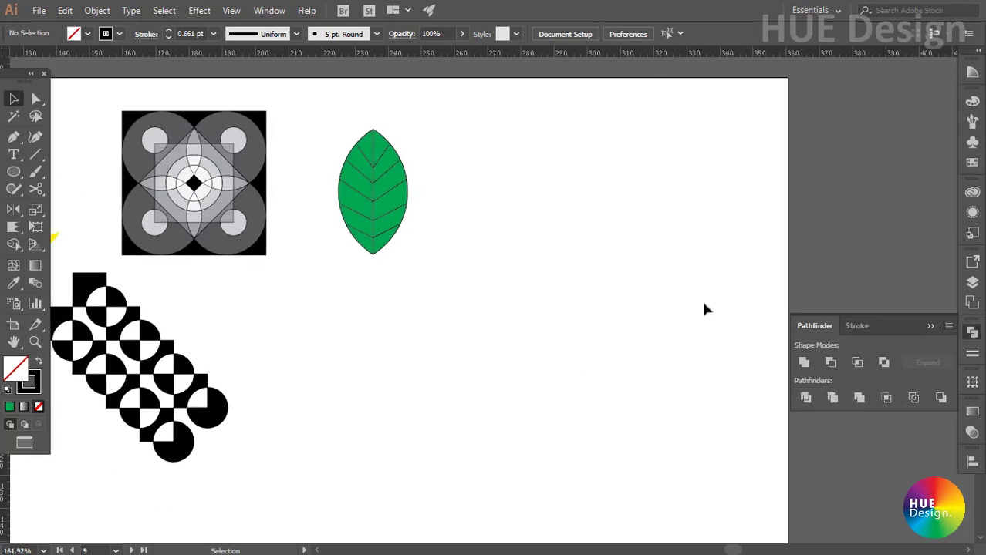
left_click(13, 171)
- Draw a square right of the leaf and adjust its size and position
left_click(88, 167)
left_click_drag(484, 168, 562, 242)
key("v")
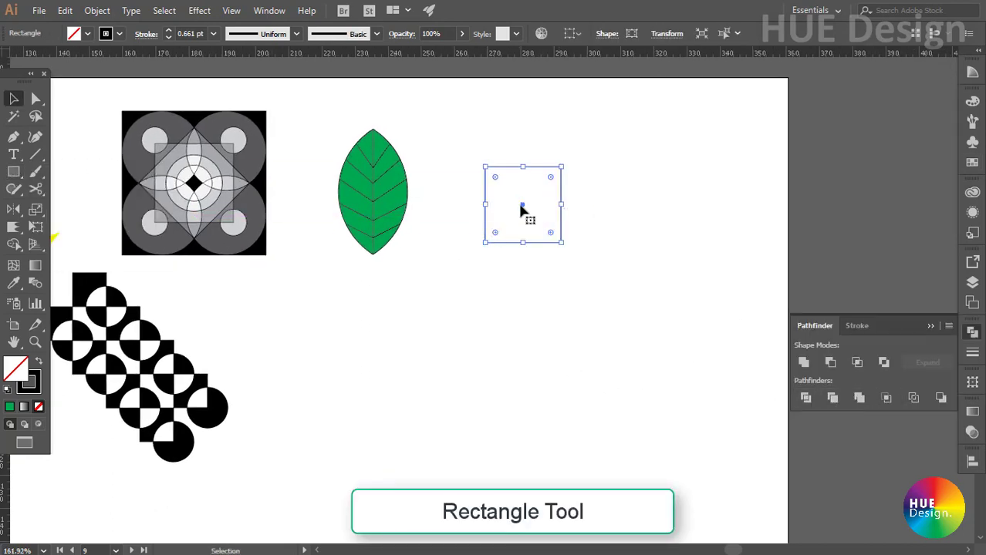
left_click_drag(522, 210, 517, 189)
left_click_drag(555, 220, 574, 239)
- Duplicate the square, rotate the copy 45° into an overlapping diamond, and fill both green
mouse_move(523, 196)
left_mouse_down()
mouse_move(646, 196)
mouse_move(581, 194)
left_mouse_up()
left_click_drag(637, 245, 662, 212)
mouse_move(570, 193)
left_mouse_down()
mouse_move(582, 216)
mouse_move(609, 213)
left_mouse_up()
left_click(574, 216, "shift")
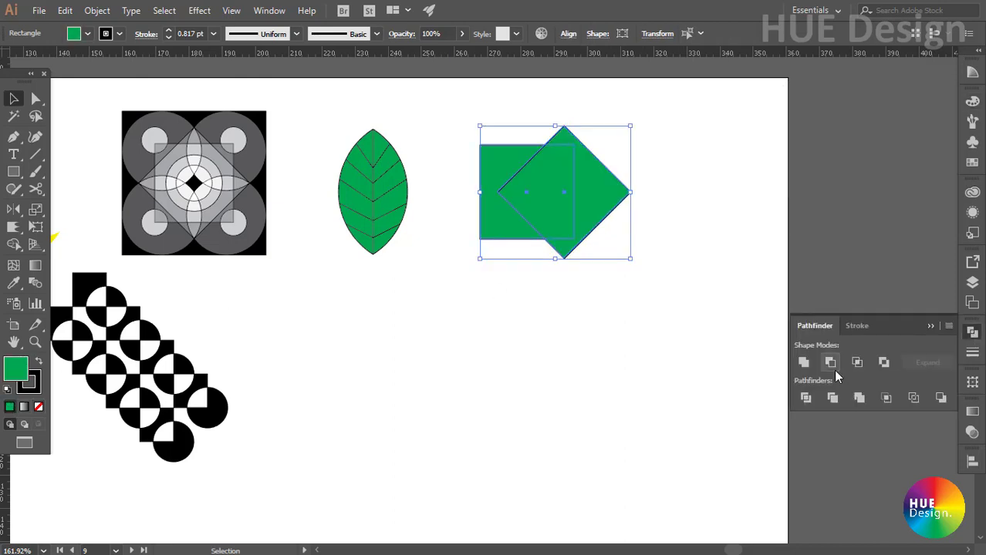
left_click(831, 398)
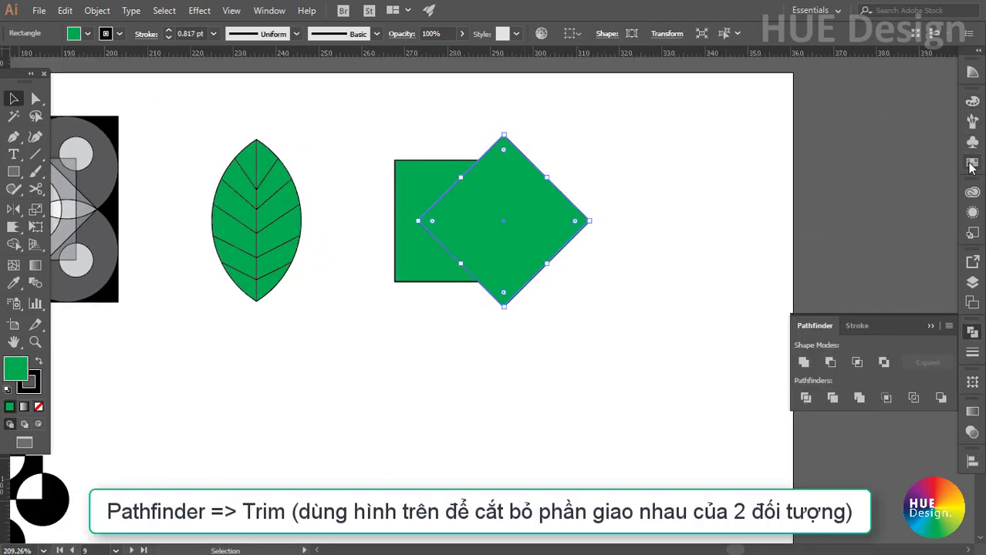
- Fill the diamond yellow, Trim it against the square, and ungroup the result
left_click(971, 164)
left_click(869, 138)
left_click(432, 231, "shift")
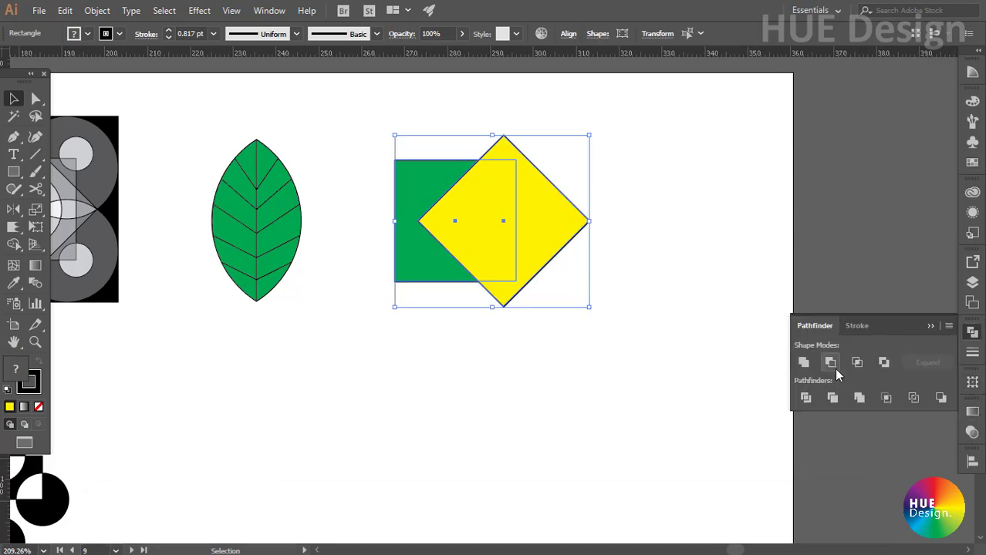
left_click(831, 397)
right_click(498, 222)
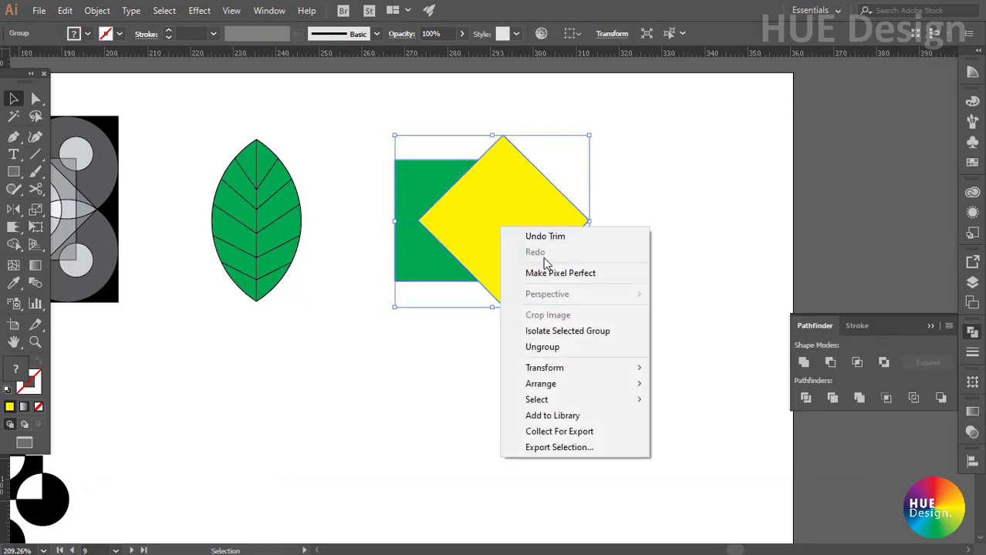
left_click(552, 347)
- Place the green notched piece at the diamond's right corner as the fish's tail
mouse_move(502, 235)
left_mouse_down()
mouse_move(594, 238)
mouse_move(559, 239)
left_mouse_up()
left_click(676, 285)
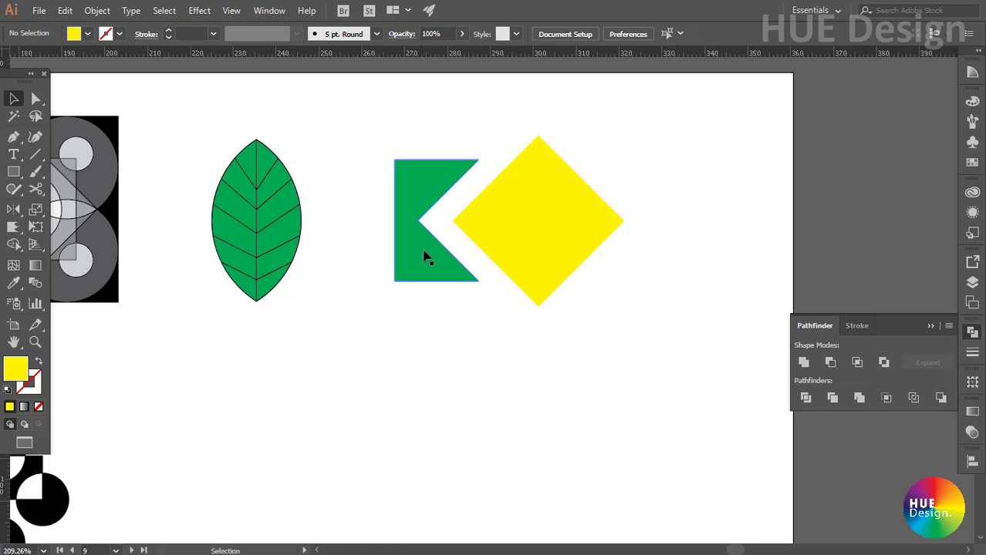
mouse_move(424, 257)
left_mouse_down()
mouse_move(629, 257)
mouse_move(681, 312)
left_mouse_up()
left_click(643, 253)
left_click(681, 312)
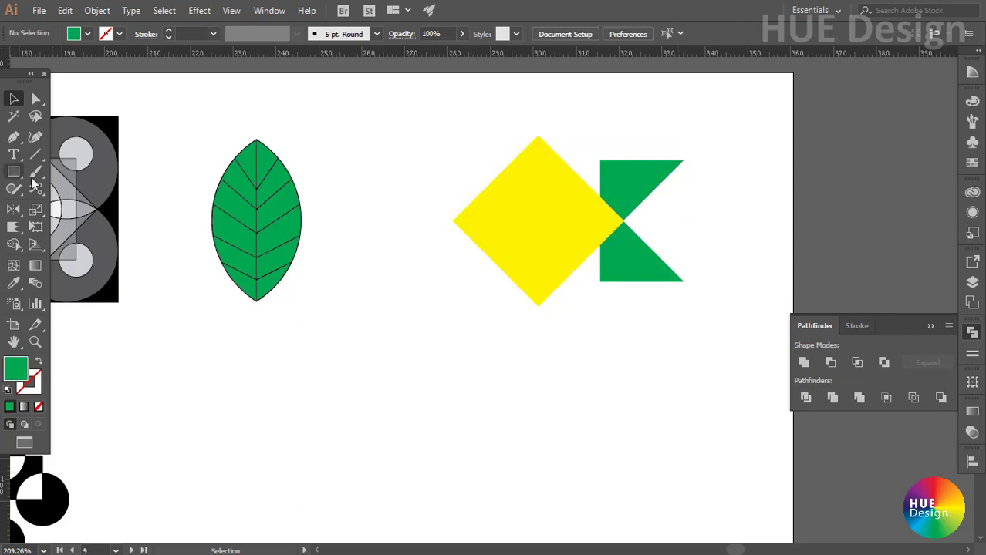
key("l")
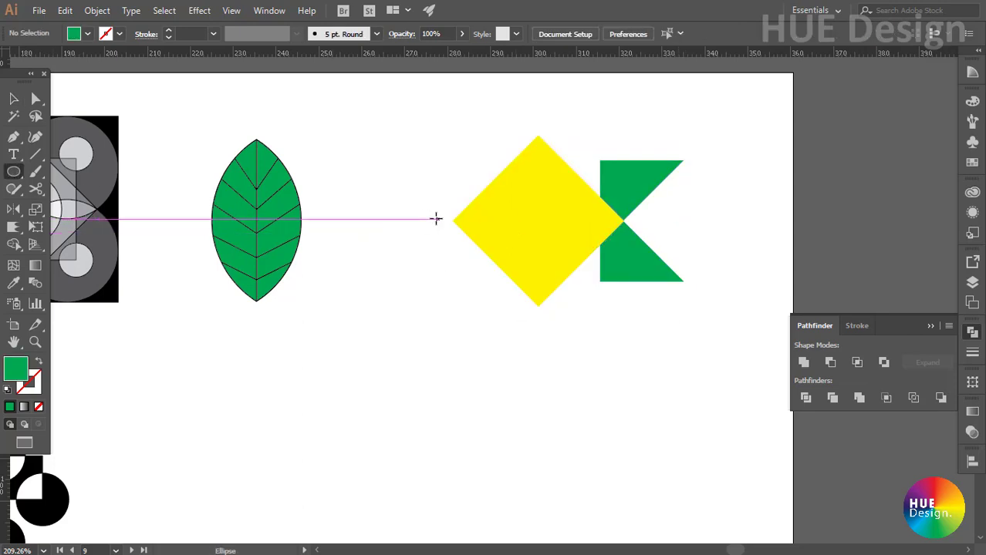
- Crop a circle over the diamond's left half into a yellow head wedge
left_click_drag(451, 220, 525, 148)
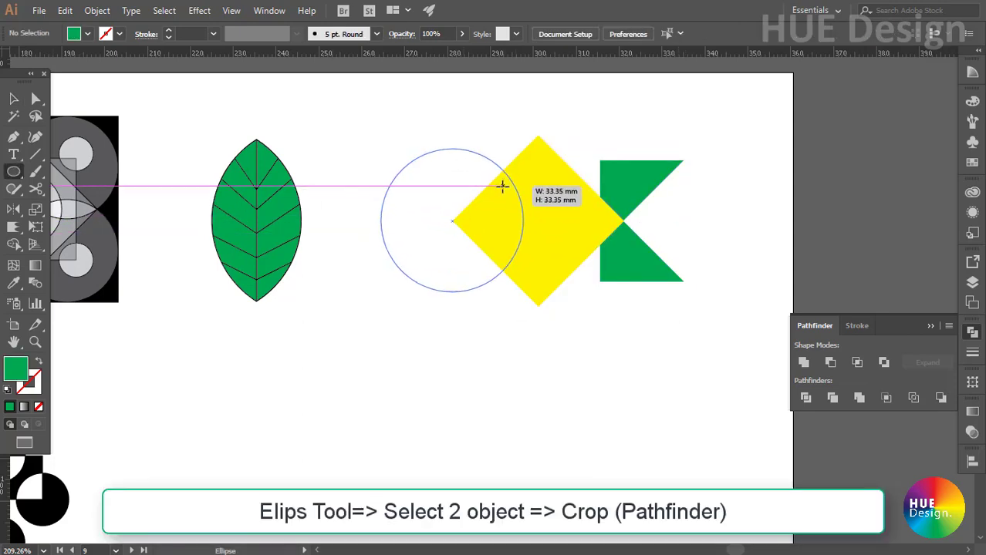
left_click_drag(374, 94, 478, 220)
left_click(886, 397)
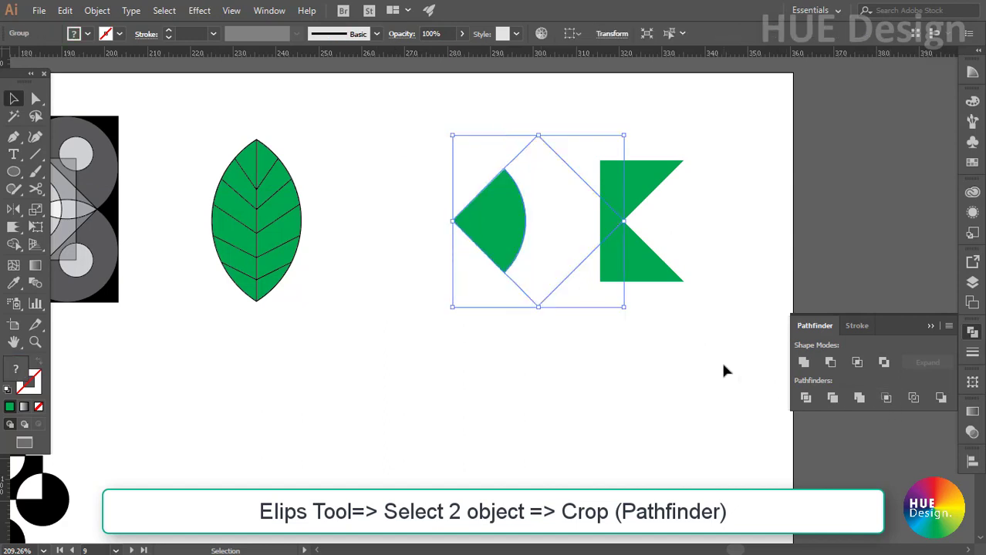
left_click(972, 162)
left_click(844, 141)
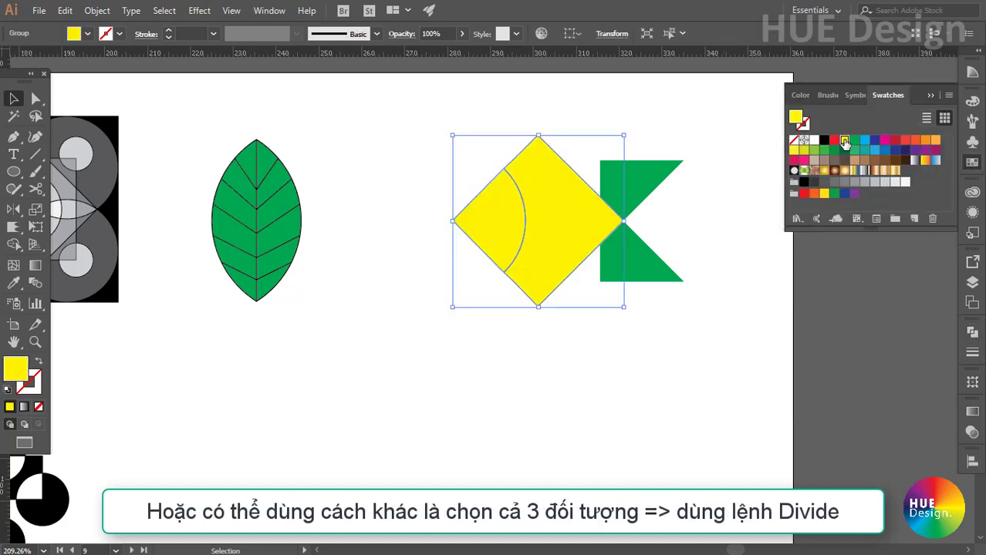
left_click(706, 259)
- Apply Pathfinder Outline to the whole fish
left_click(972, 332)
left_click(526, 183)
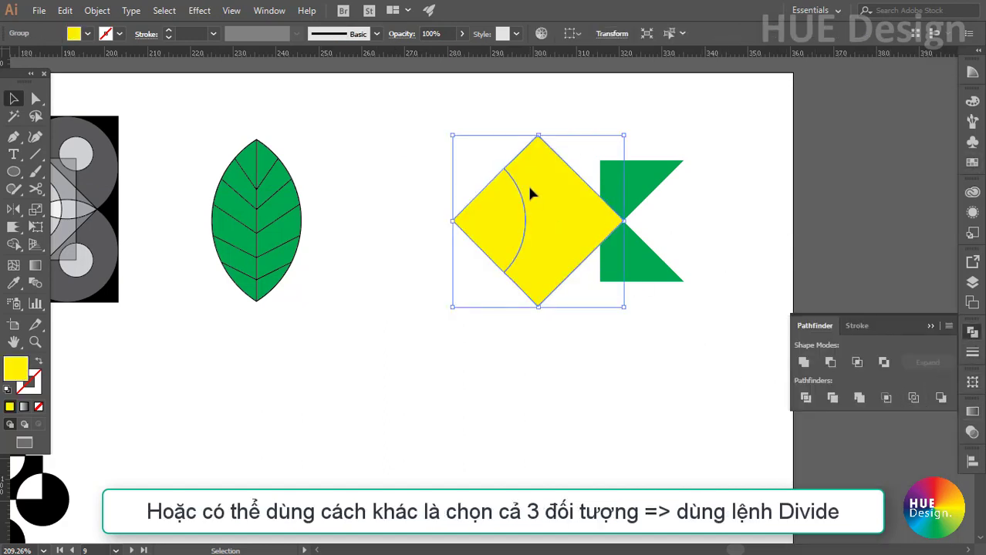
left_click(689, 277)
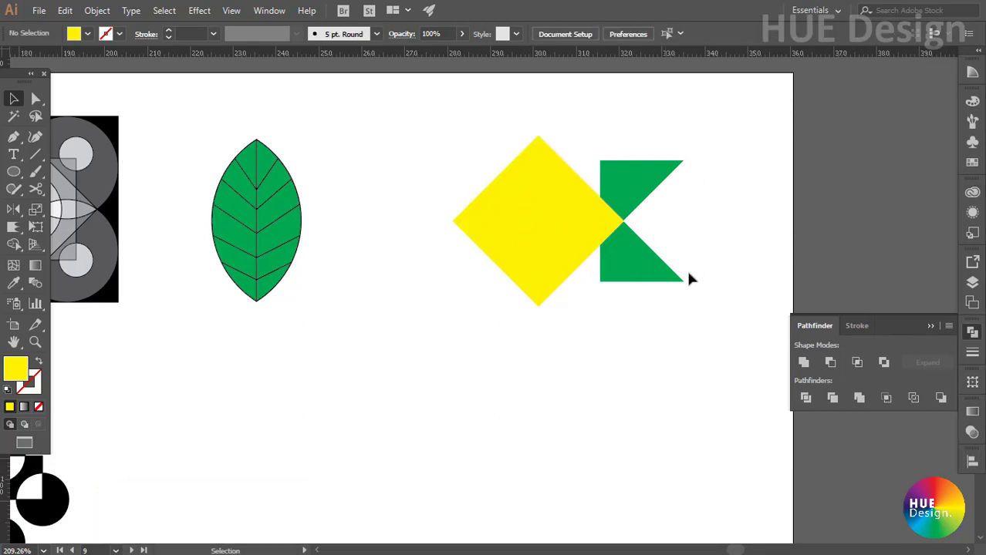
left_click(558, 257)
left_click(913, 397)
left_click(749, 209)
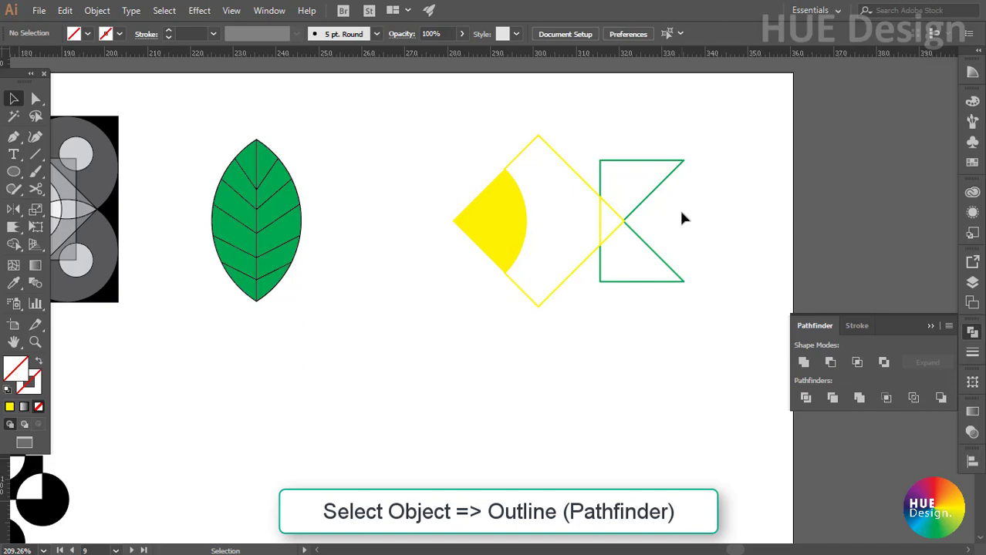
- Ungroup the fish body and tail pieces
left_click(671, 266)
left_click(972, 162)
left_click(556, 158)
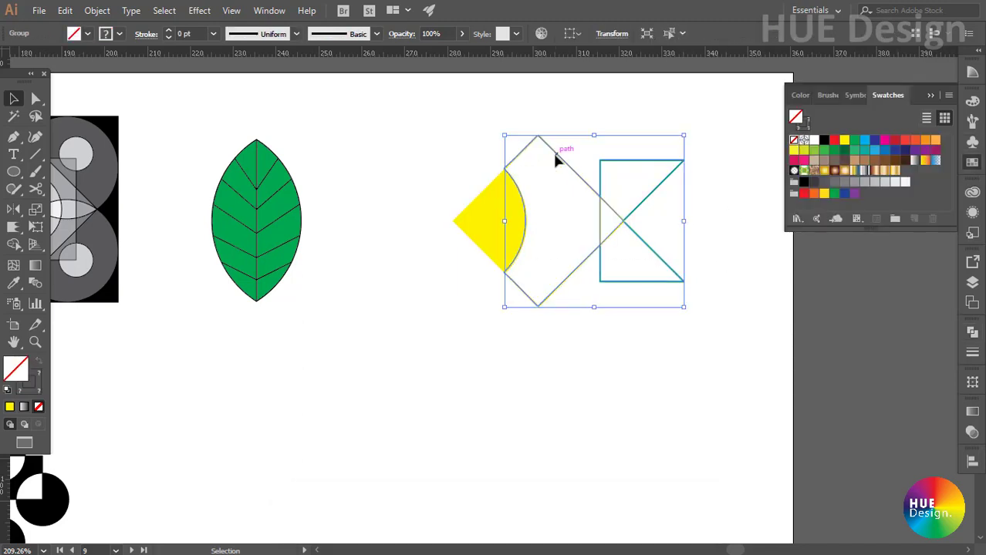
right_click(568, 157)
left_click(617, 282)
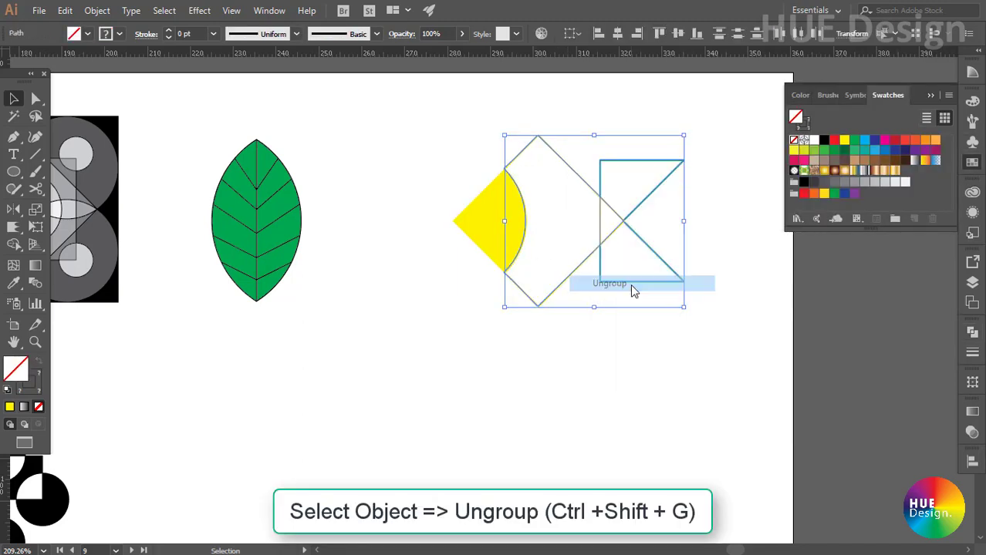
- Fill the diamond body orange and both tail triangles red
left_click(544, 158)
left_click(925, 140)
left_click(610, 222)
left_click(652, 174)
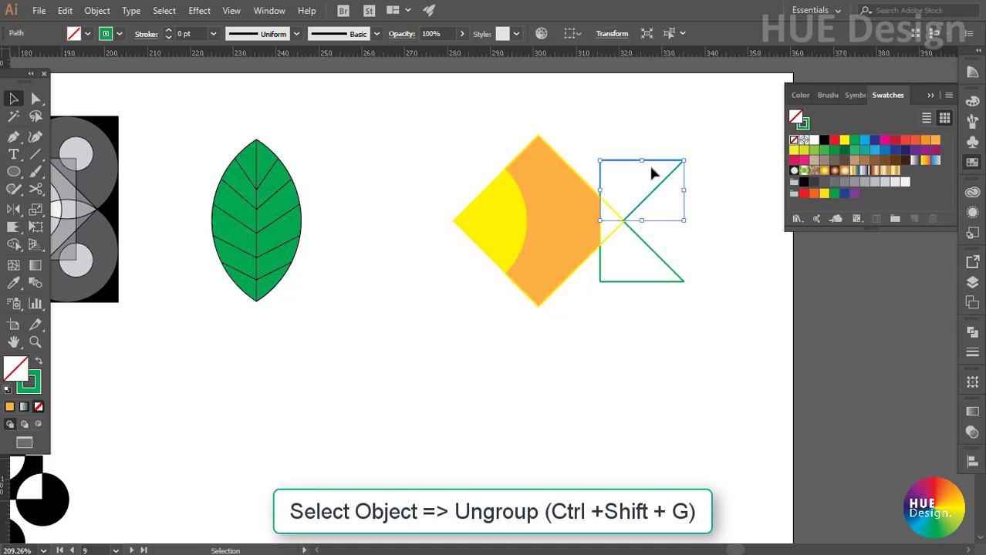
left_click(894, 140)
left_click(655, 266)
left_click(895, 140)
left_click(622, 220)
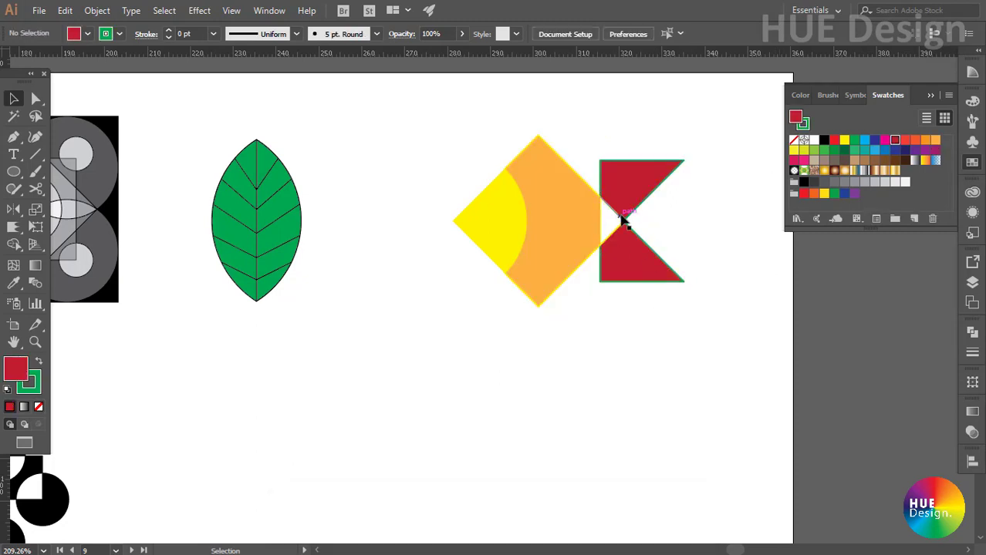
- Join the two gap segments between the tail triangles with Ctrl+J and fill the shape yellow
left_click(39, 385)
key("ctrl+shift+a")
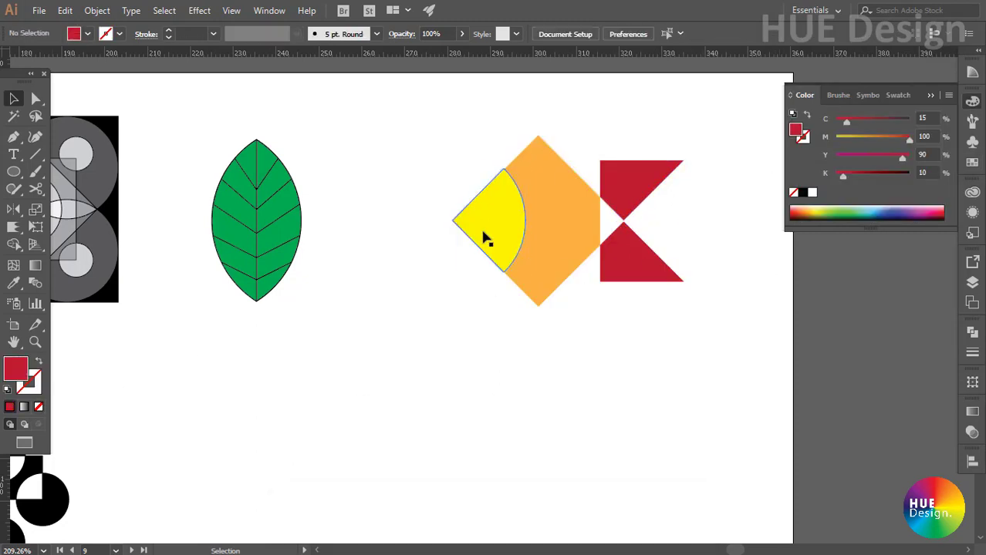
scroll(589, 248, "up", 1)
left_click(606, 275)
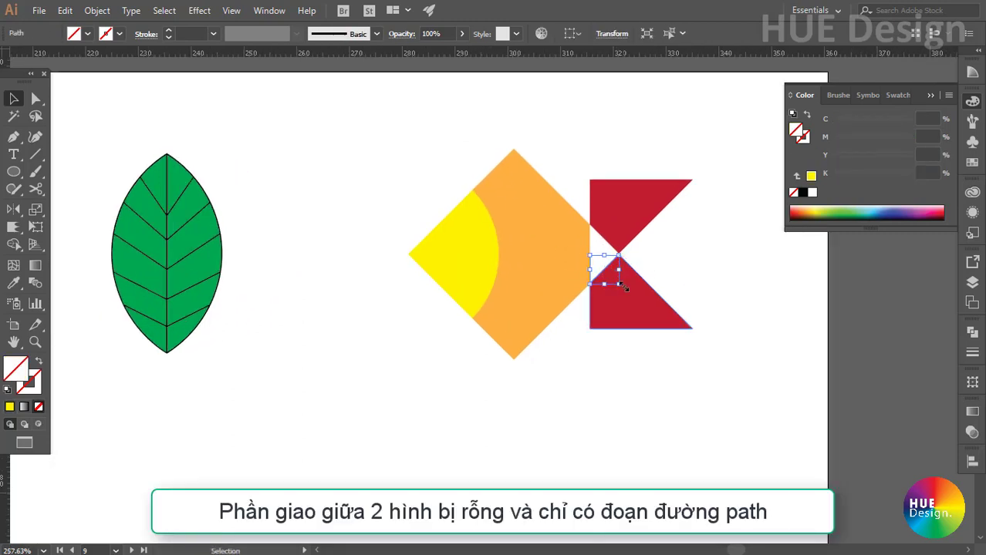
left_click(607, 242, "shift")
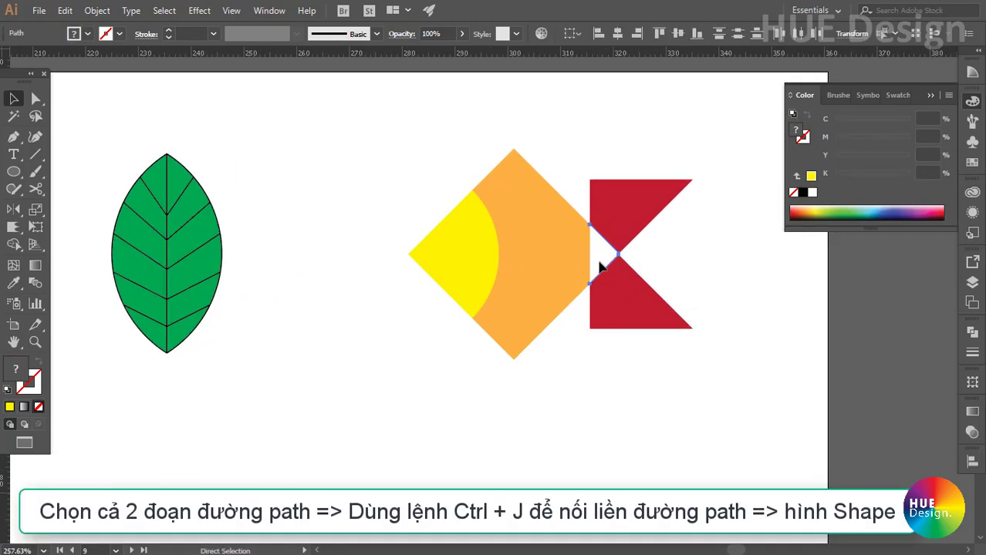
key("ctrl+j")
left_click(704, 254)
left_click_drag(601, 231, 644, 252)
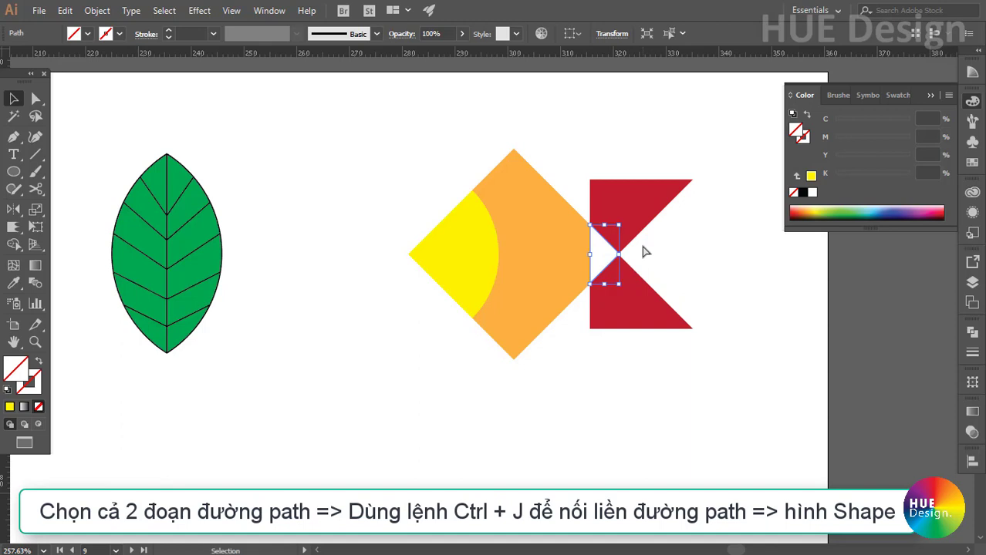
left_click(811, 176)
left_click(679, 289)
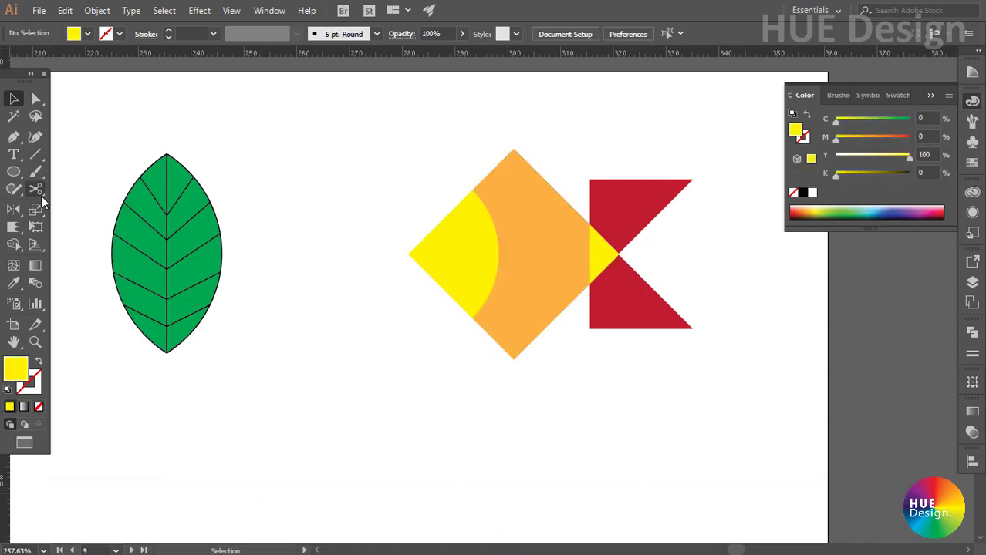
- Draw a small red eye circle on the head with a smaller white circle inside
left_click_drag(456, 239, 468, 255)
key("v")
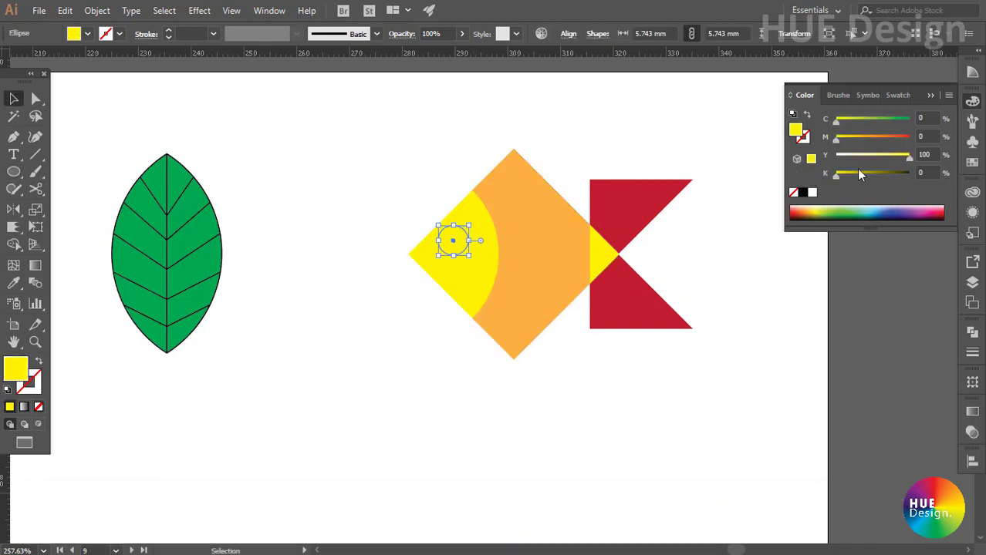
left_click(971, 162)
left_click(895, 140)
key("ctrl+alt")
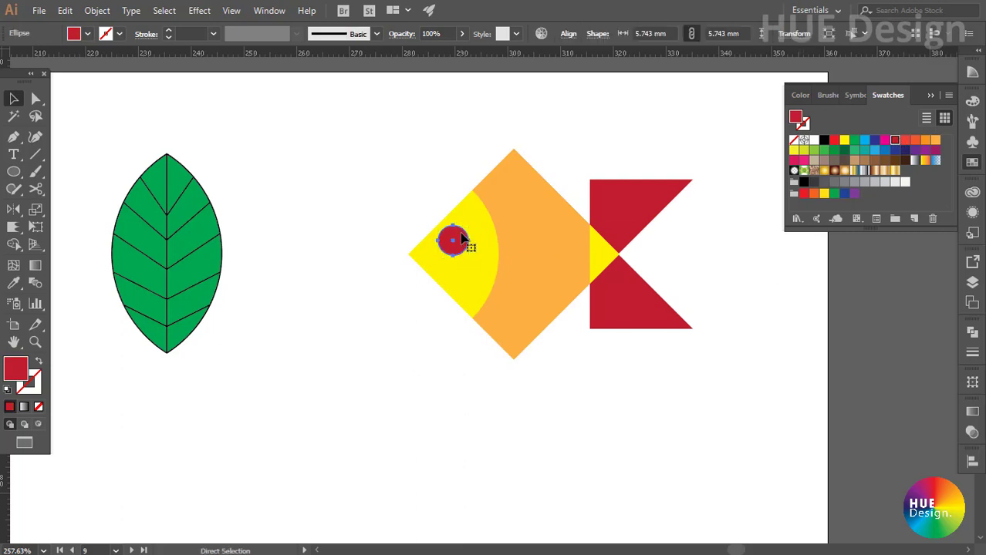
left_click_drag(468, 225, 466, 226)
left_click(813, 140)
left_click(675, 417)
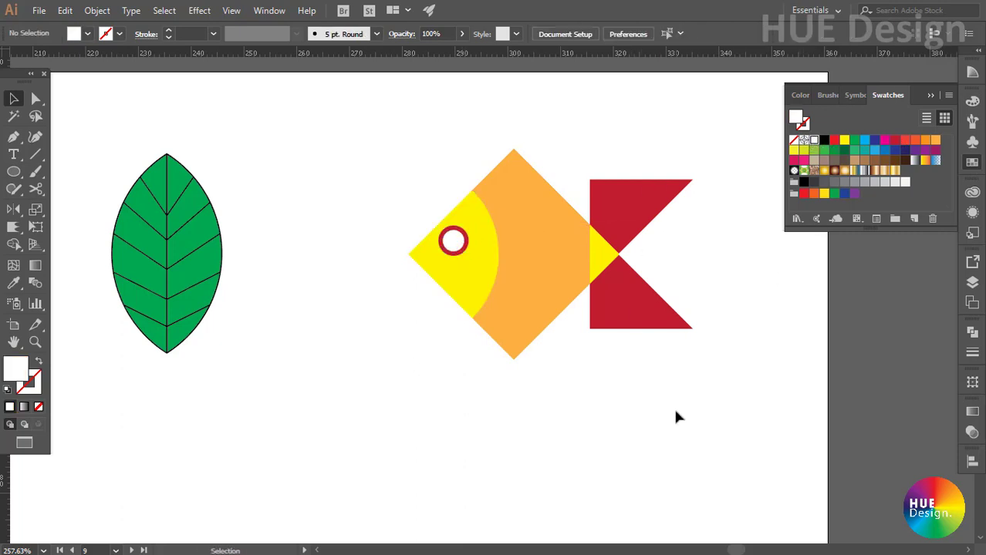
- Scale an enlarged orange copy of the yellow head to form a band into the body
left_click(463, 282)
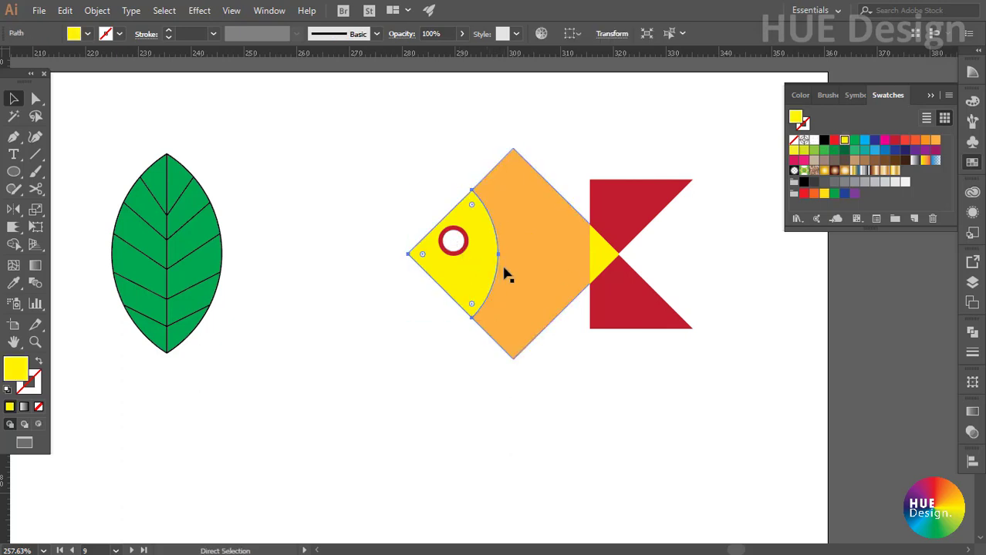
left_click_drag(499, 254, 514, 255)
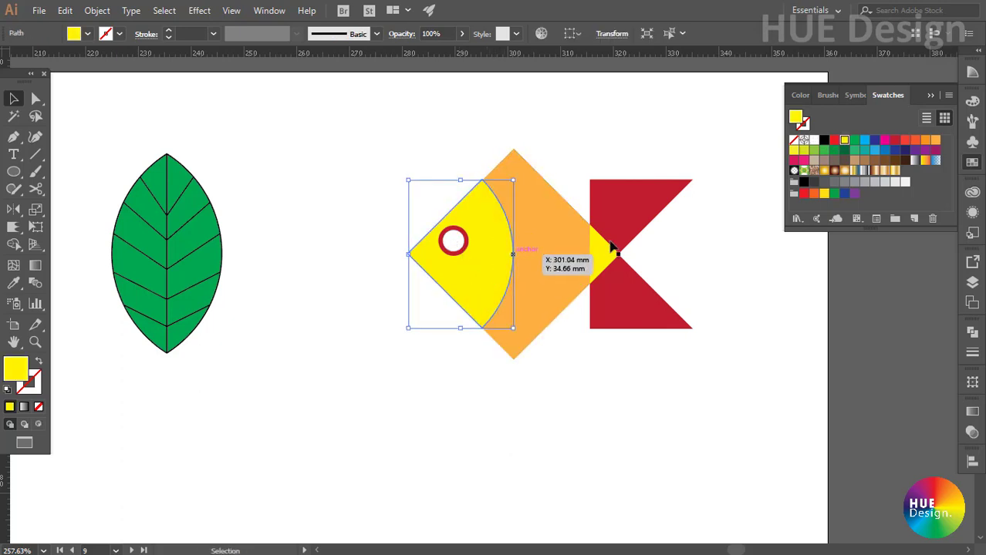
left_click(924, 143)
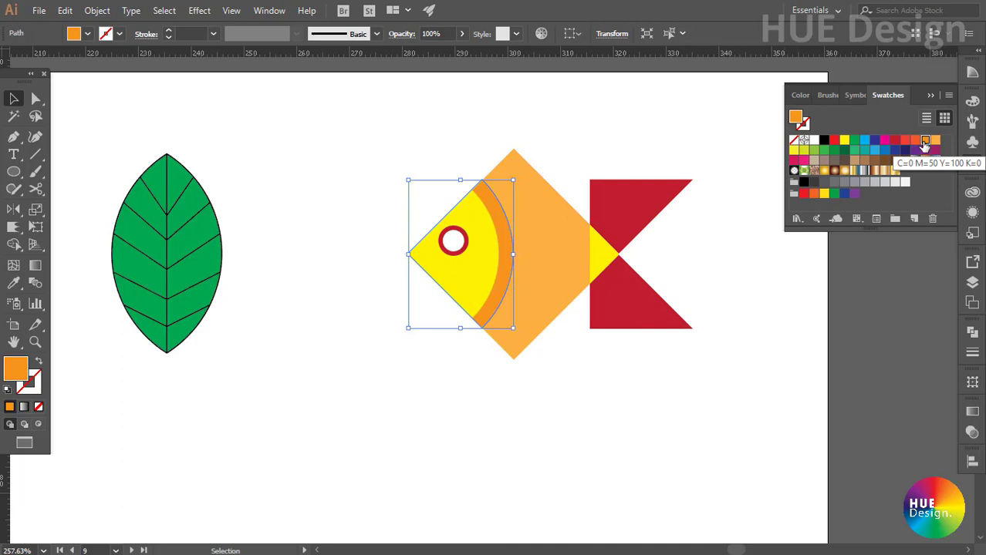
left_click(684, 128)
- Paste a smaller copy of the tail inside it, coloured a lighter red
left_click(625, 306)
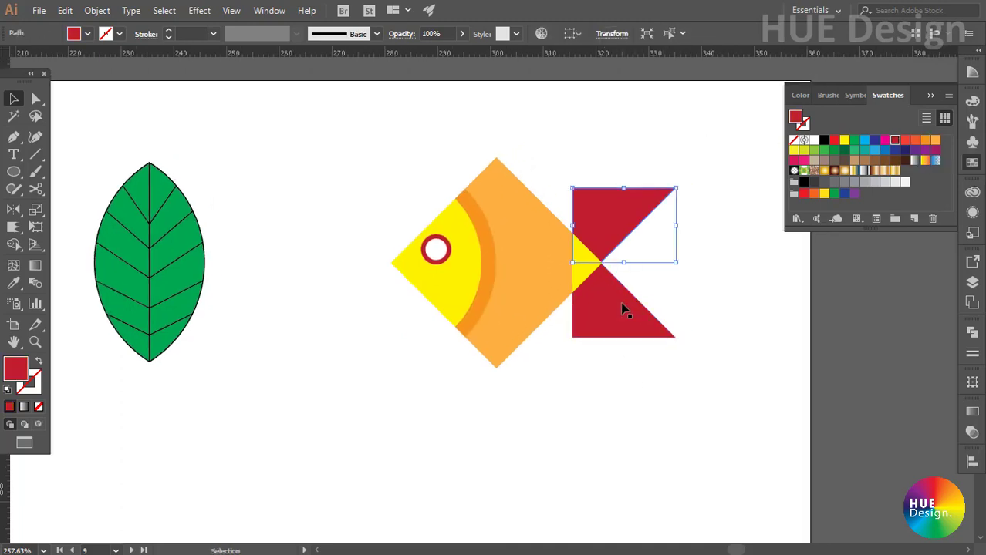
key("ctrl+c")
key("ctrl+f")
left_click_drag(676, 262, 653, 263)
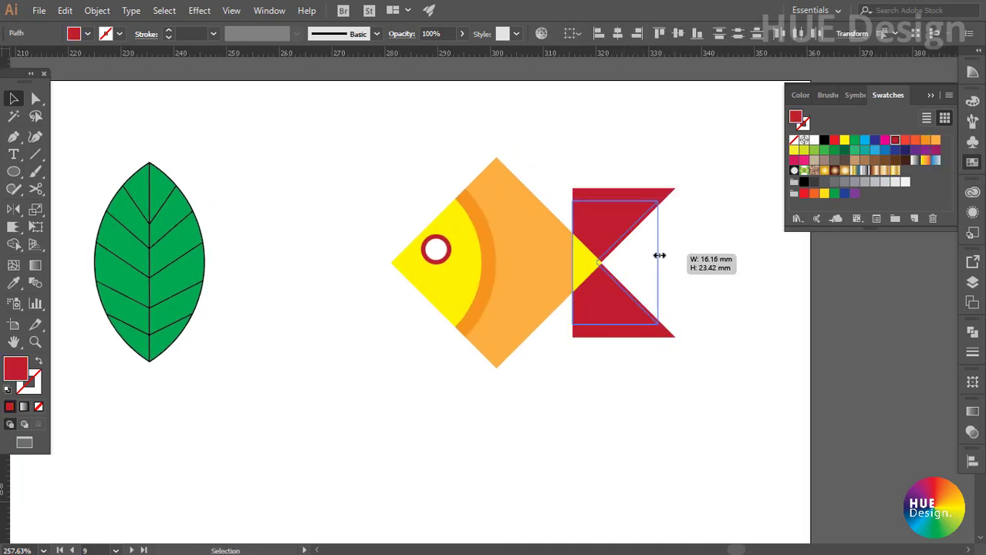
left_click(906, 141)
left_click(737, 233)
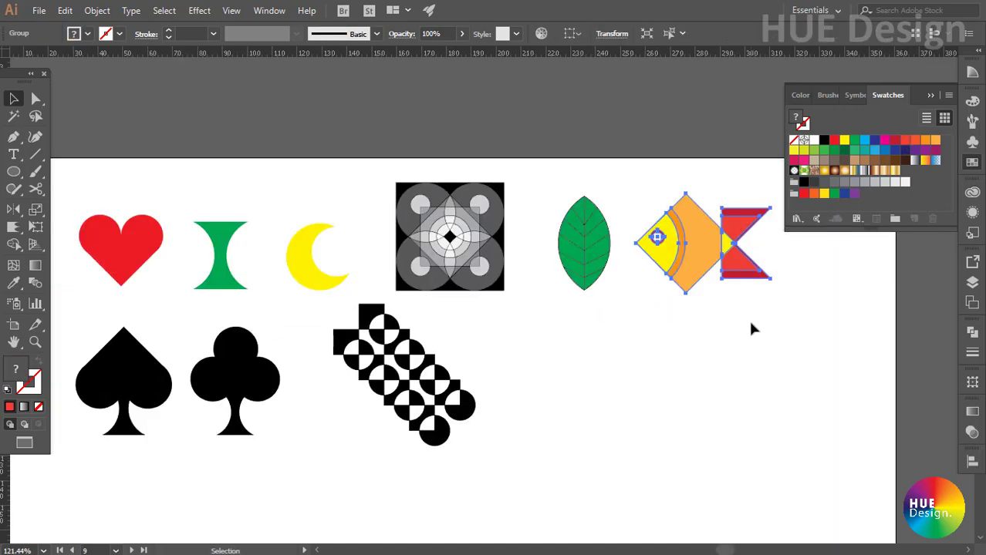
- Drag the fish into the lower row beside the checker pattern, then zoom to the whole icon set
left_click_drag(743, 254, 629, 399)
key("ctrl+shift+a")
key("ctrl+0")
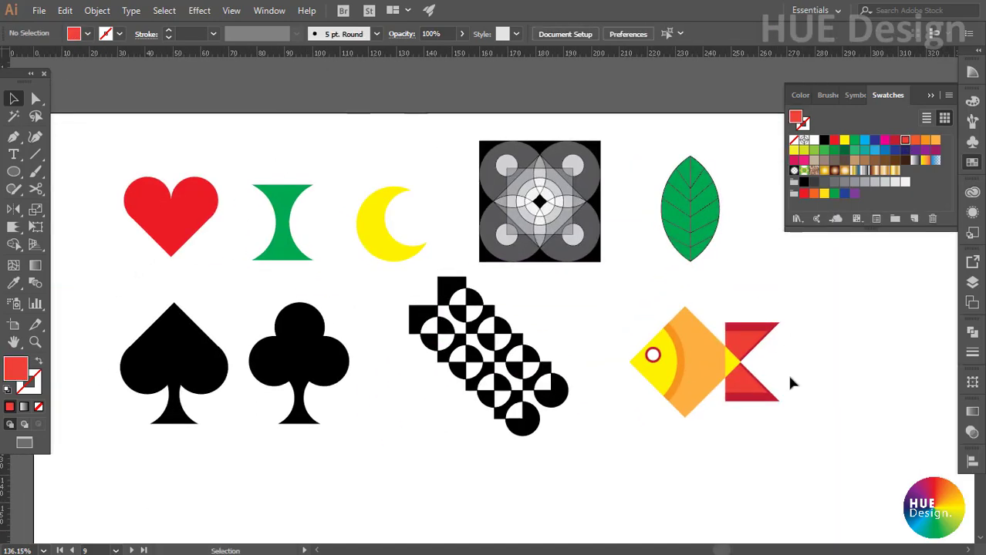
left_click_drag(354, 194, 552, 312)
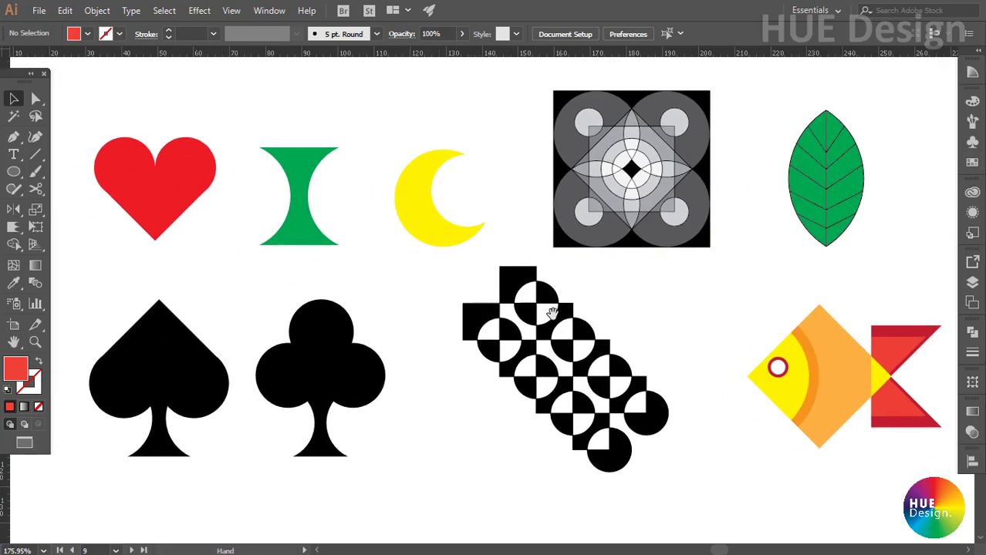